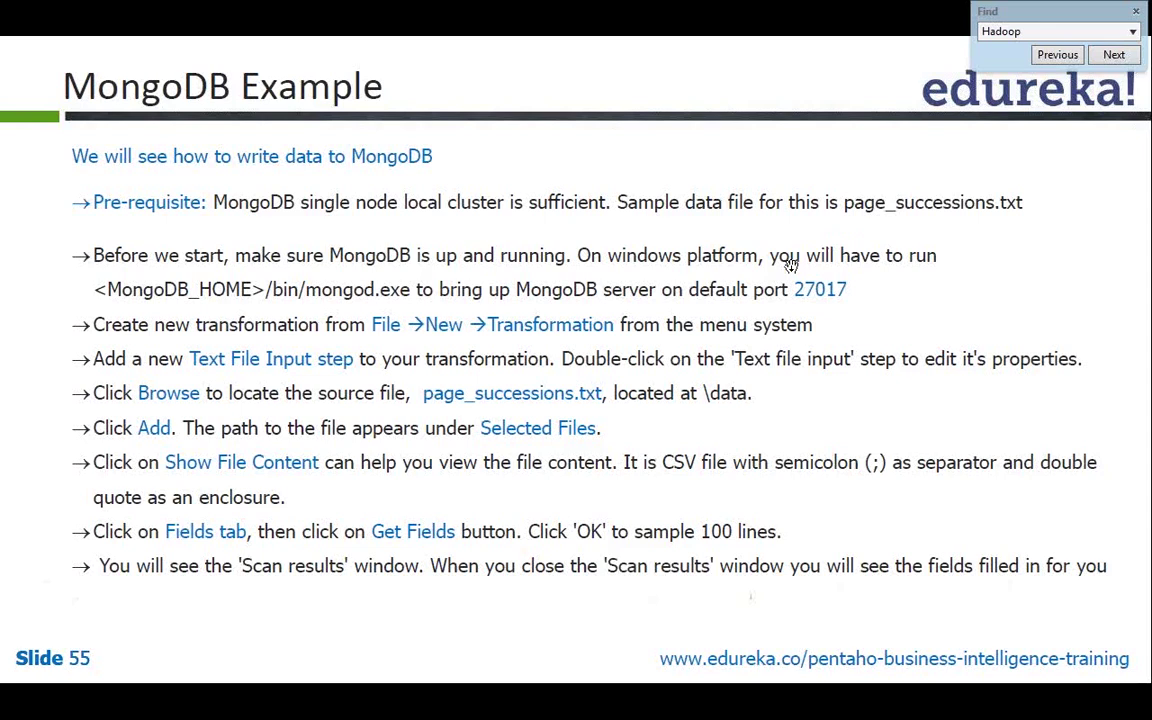
Switch from the MongoDB Example slide in Adobe Reader to the Spoon lab_trial window.
key("alt+Tab")
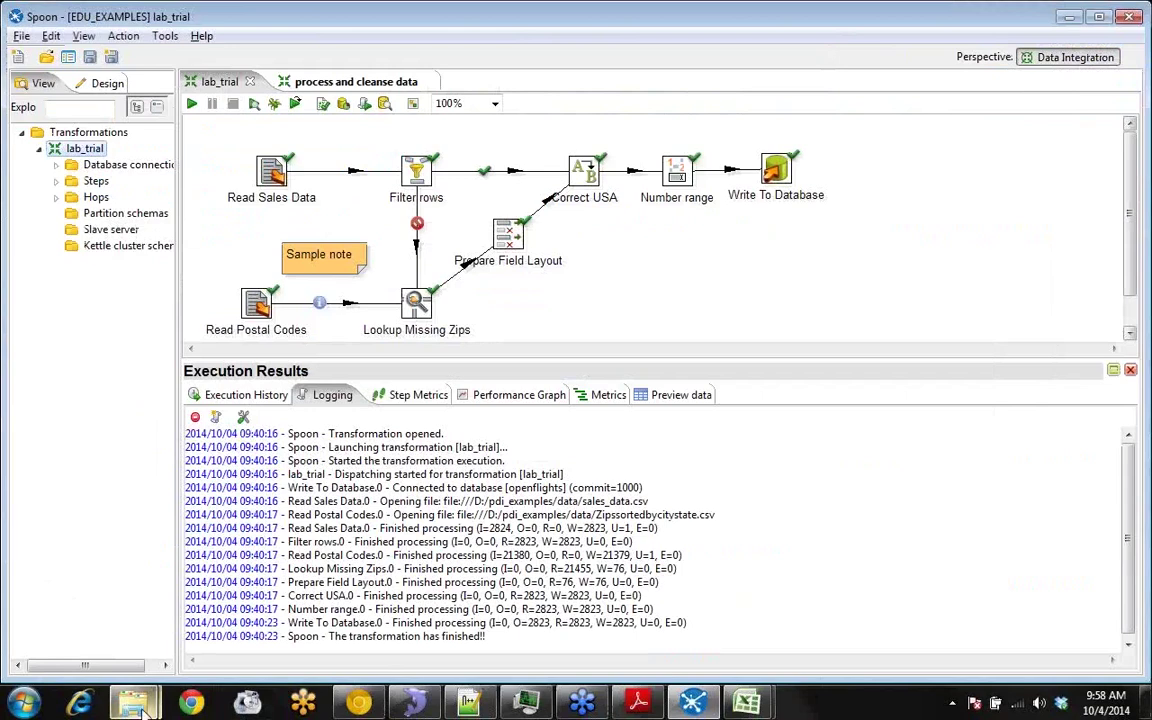
Open page_successions.txt from the data folder in Notepad.
mouse_move(140, 705)
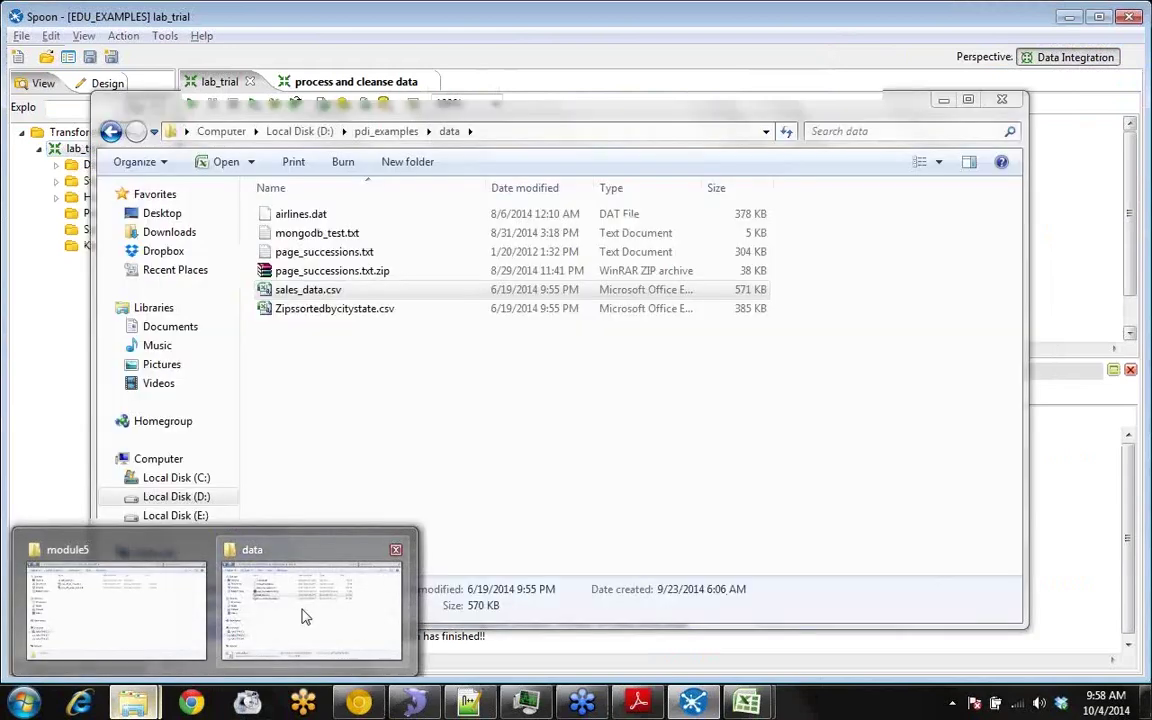
left_click(305, 617)
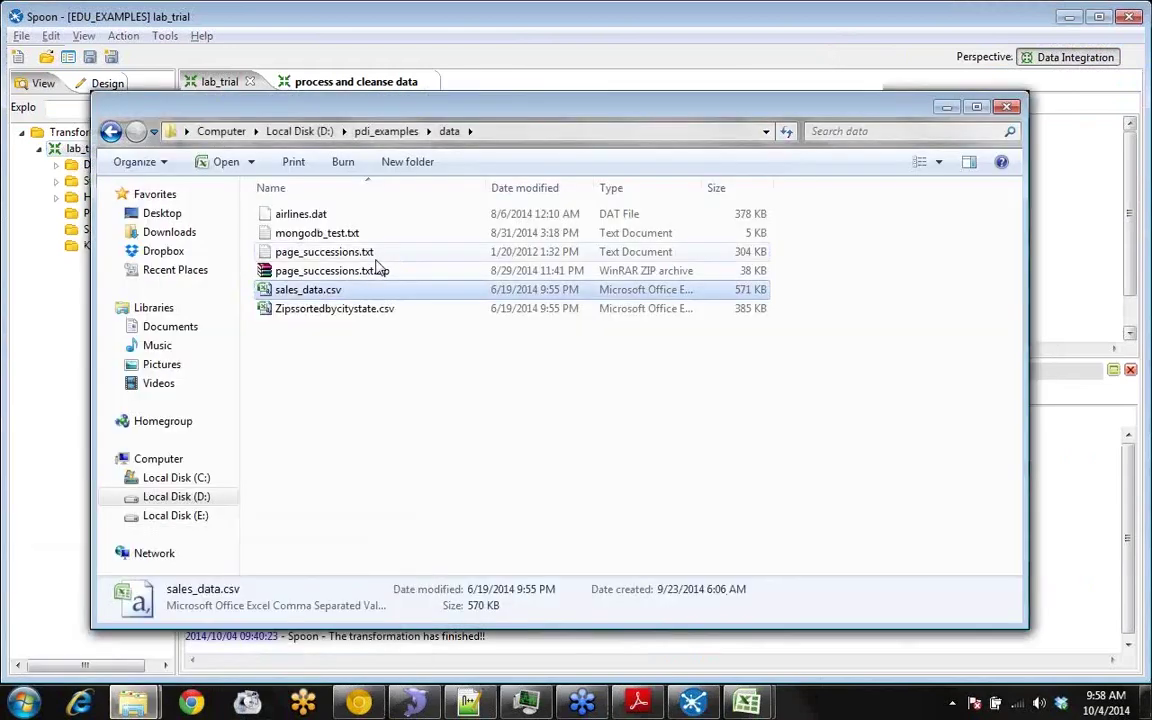
double_click(373, 252)
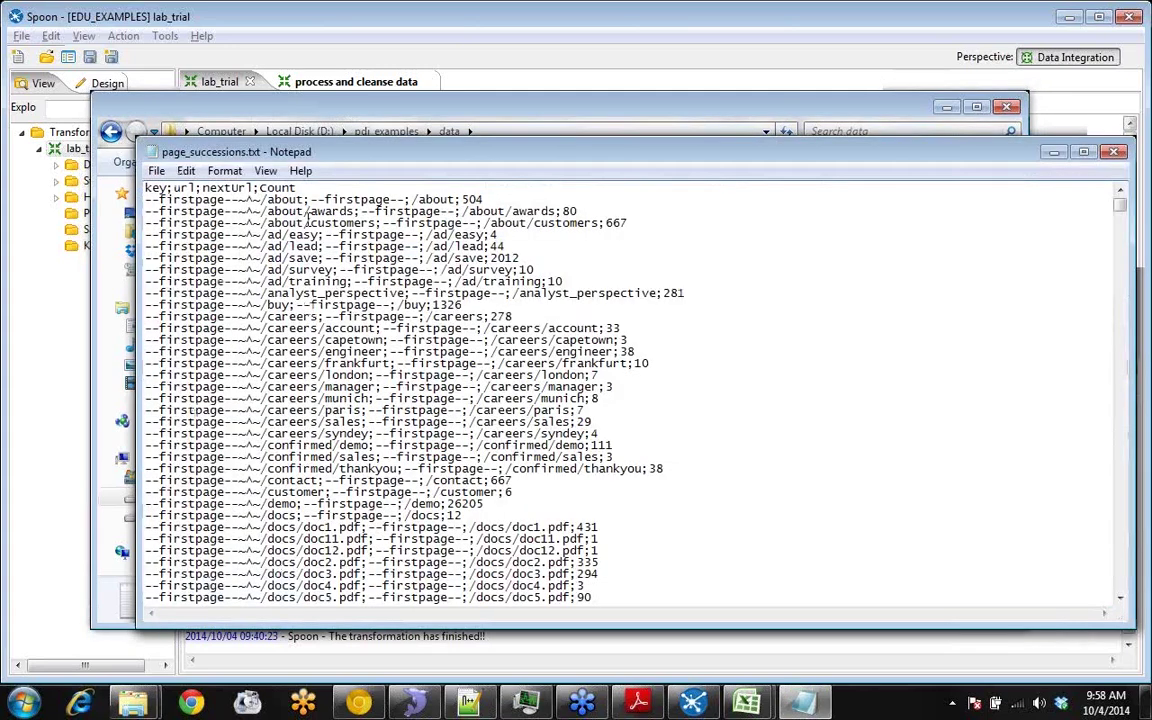
Highlight the header, key and url text of the first records to show the semicolon-separated columns.
left_click_drag(160, 199, 241, 199)
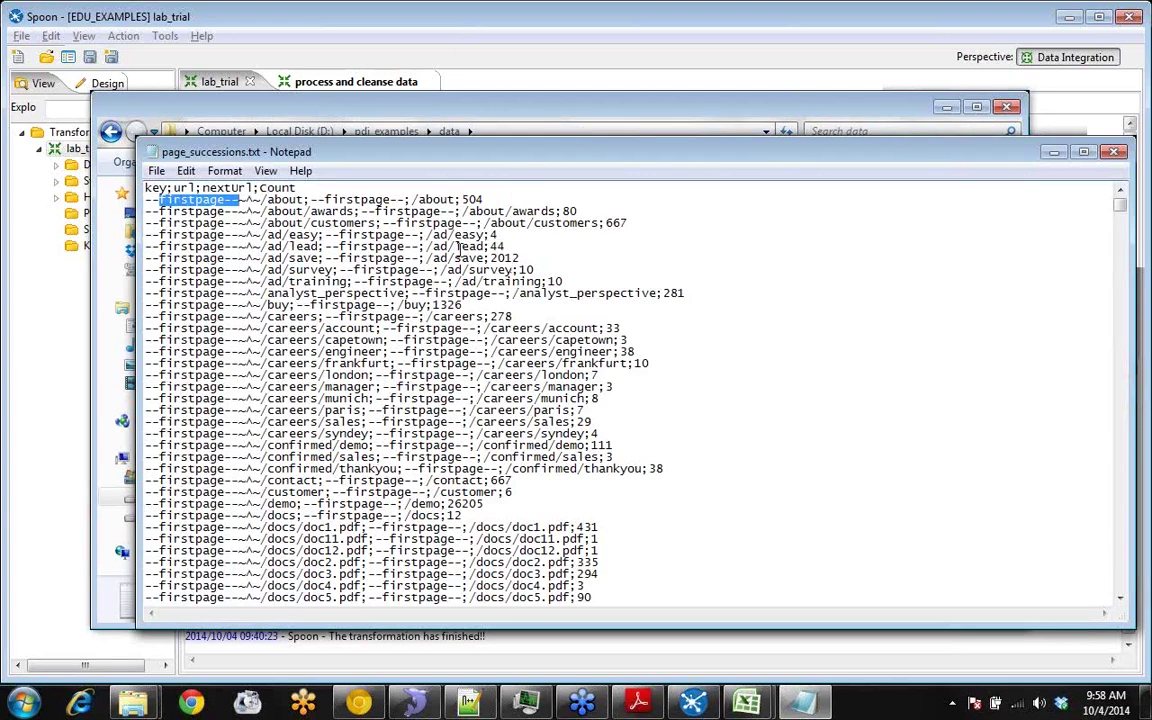
left_click(435, 199)
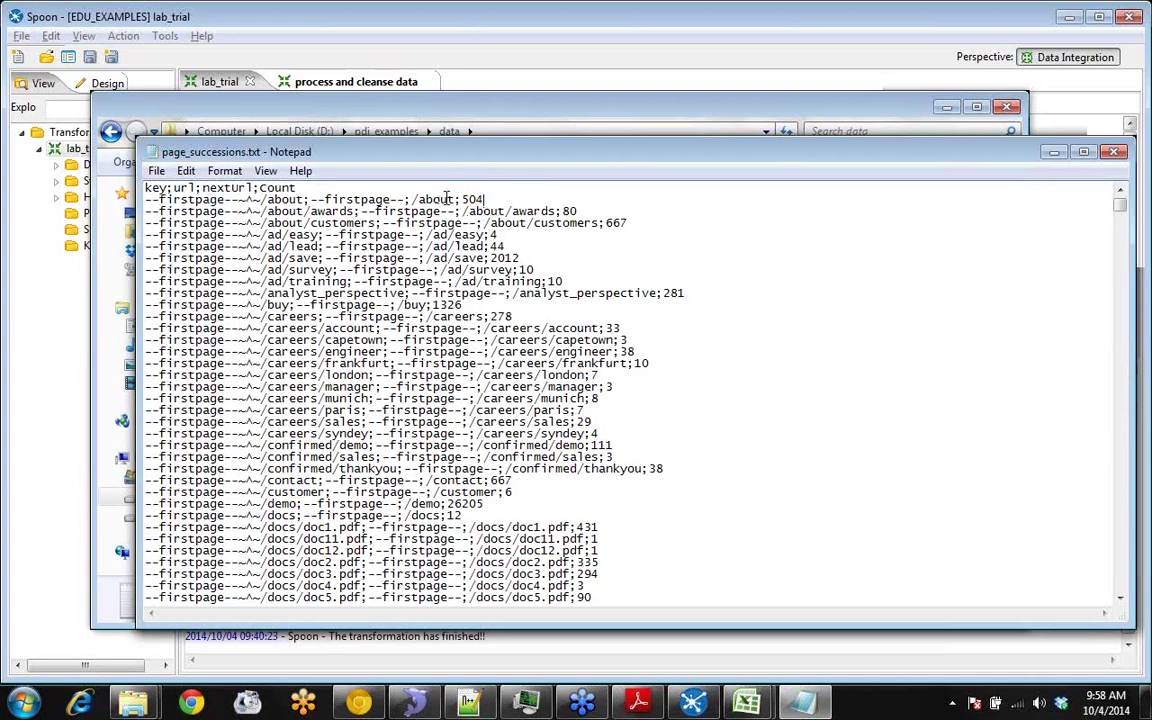
left_click_drag(457, 199, 141, 187)
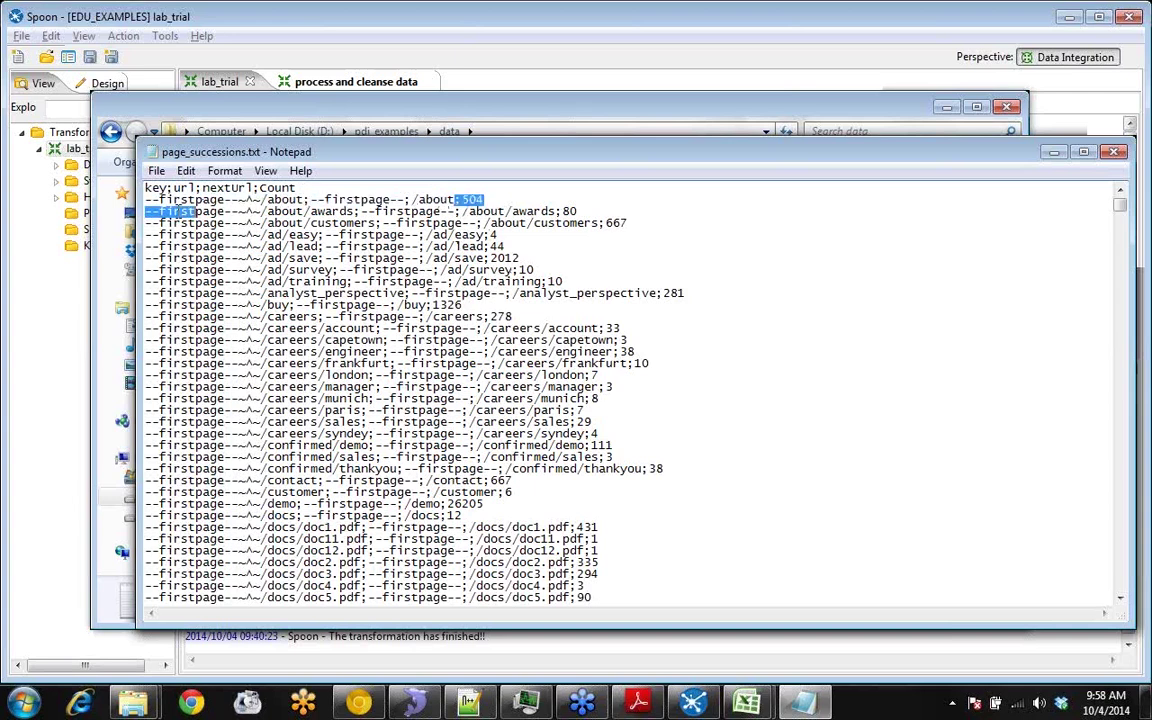
left_click(146, 199)
left_click_drag(141, 198, 147, 204)
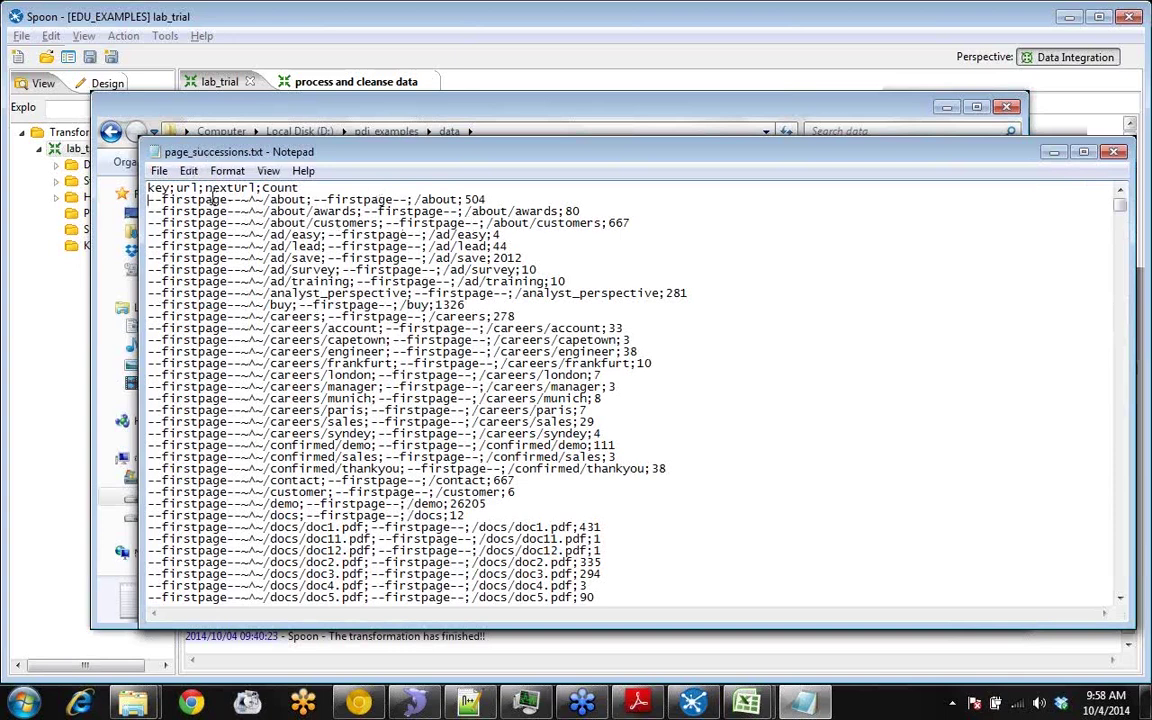
left_click_drag(148, 188, 219, 188)
left_click(288, 200)
double_click(288, 200)
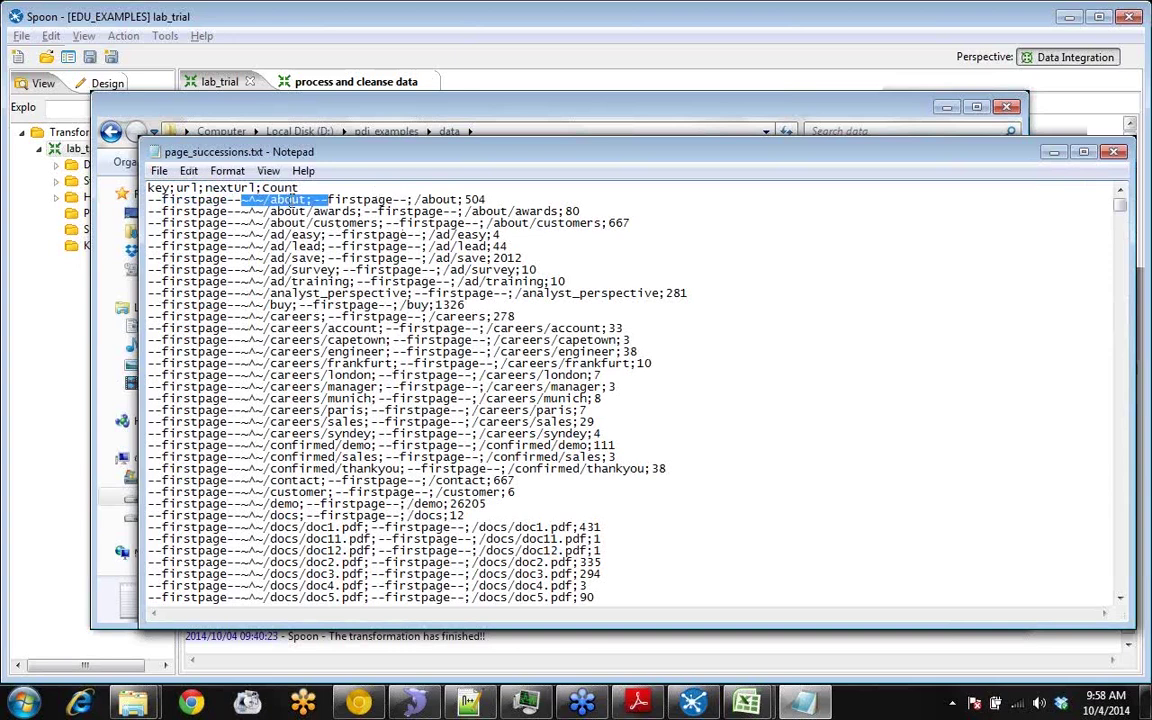
left_click_drag(328, 200, 470, 200)
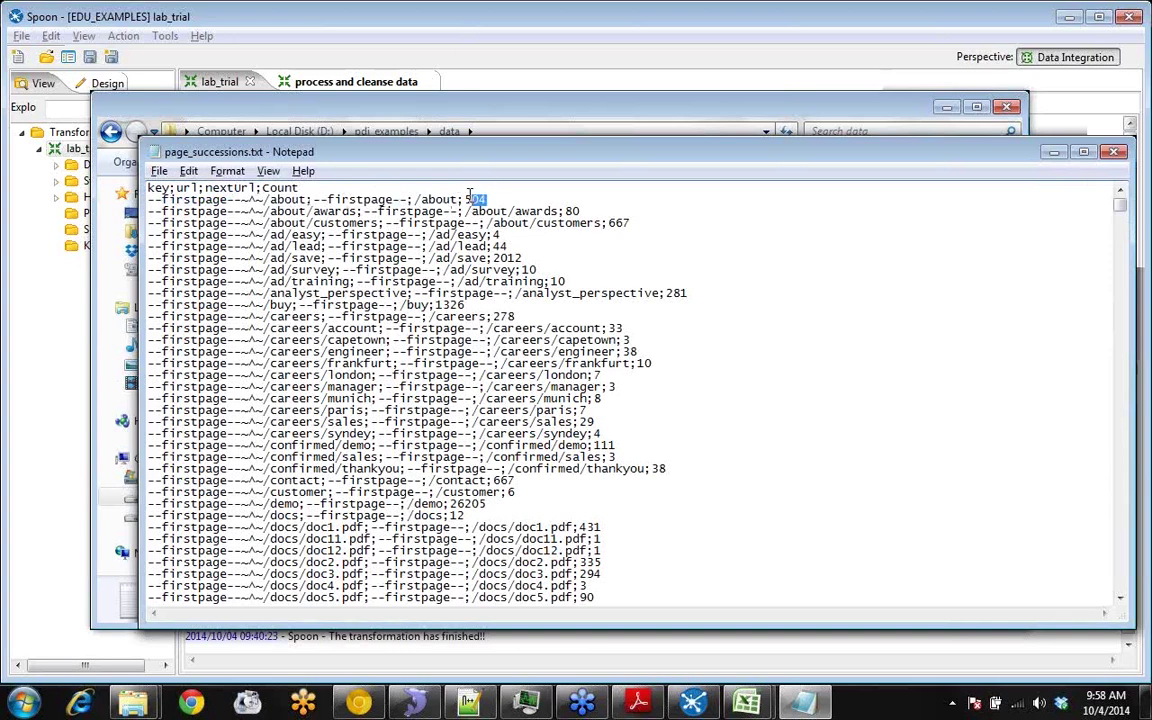
key("alt+Tab")
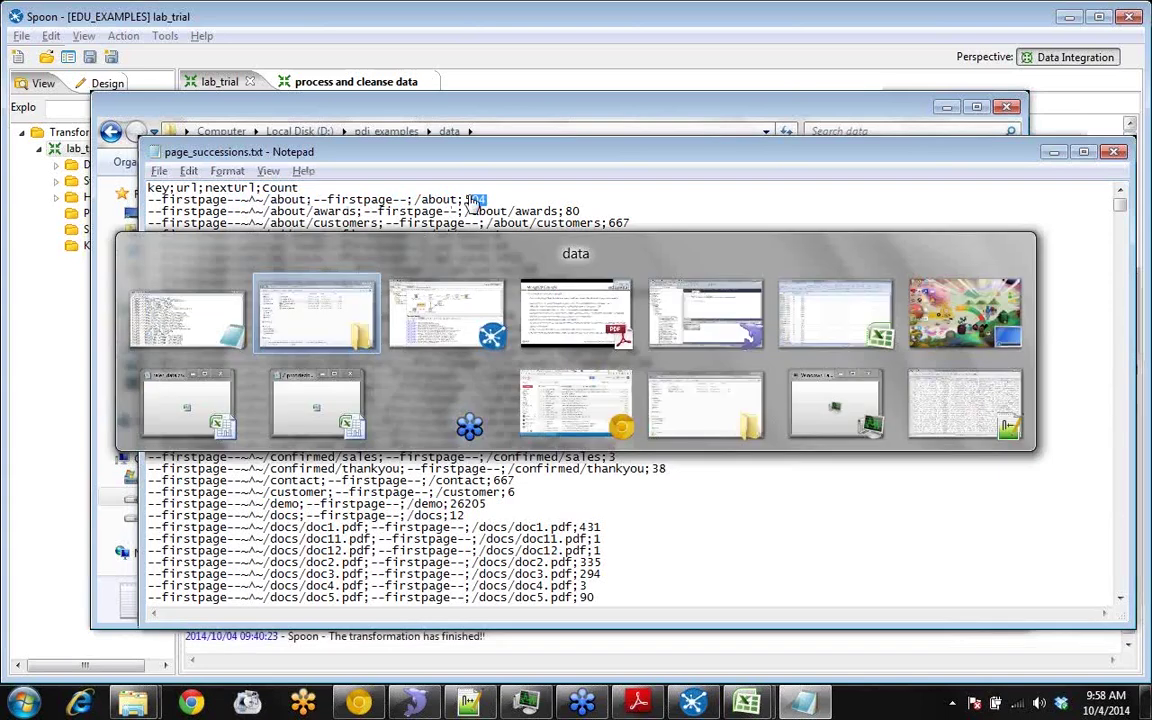
Bring the data folder Explorer window to the front.
left_click(440, 320)
key("alt+Tab")
key("Tab")
key("Tab")
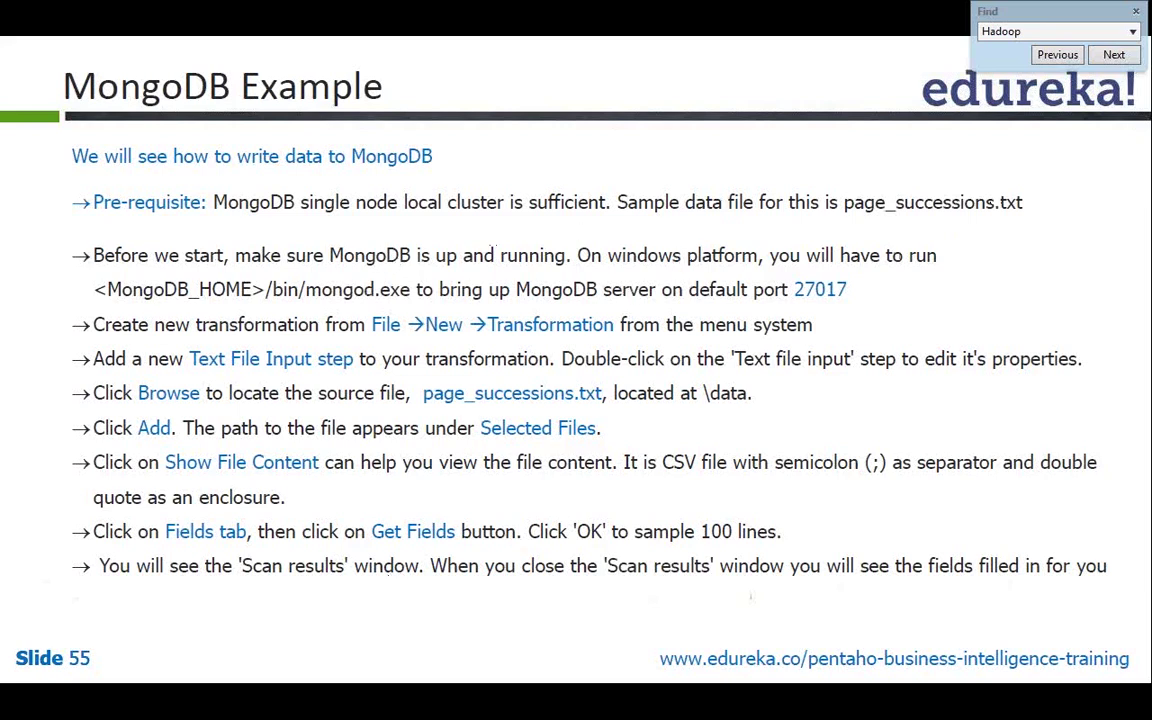
key("super")
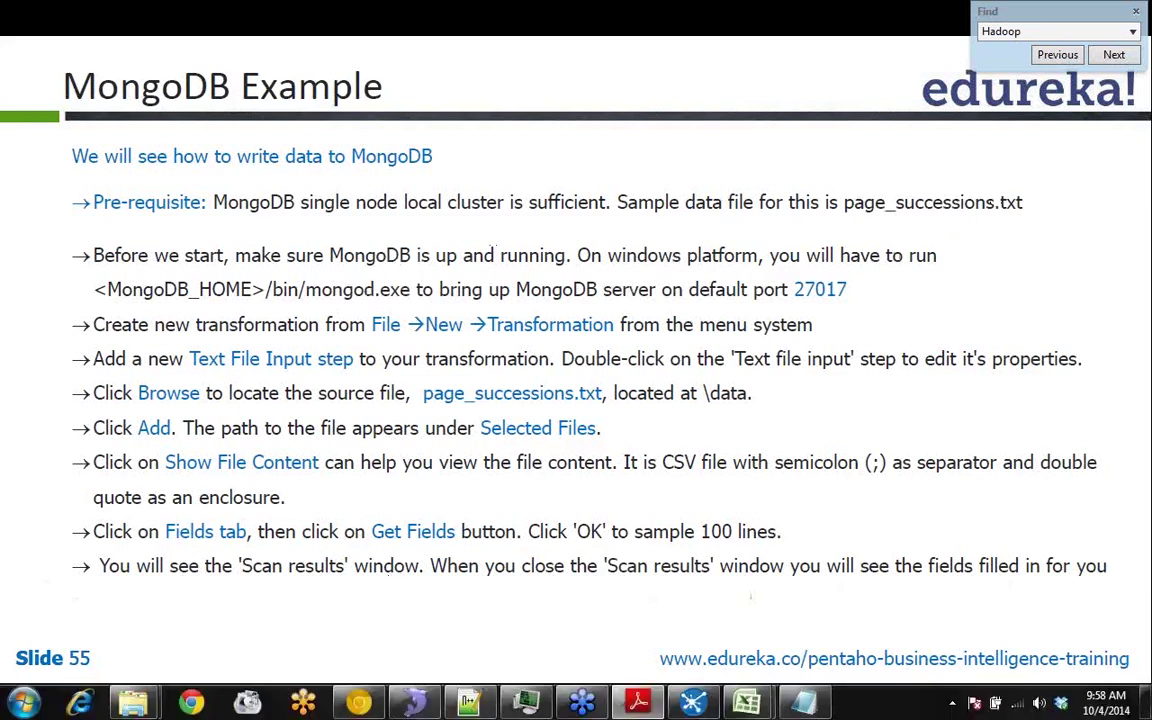
left_click(140, 702)
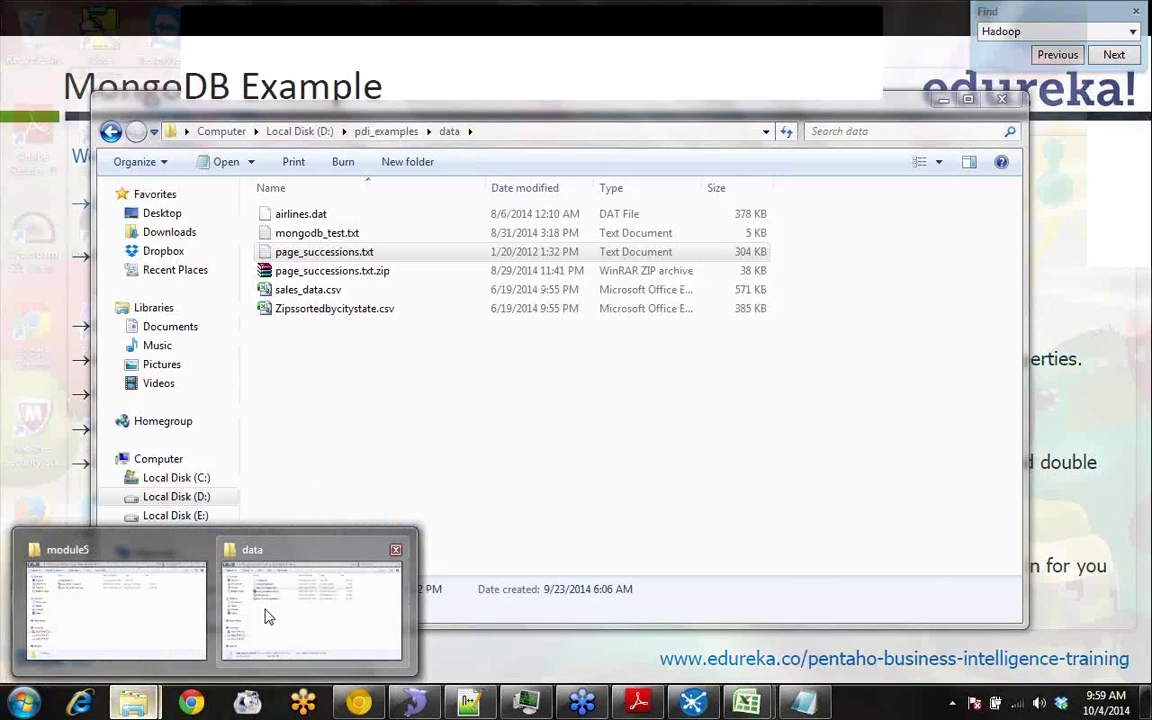
left_click(268, 617)
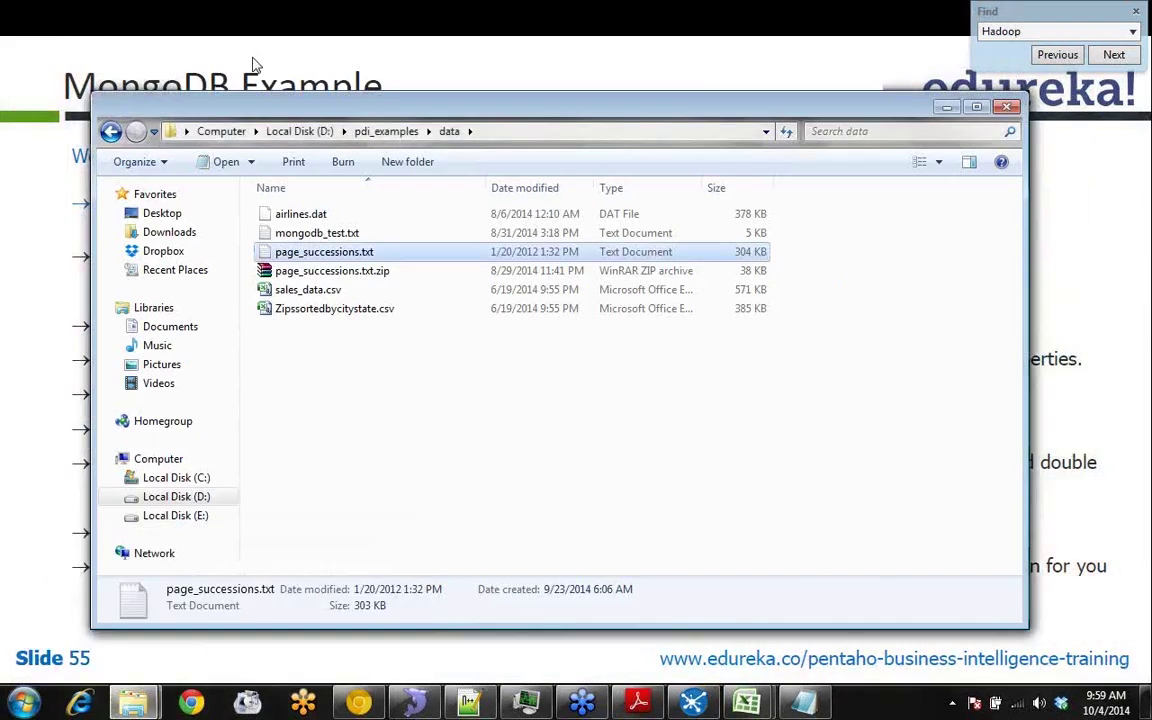
Go to D:\dev\mongodb-win32-x86_64-2008plus-2.6.4\bin and select mongod.exe.
left_click(299, 131)
type("d")
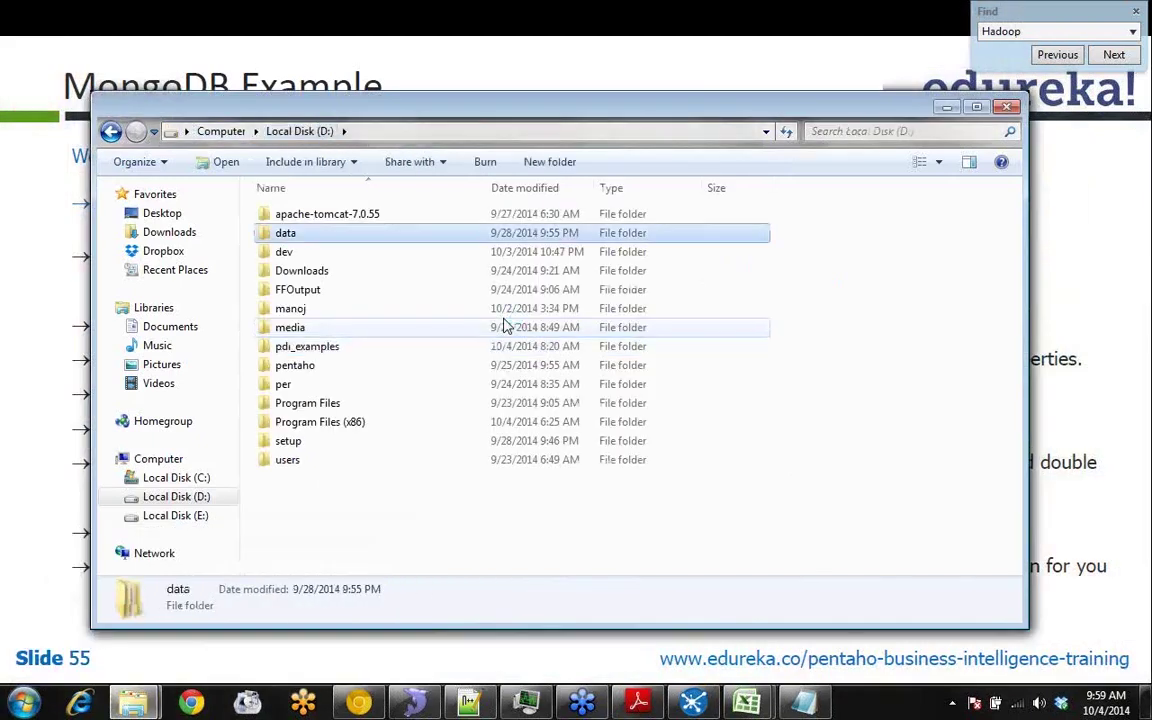
type("ev")
key("Return")
left_click(386, 311)
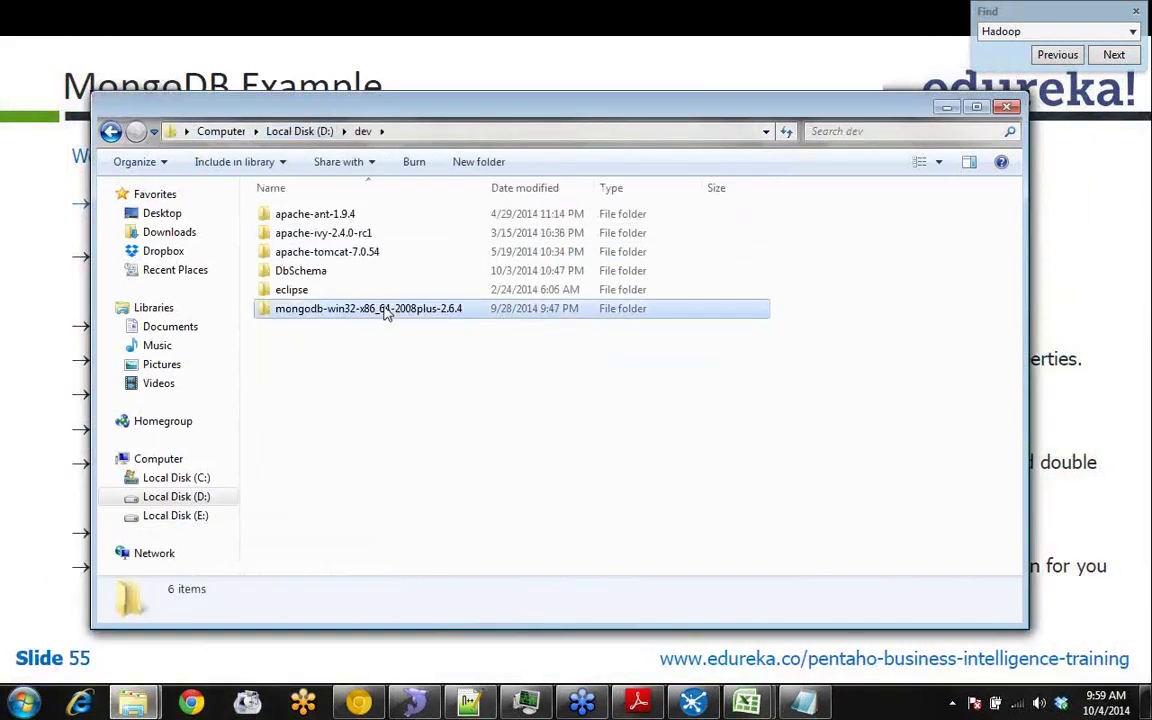
double_click(386, 311)
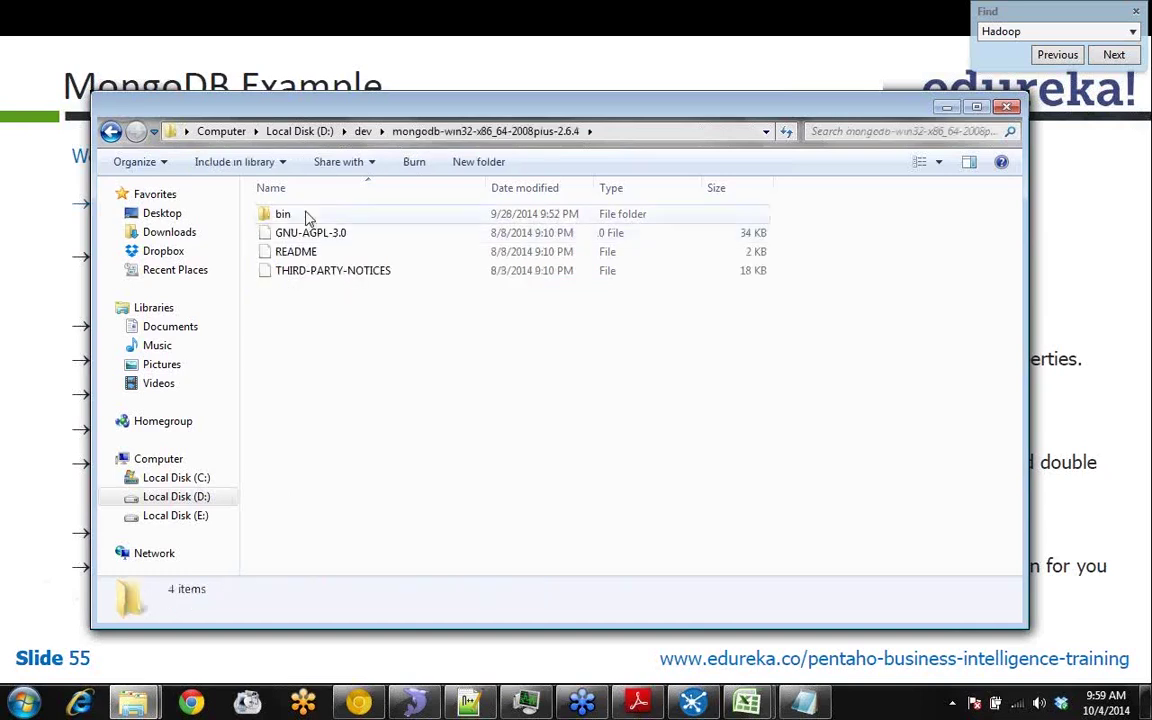
double_click(307, 218)
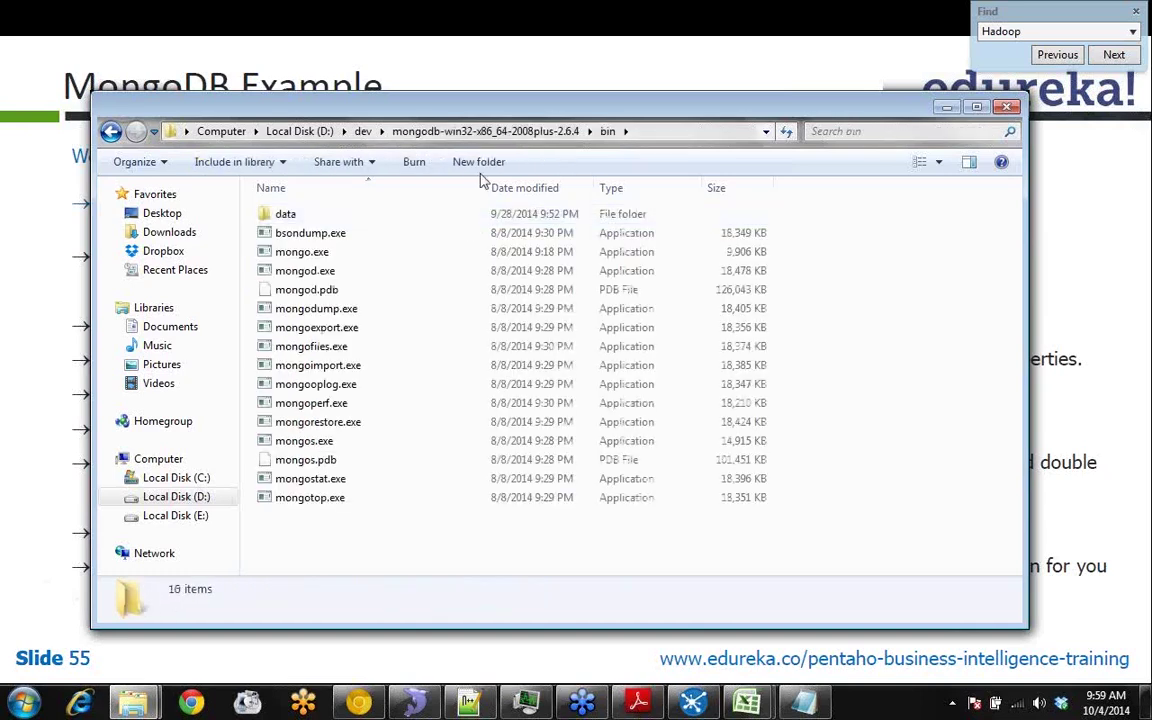
left_click(376, 252)
key("Down")
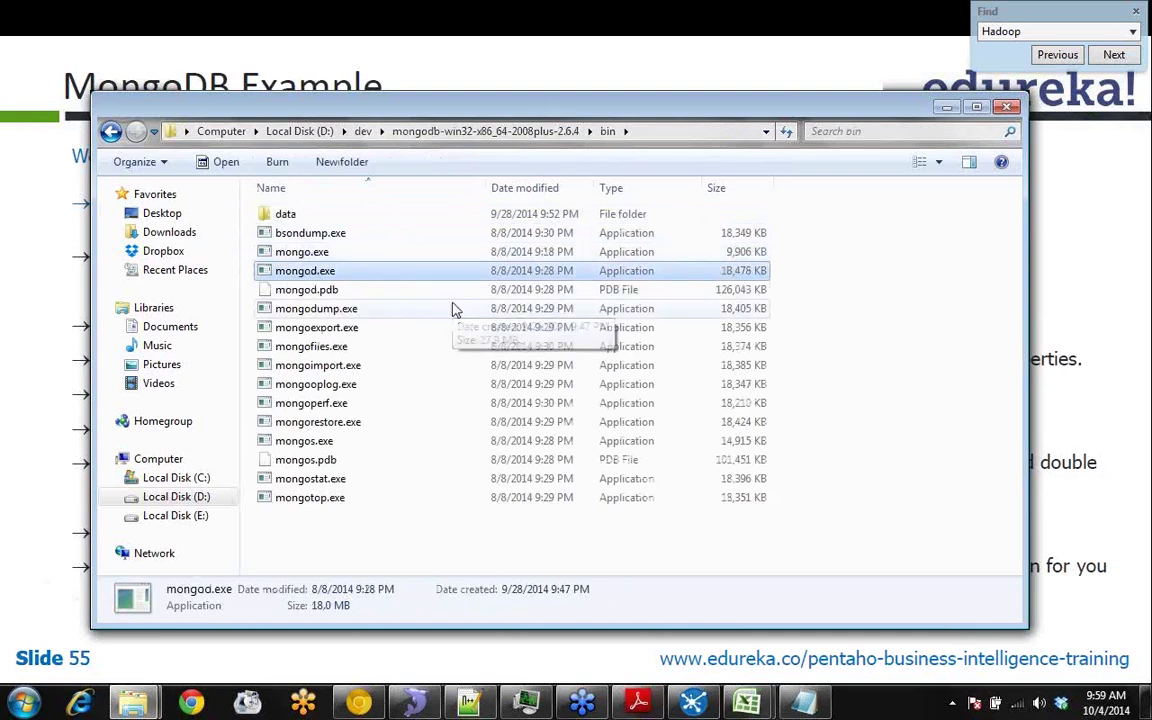
Launch mongod.exe so the MongoDB server waits for connections on port 27017.
key("Return")
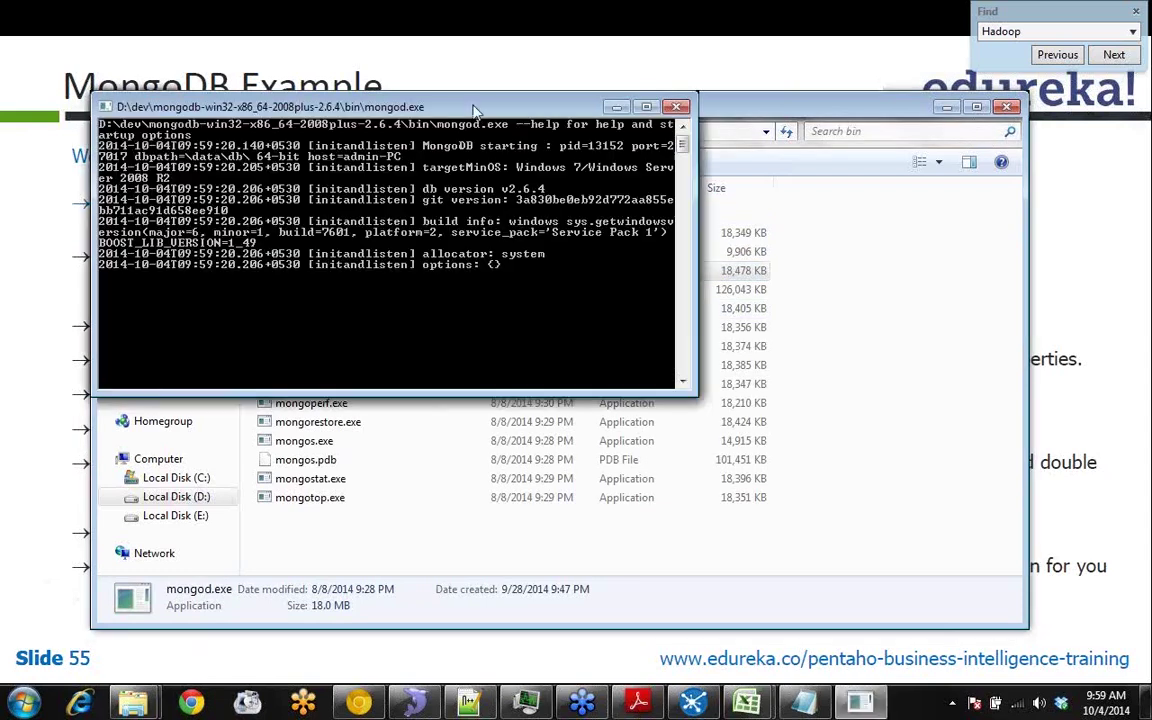
left_click_drag(478, 112, 684, 141)
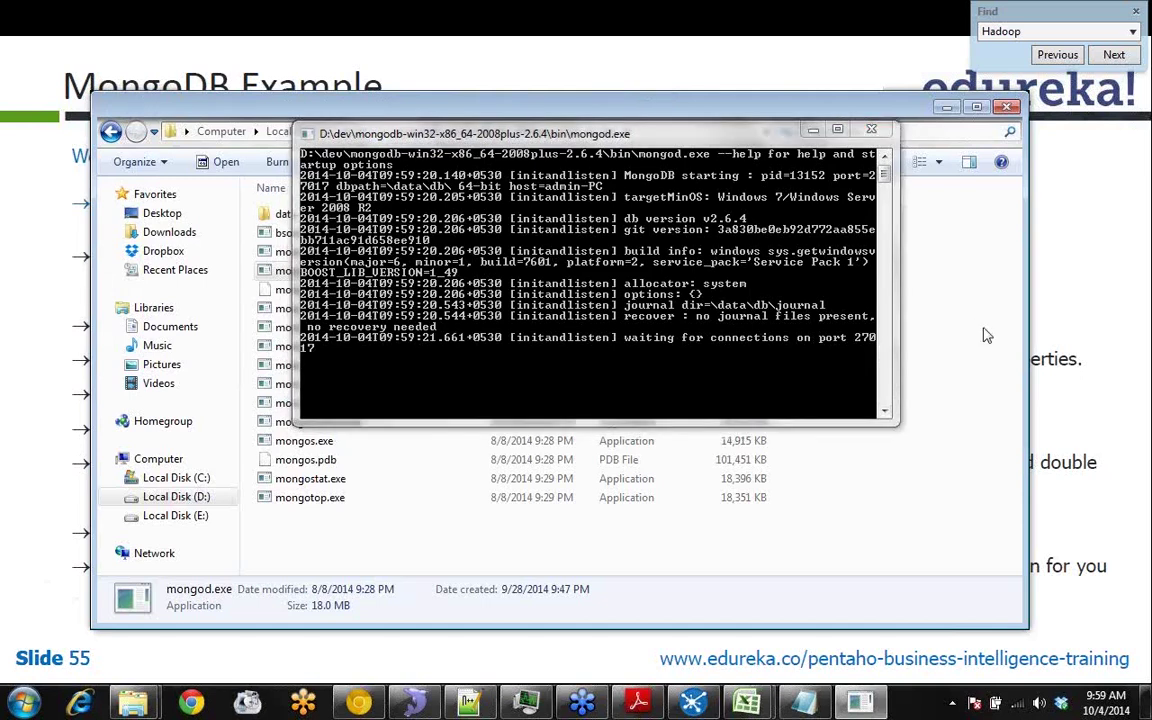
key("alt+Tab")
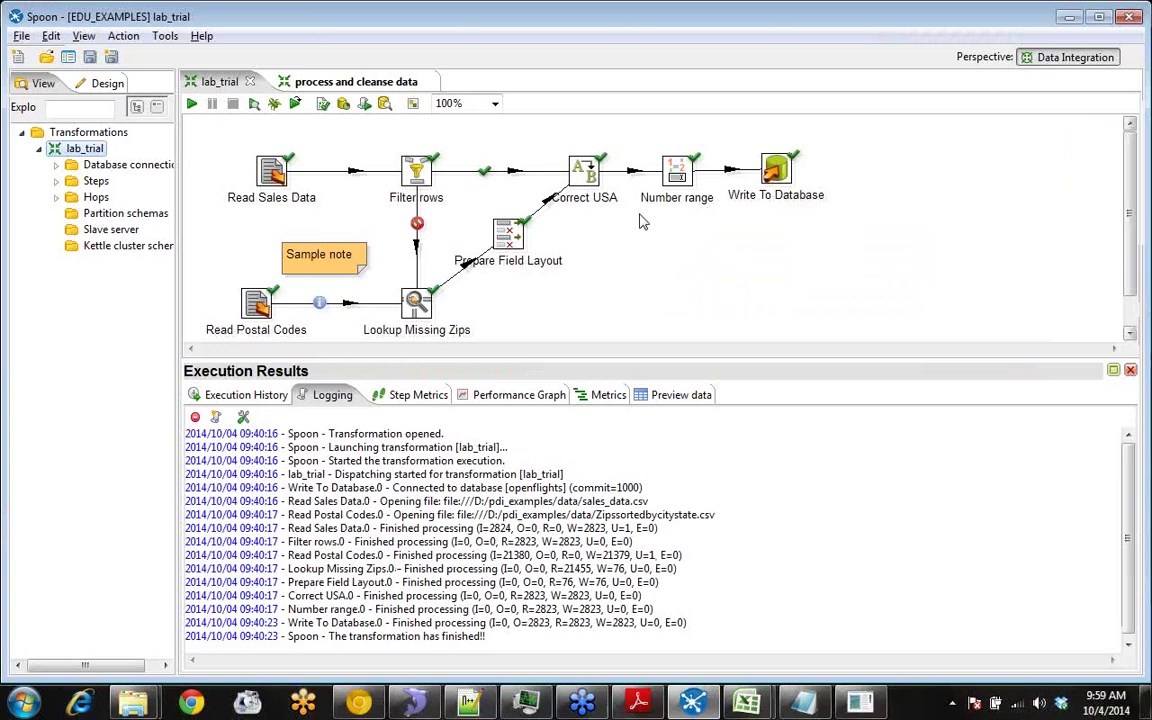
Open the populate_mongodb_page_successions transformation from the repository.
key("ctrl+o")
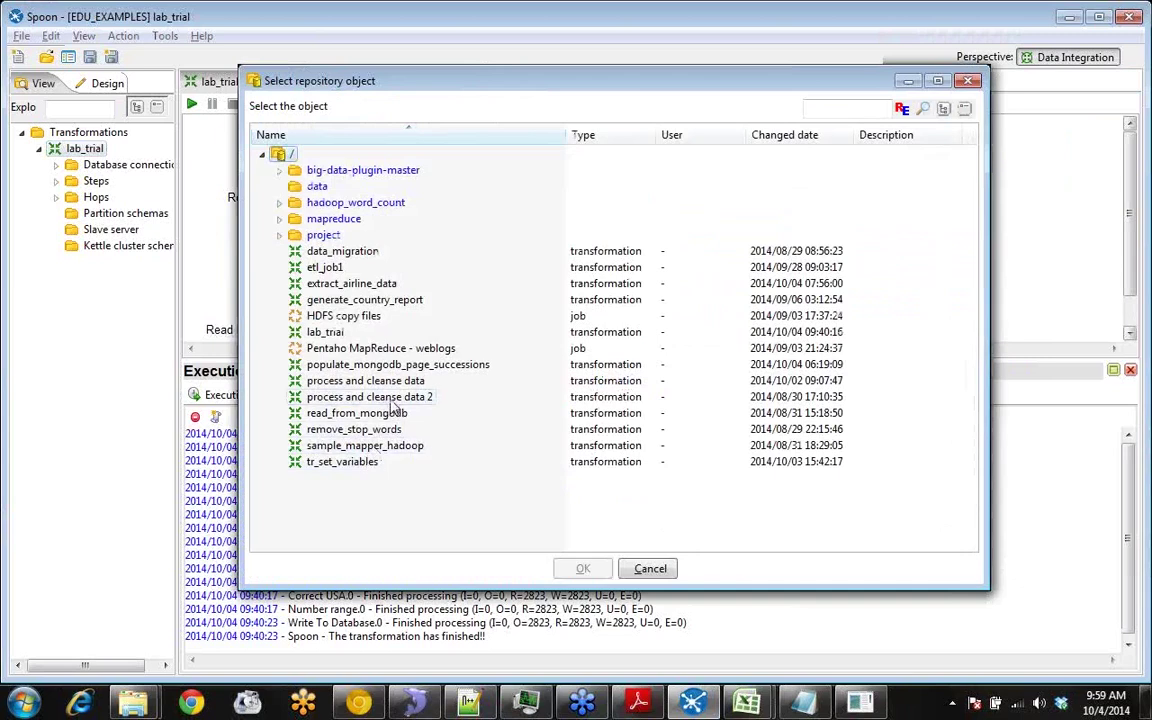
left_click(390, 382)
left_click(378, 366)
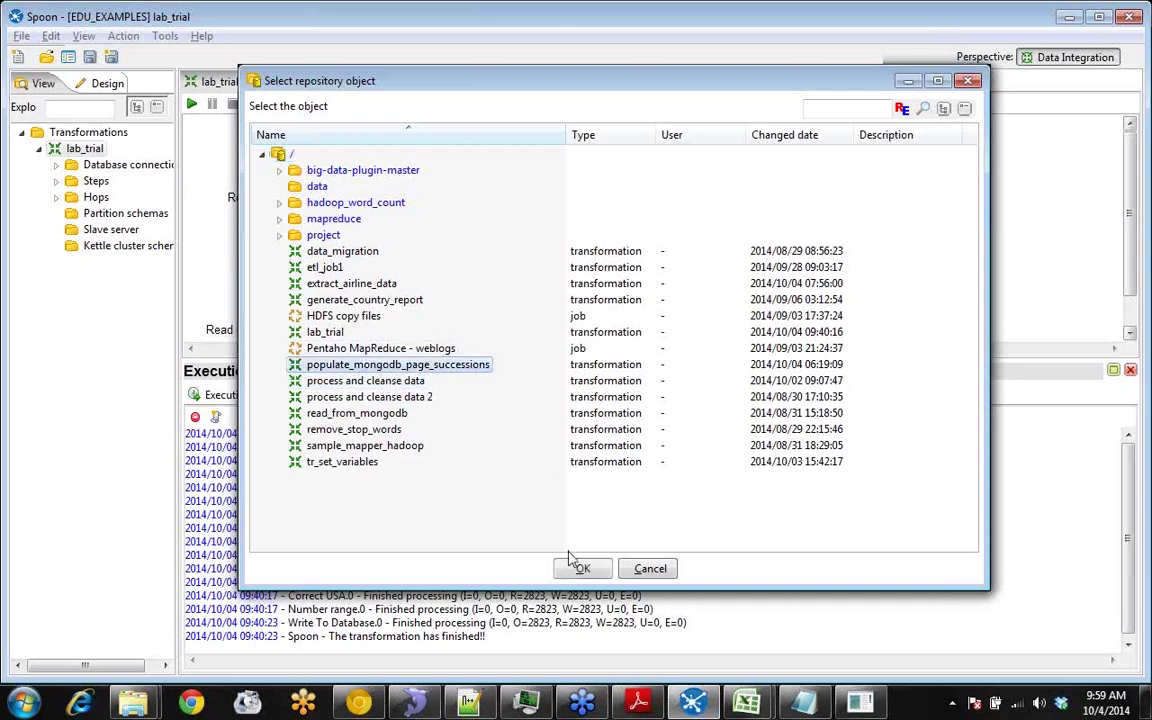
left_click(580, 568)
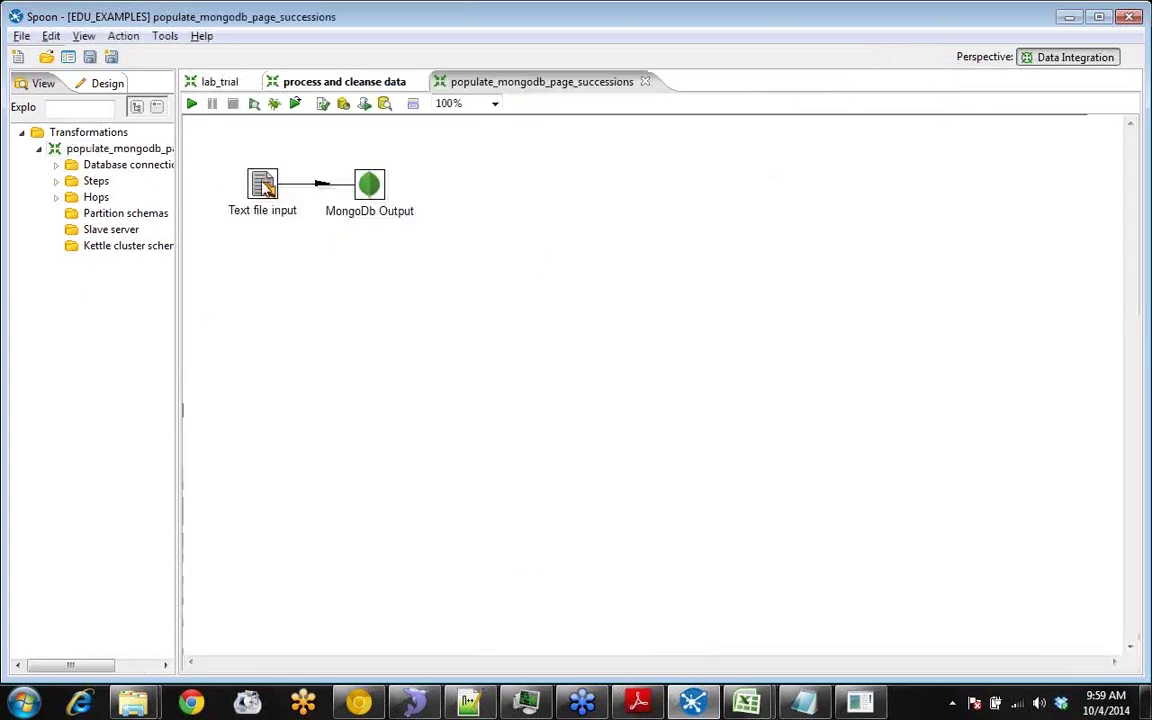
Open the Text file input step to see it reads page.*\.txt from D:\pdi_examples\data.
double_click(263, 186)
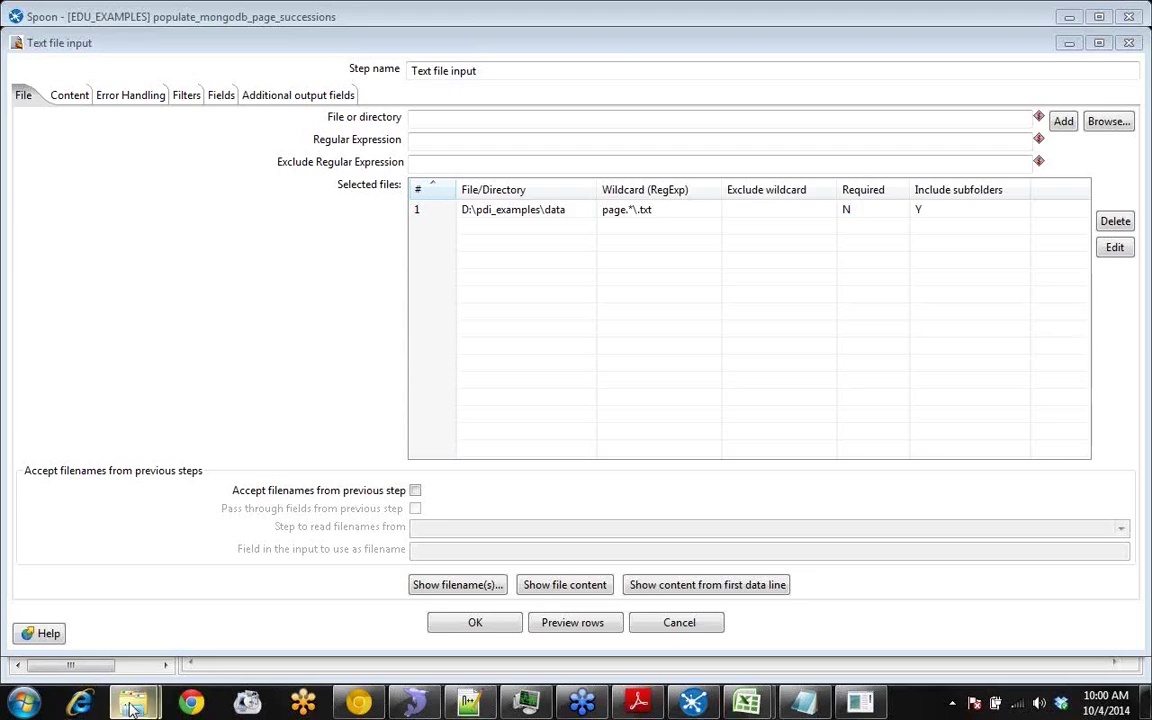
Browse the MongoDB installation folder, its bin folder and the data and db subfolders.
mouse_move(133, 705)
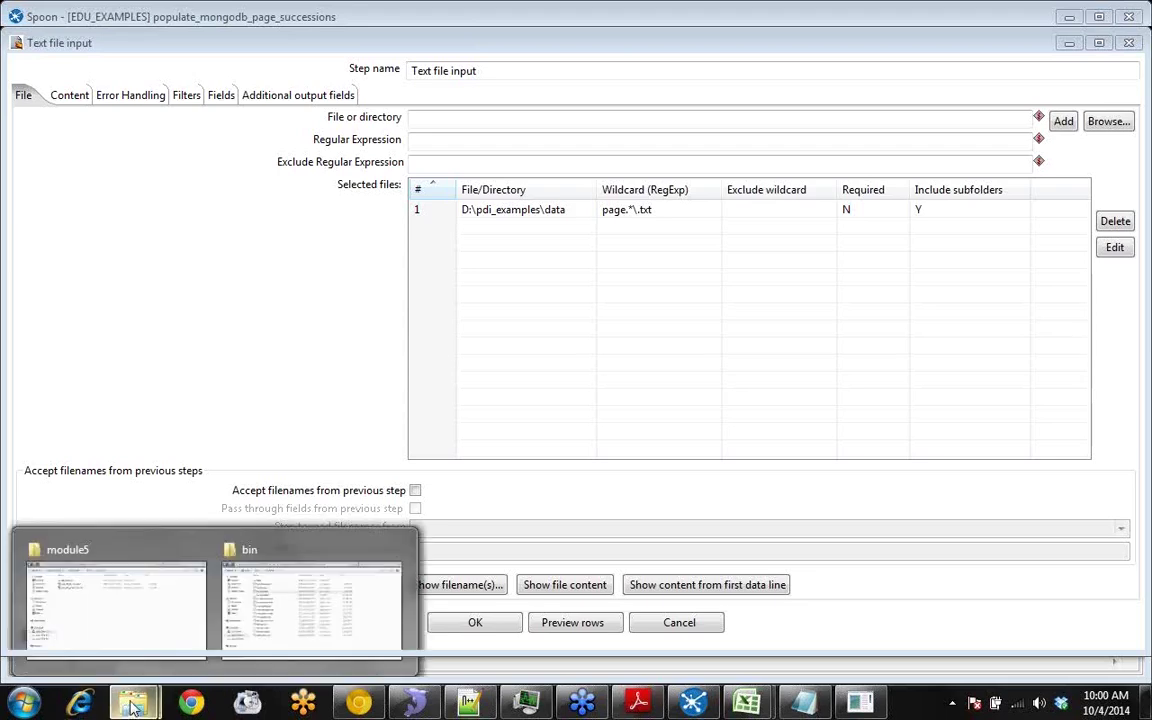
left_click(302, 607)
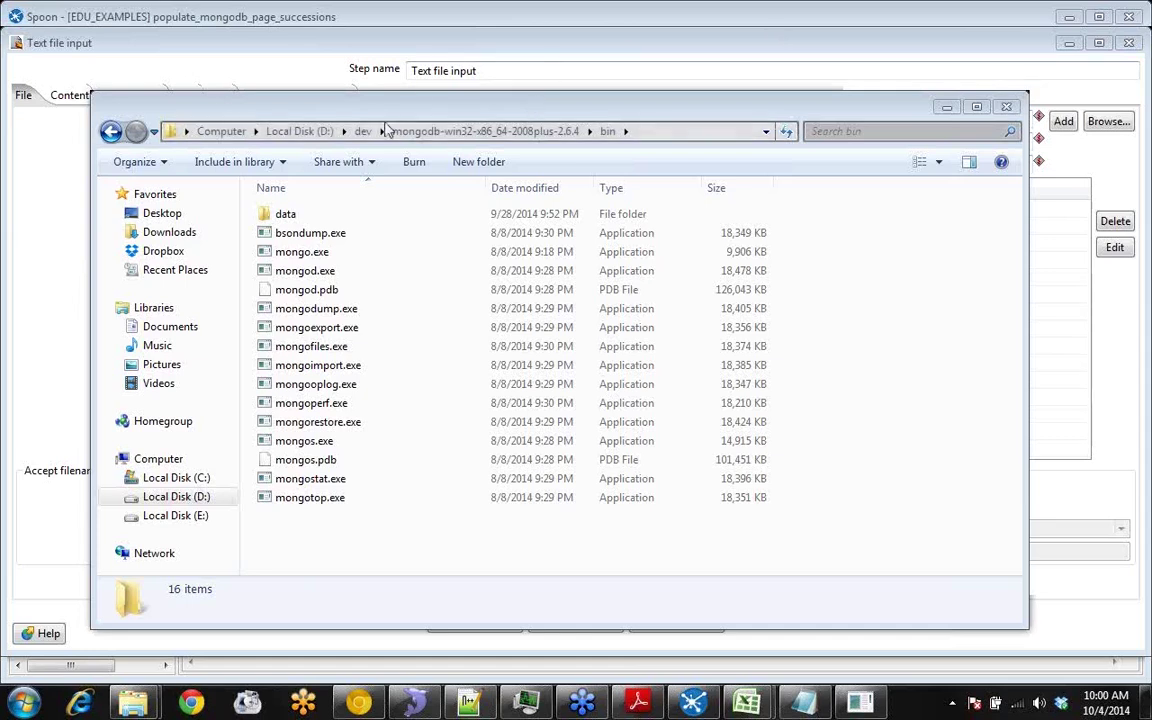
left_click_drag(380, 108, 349, 109)
left_click(474, 140)
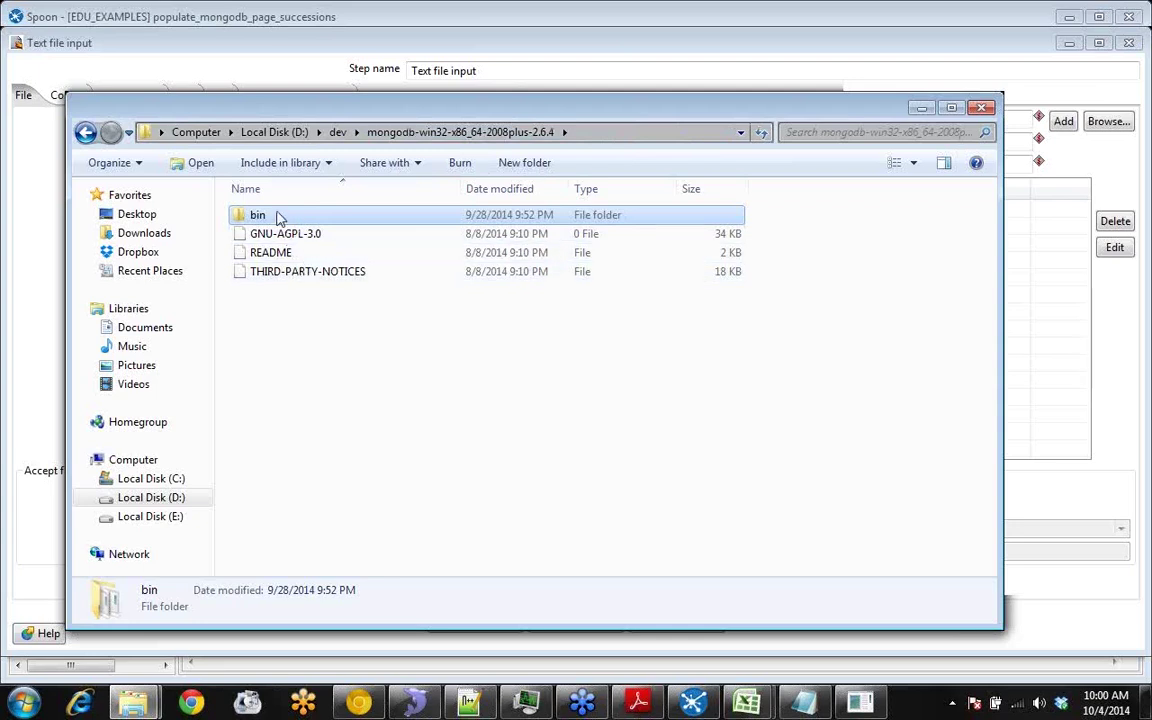
double_click(281, 216)
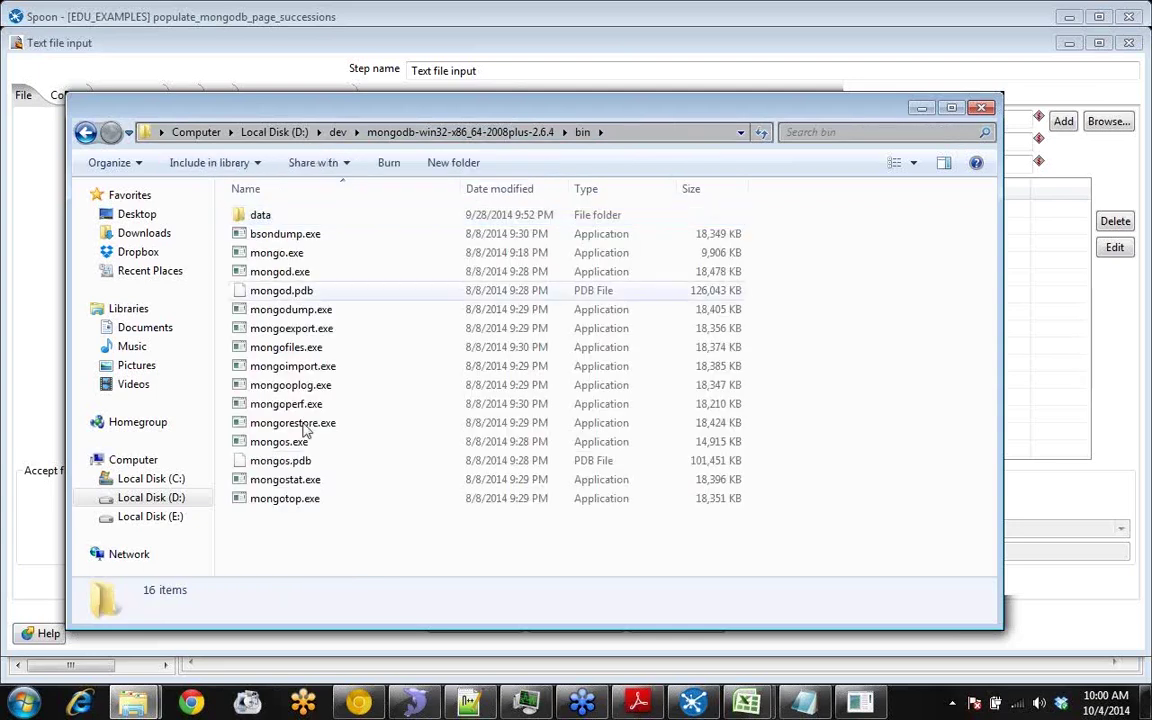
double_click(296, 216)
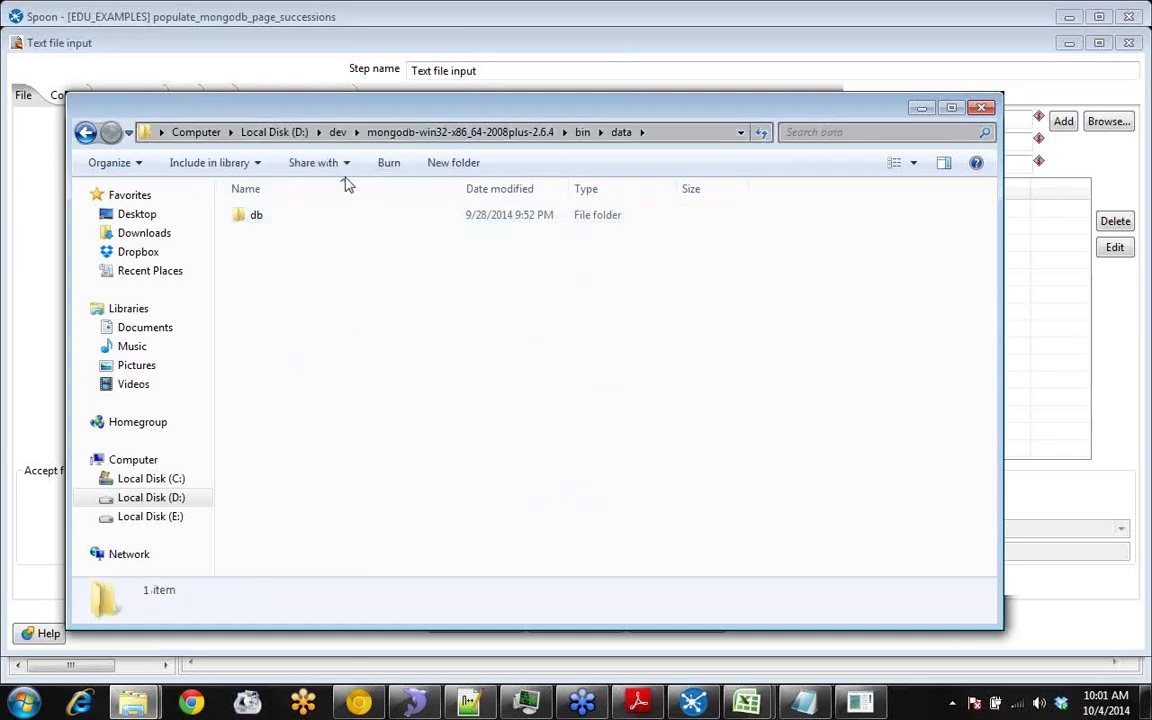
double_click(268, 222)
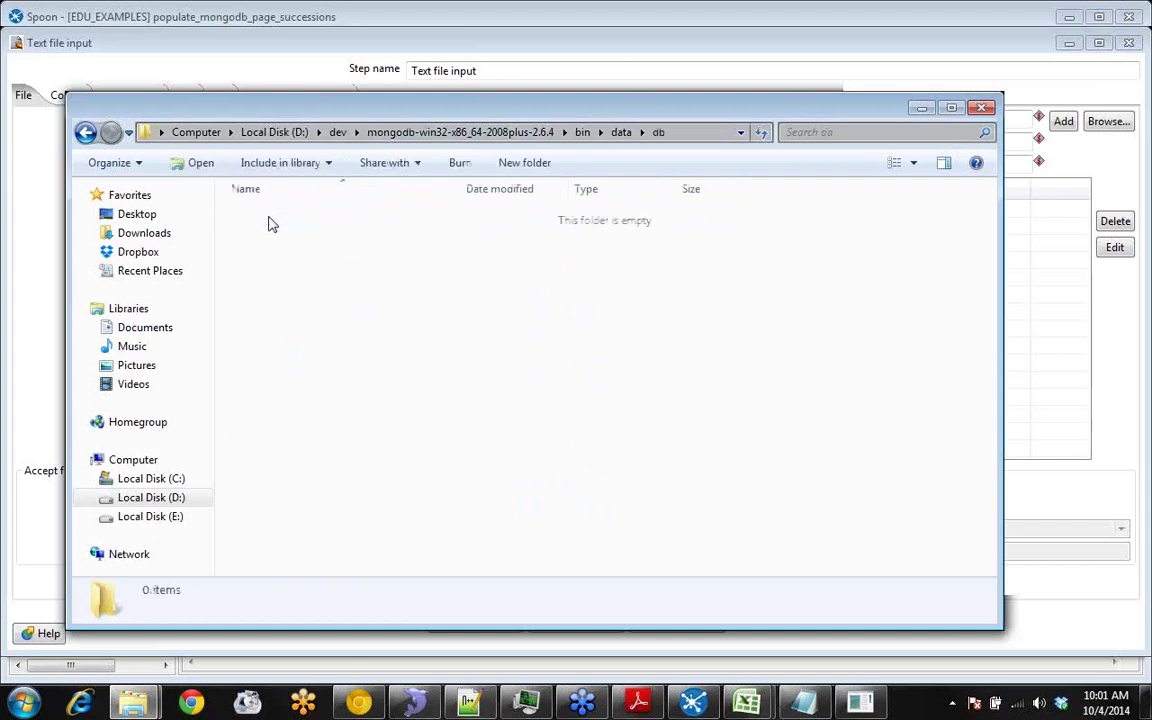
left_click(437, 140)
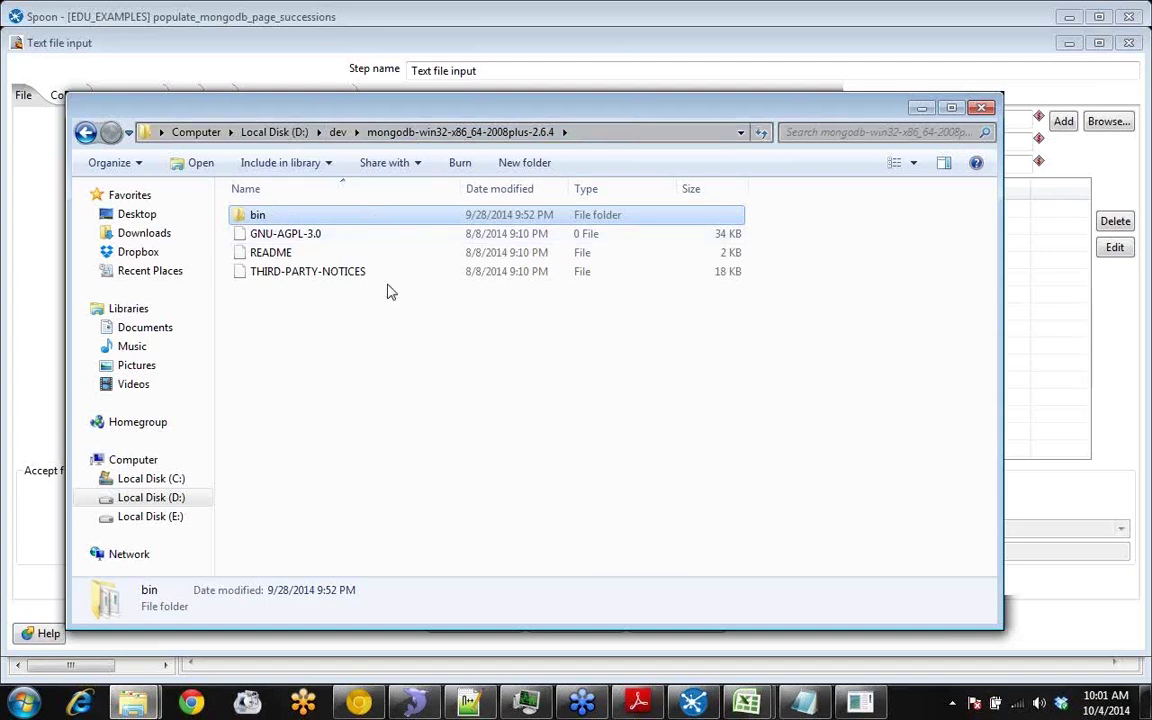
Browse Local Disk (C:) and its ProgramData folder.
left_click(222, 136)
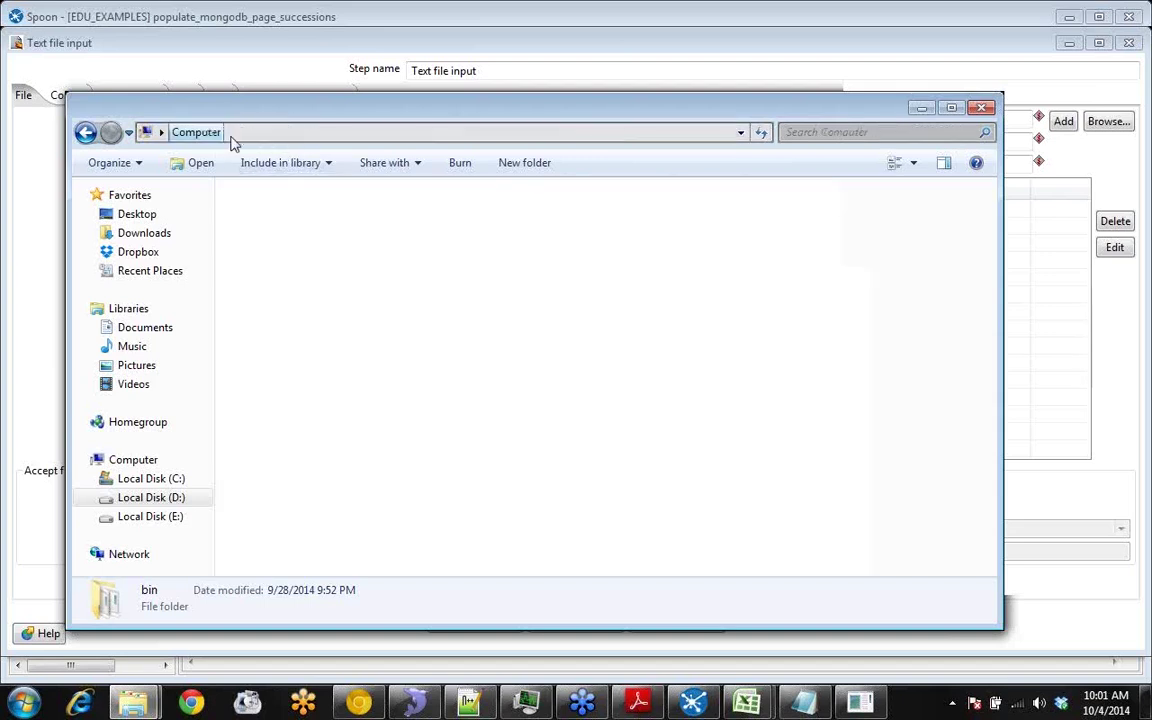
double_click(391, 239)
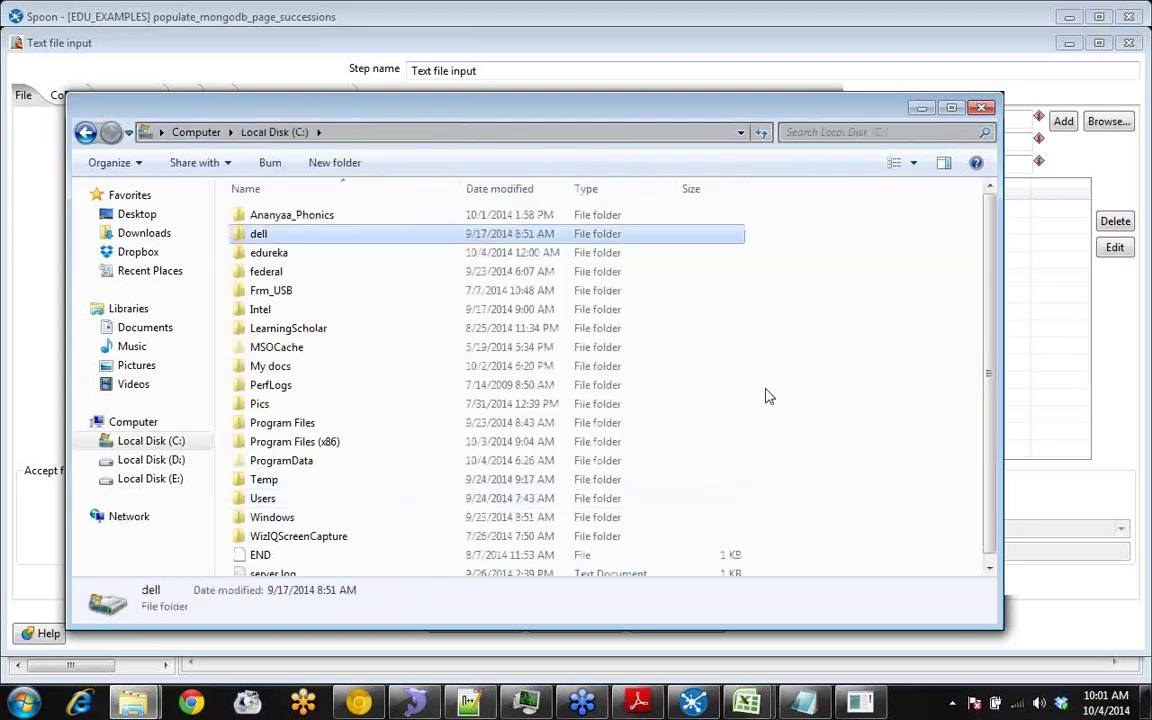
key("Down")
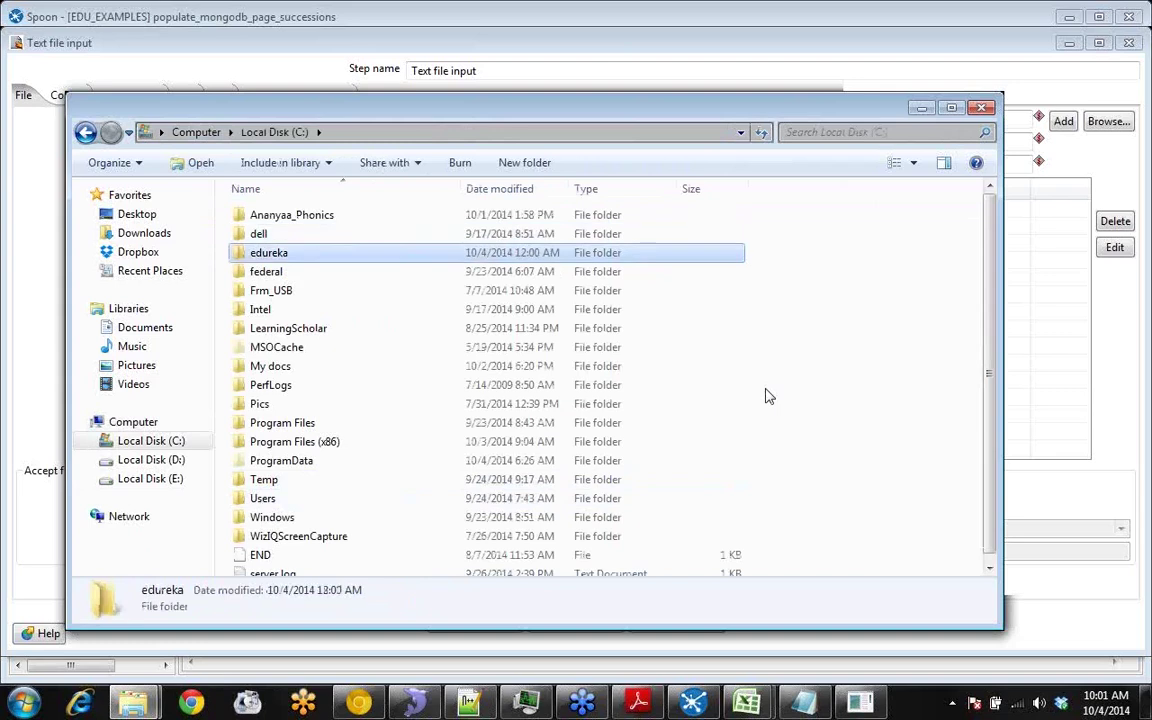
key("Down")
key("Down")
key("Up")
key("Up")
key("Up")
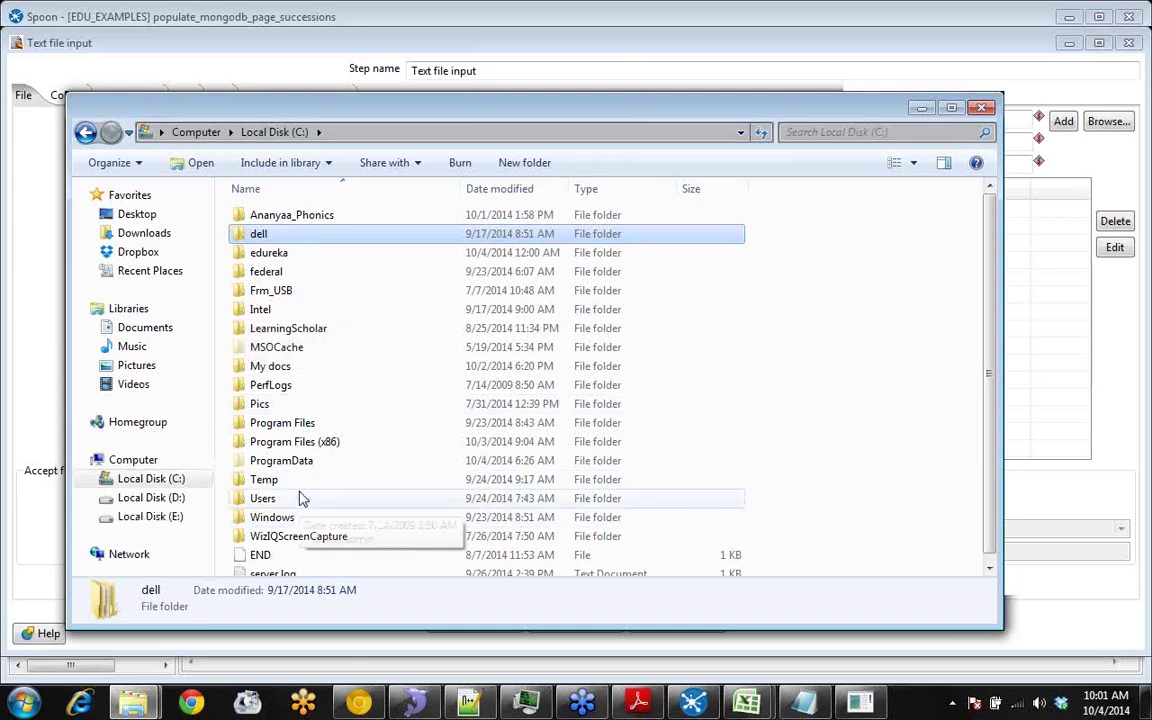
double_click(300, 462)
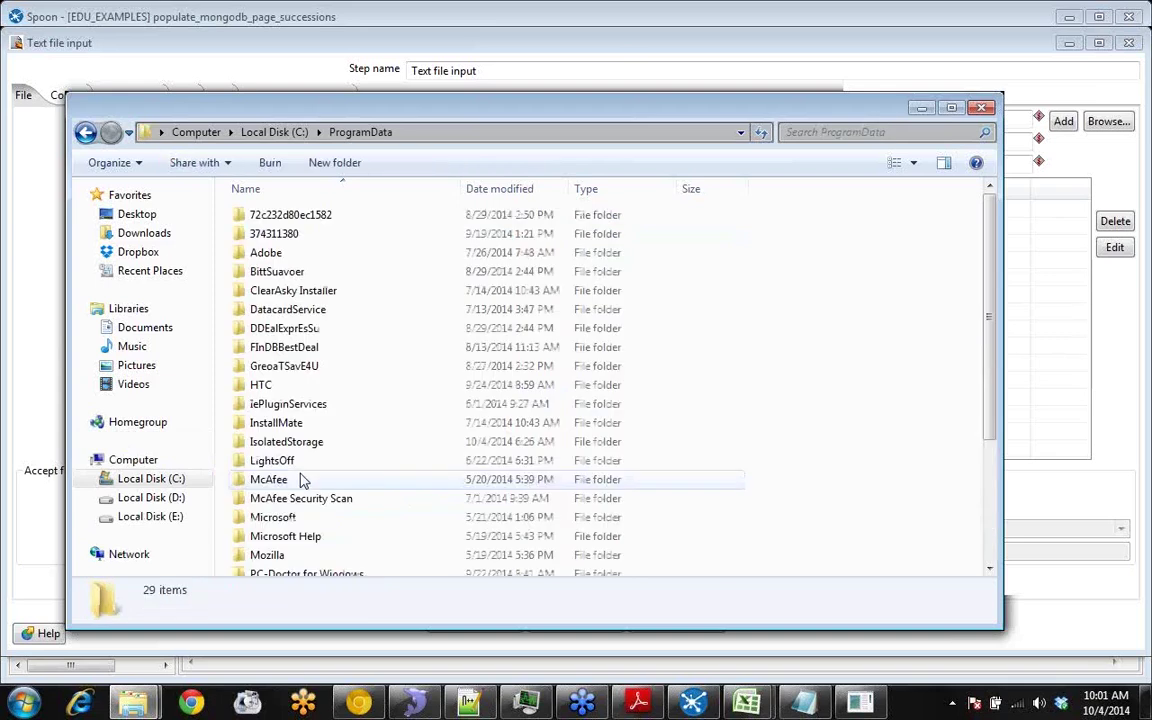
left_click(300, 309)
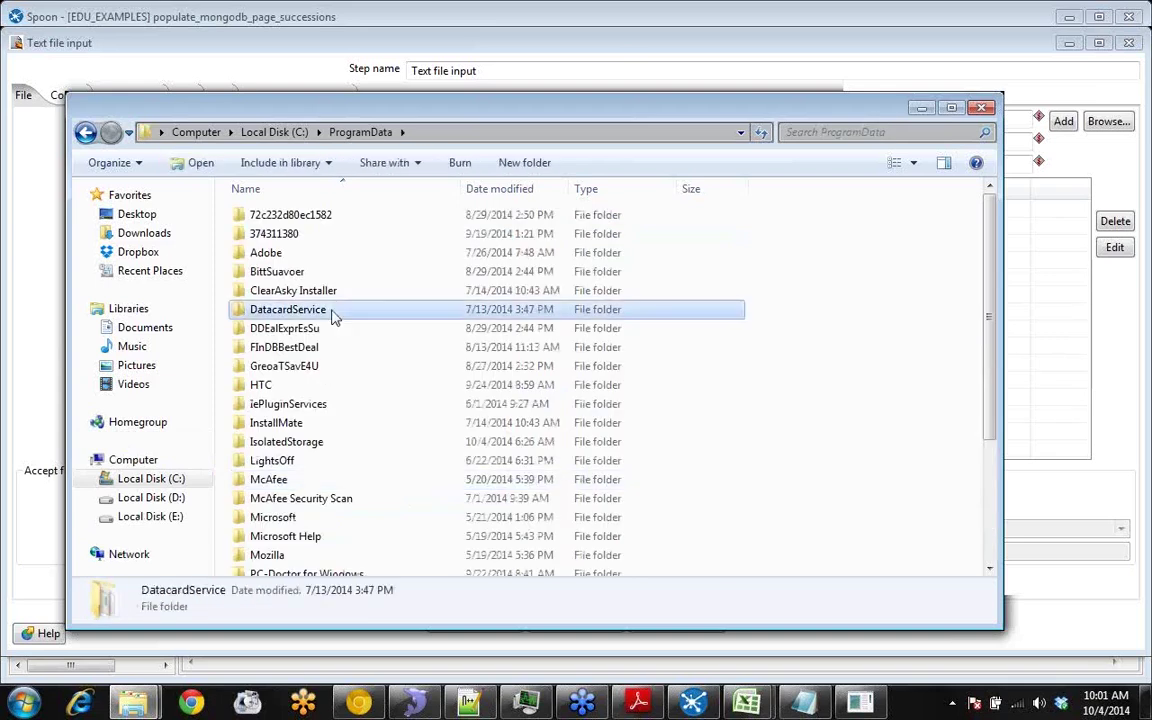
key("Down")
key("Down")
key("Down")
key("Down")
key("Down")
key("Down")
key("Down")
key("Down")
key("Down")
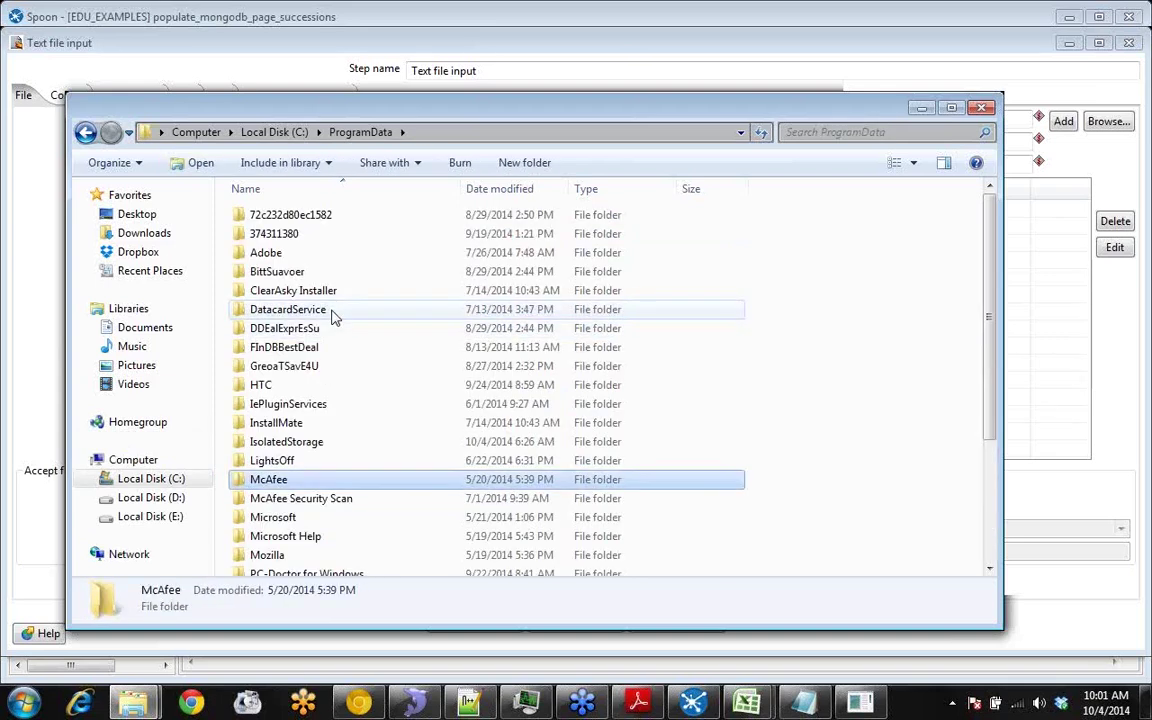
key("Down")
key("Down")
key("Down")
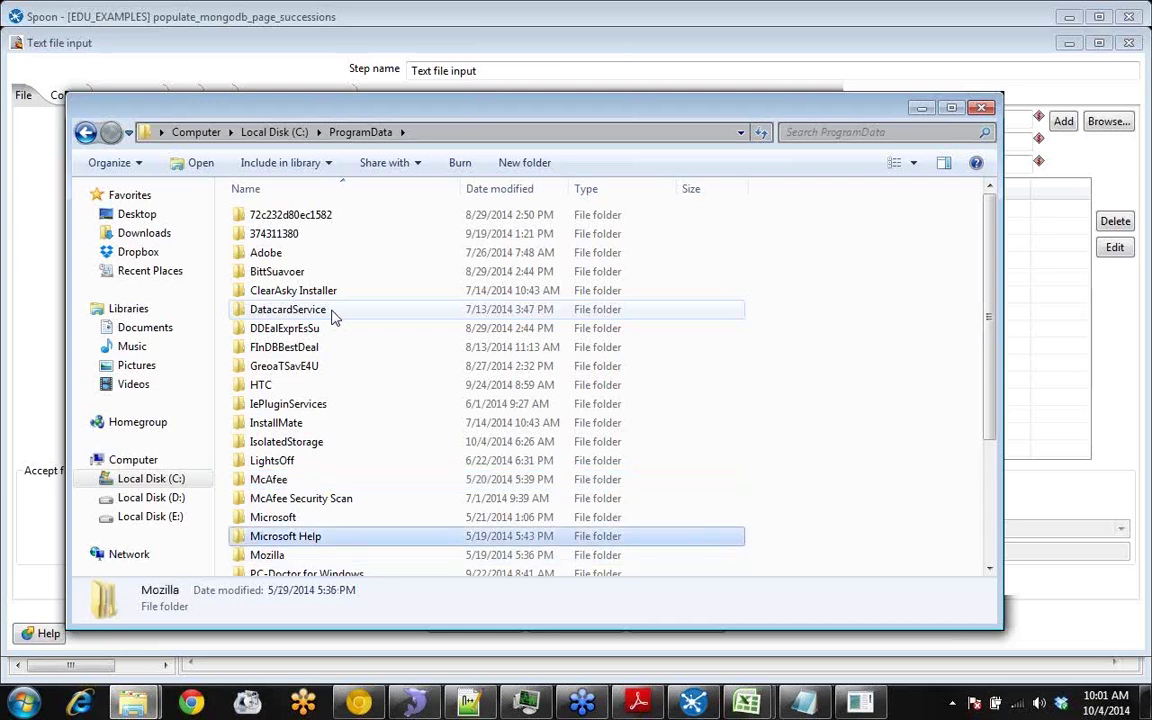
key("Up")
key("Up")
key("Up")
key("Up")
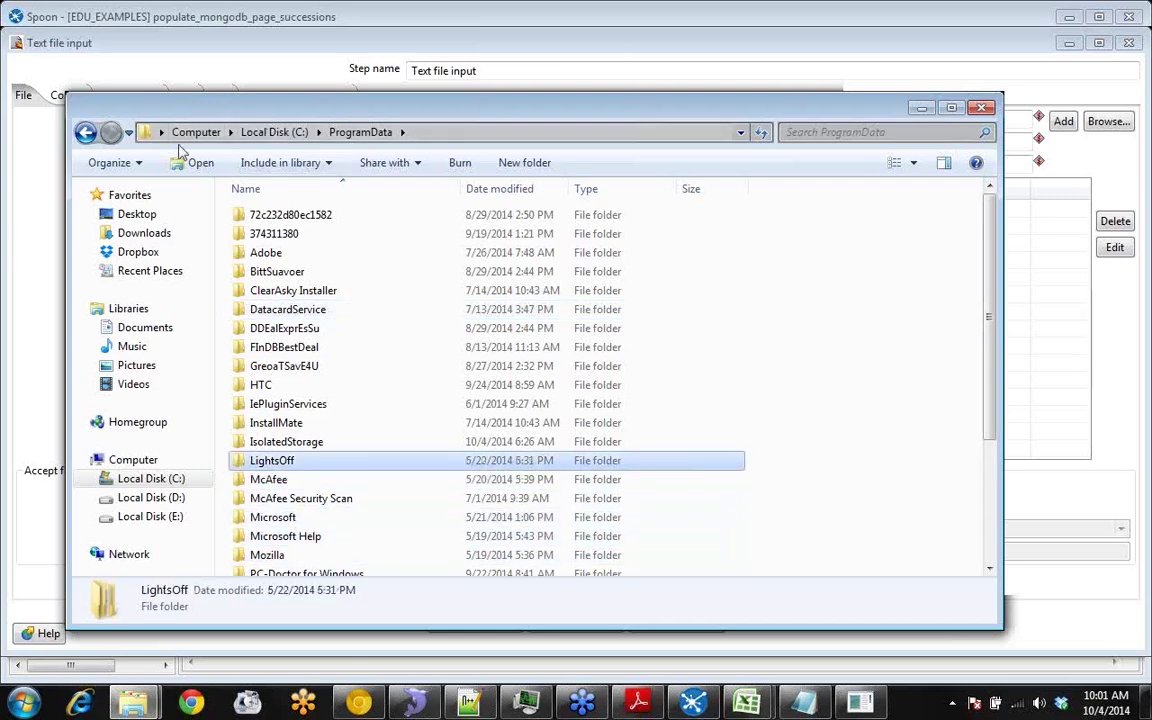
Show the Demo database files in D:\data\db.
left_click(196, 131)
double_click(590, 256)
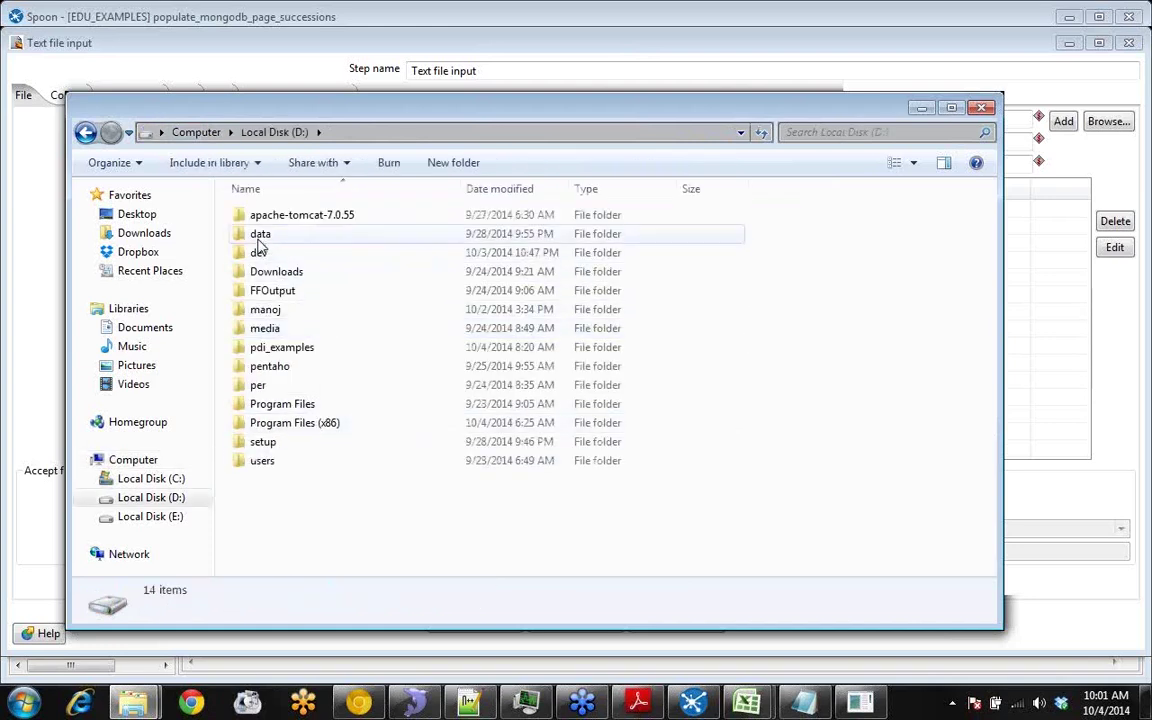
left_click(258, 236)
double_click(258, 238)
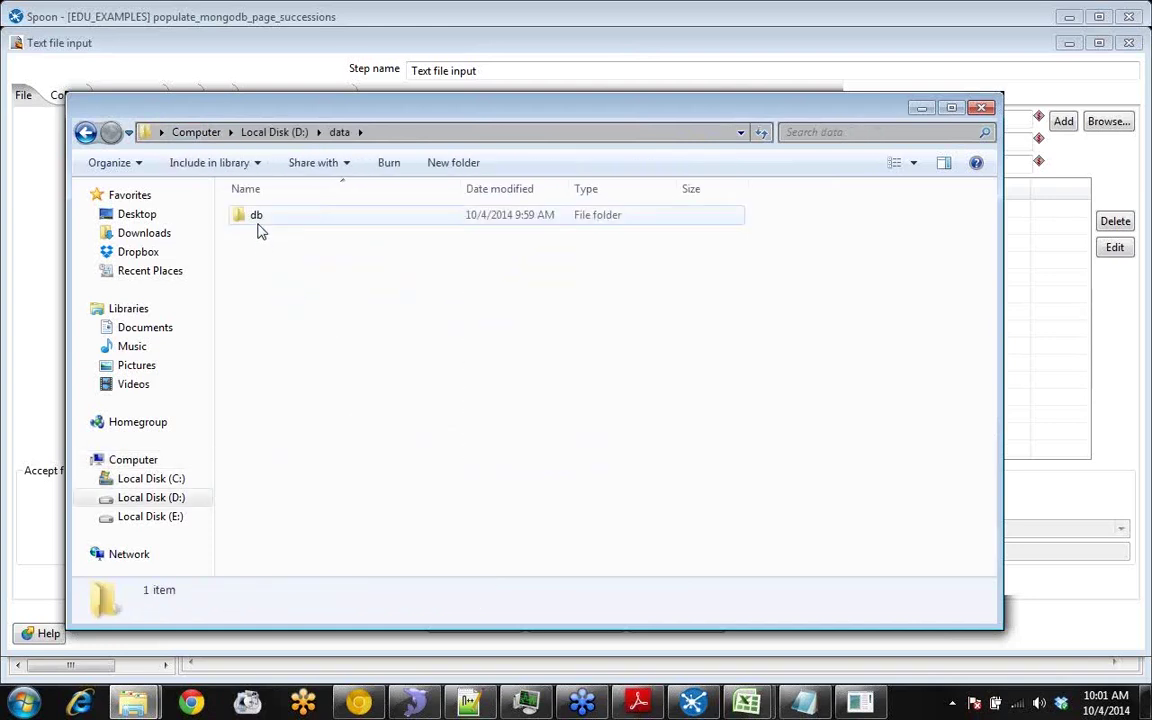
double_click(258, 232)
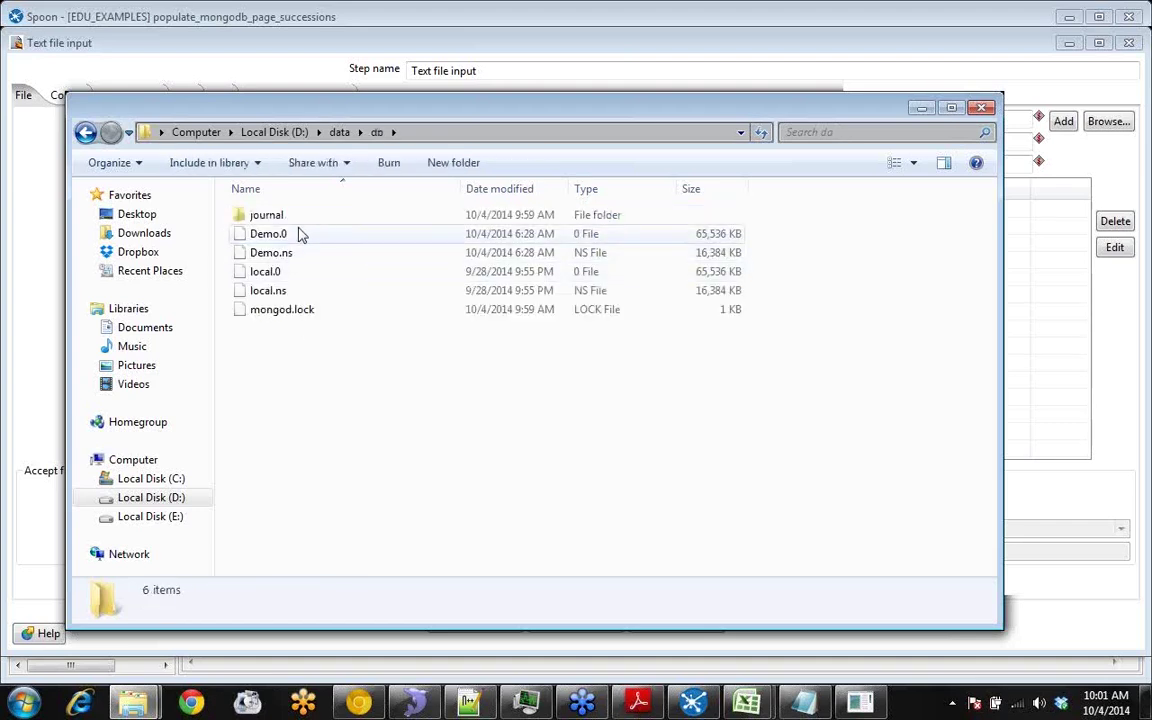
left_click(299, 133)
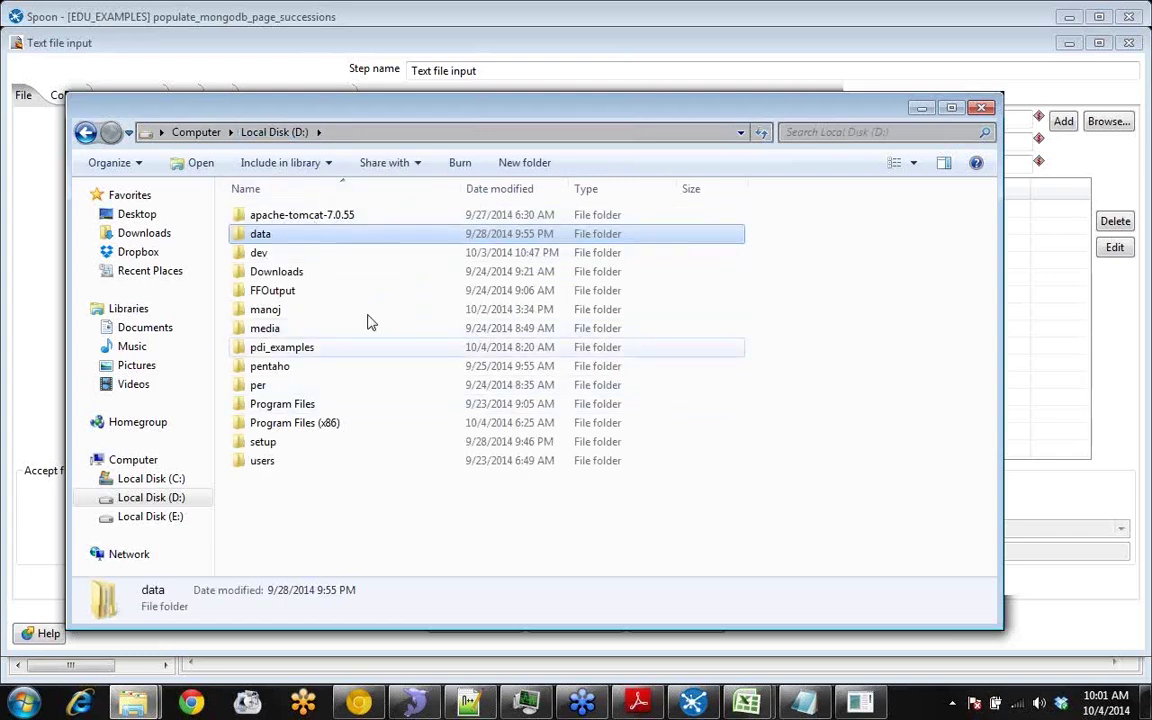
double_click(263, 235)
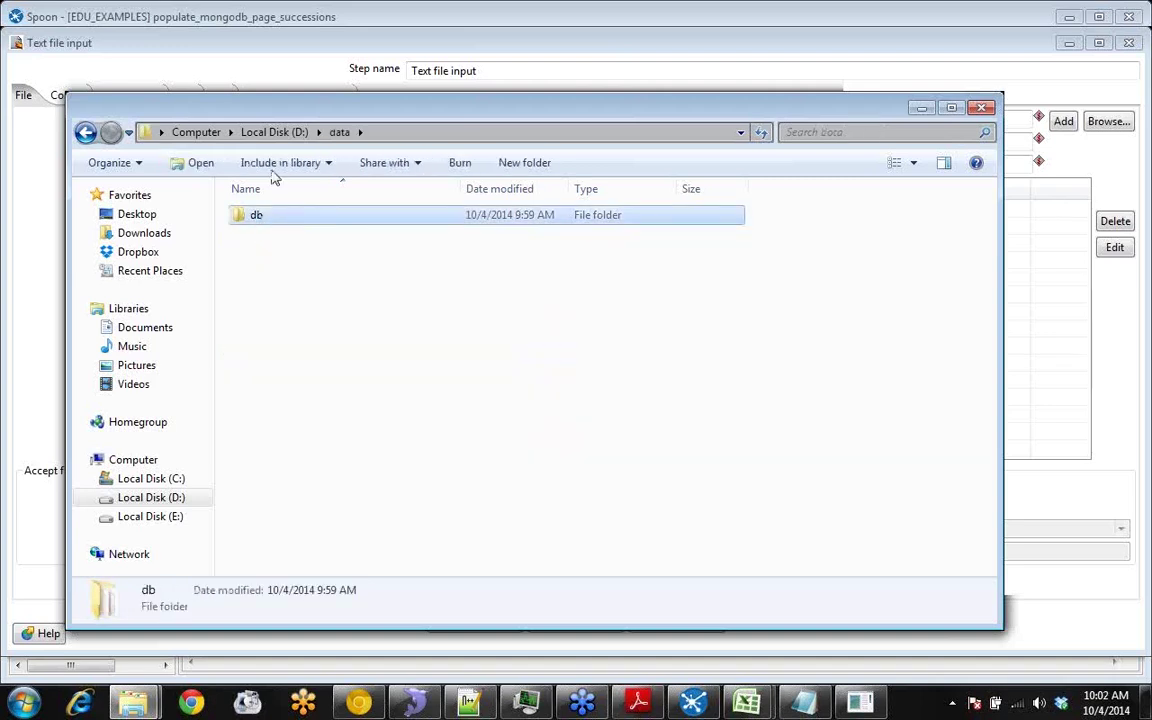
left_click(272, 133)
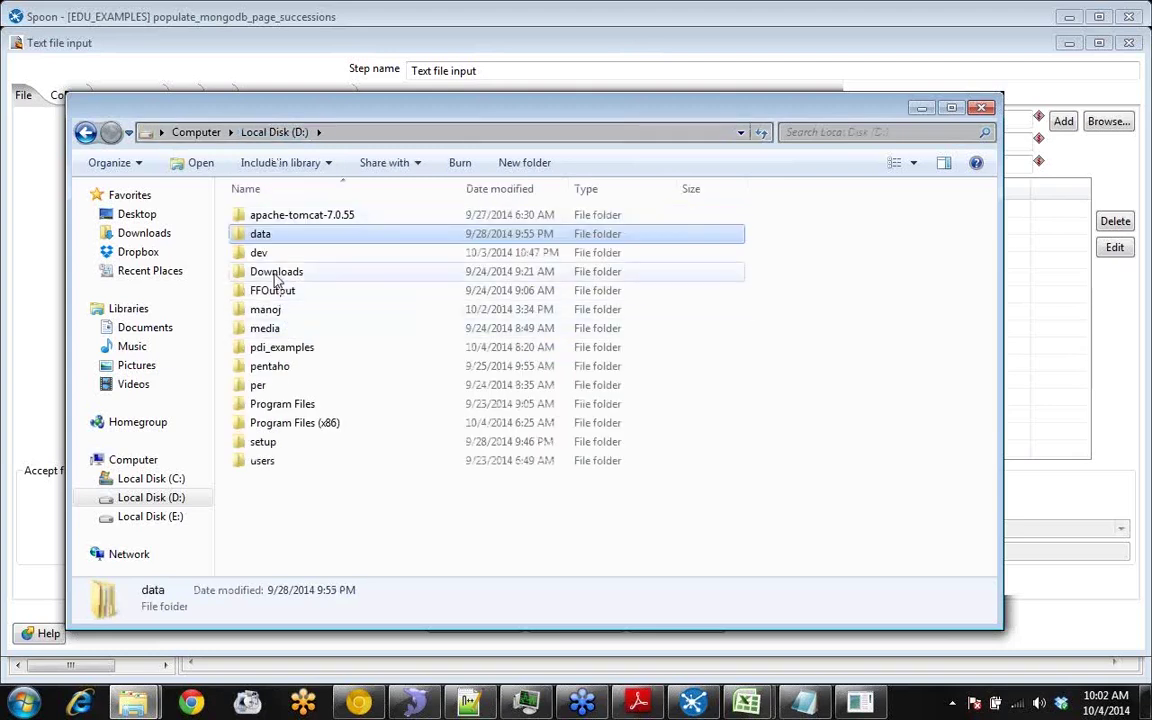
Return to D:\dev\mongodb-win32-x86_64-2008plus-2.6.4\bin and select mongod.exe.
double_click(274, 256)
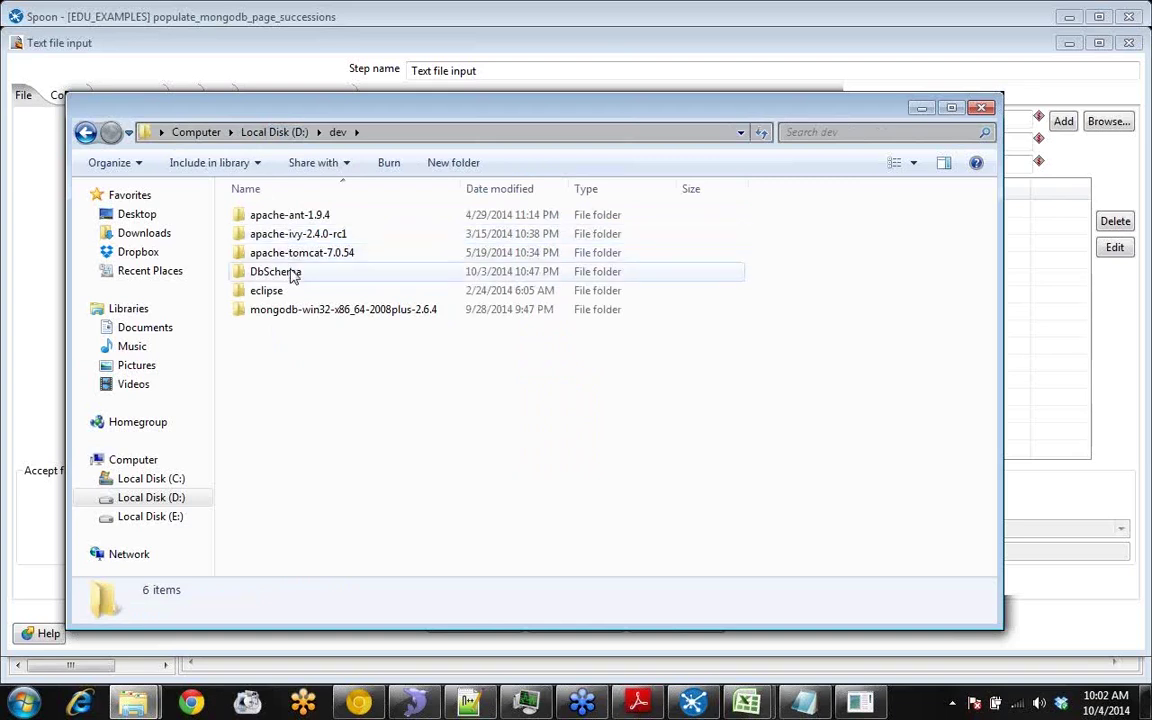
double_click(293, 311)
double_click(262, 214)
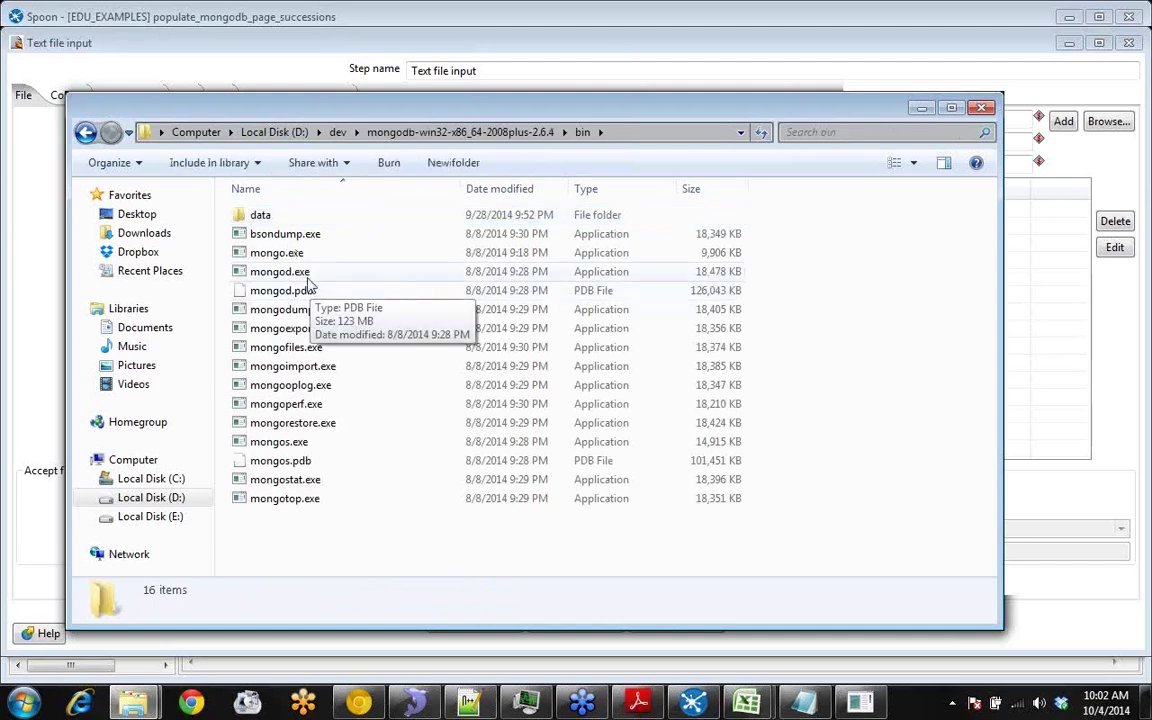
left_click(300, 271)
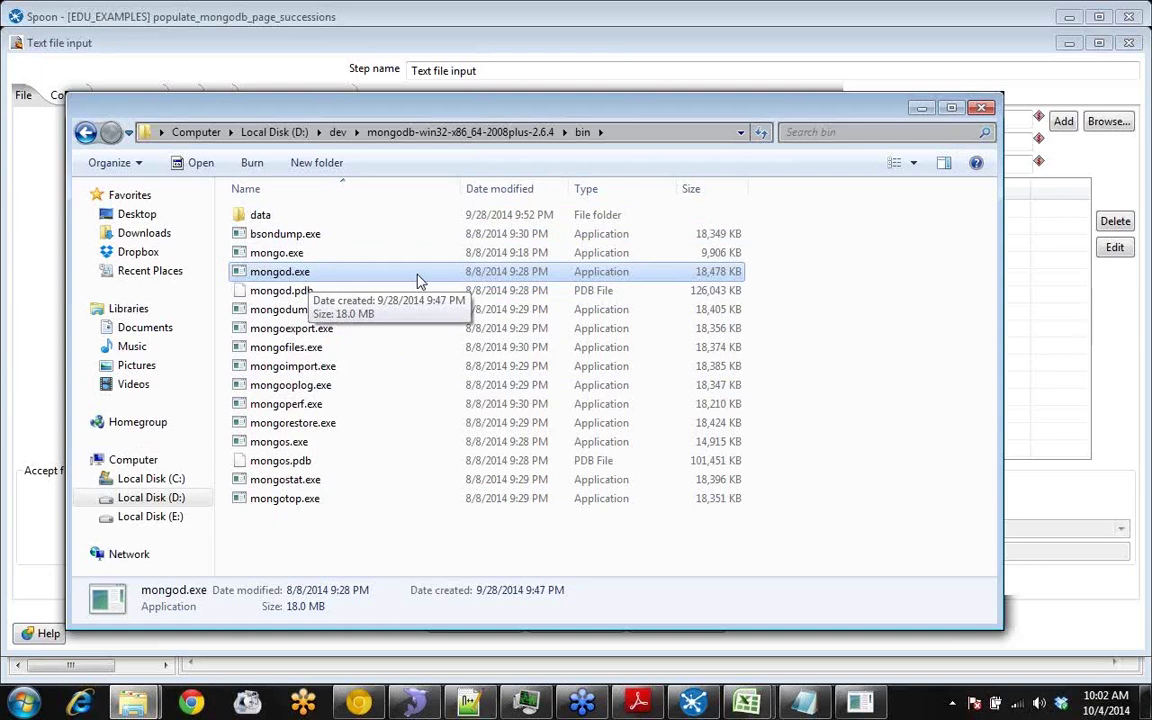
key("alt+Tab")
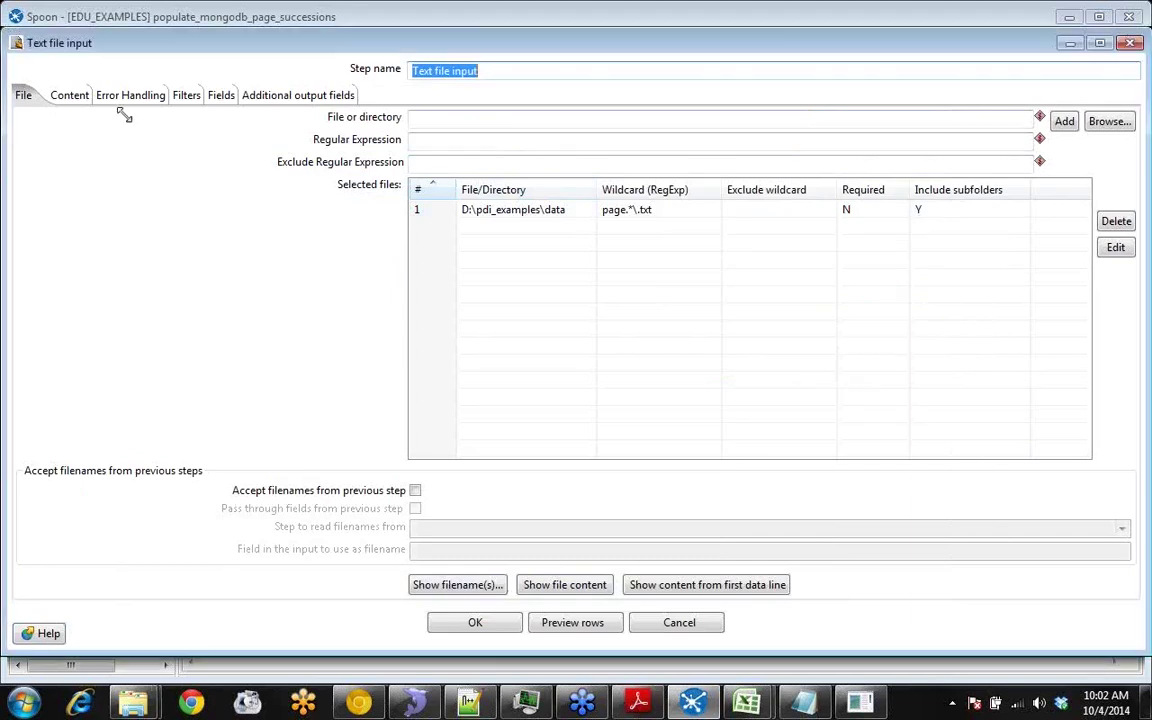
View page_successions.txt in Notepad, then move the Text file input dialog up and left.
key("super+Down")
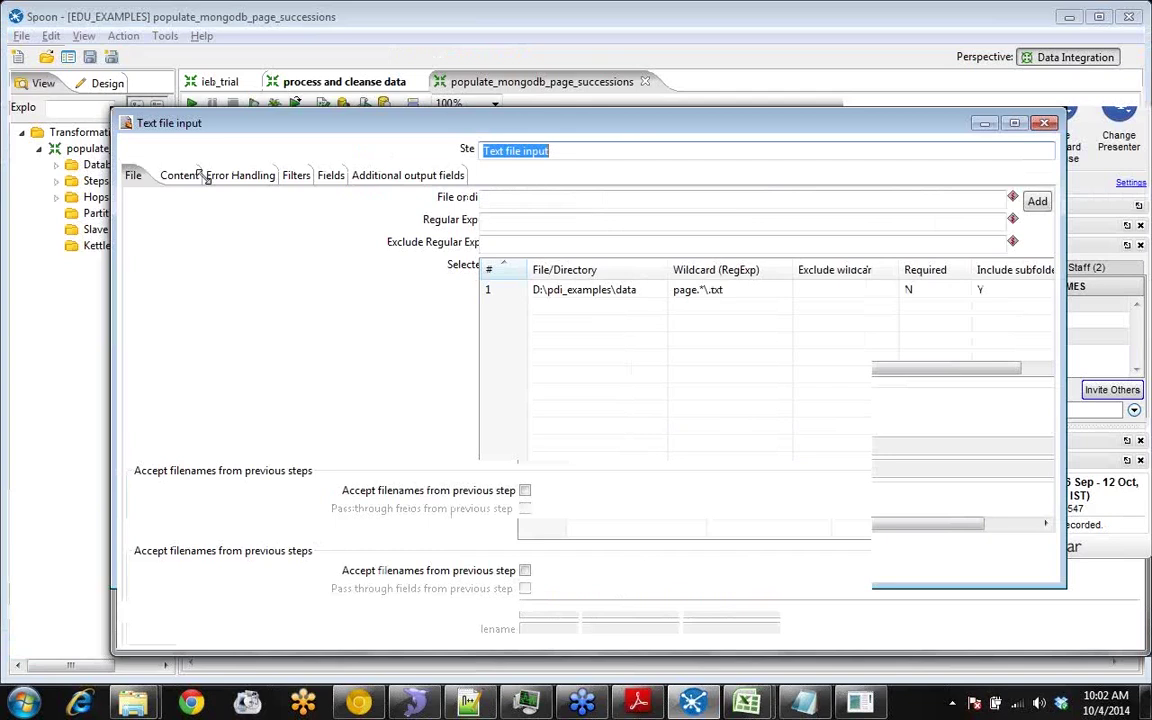
key("alt+Tab")
key("alt+Tab")
key("alt+Tab")
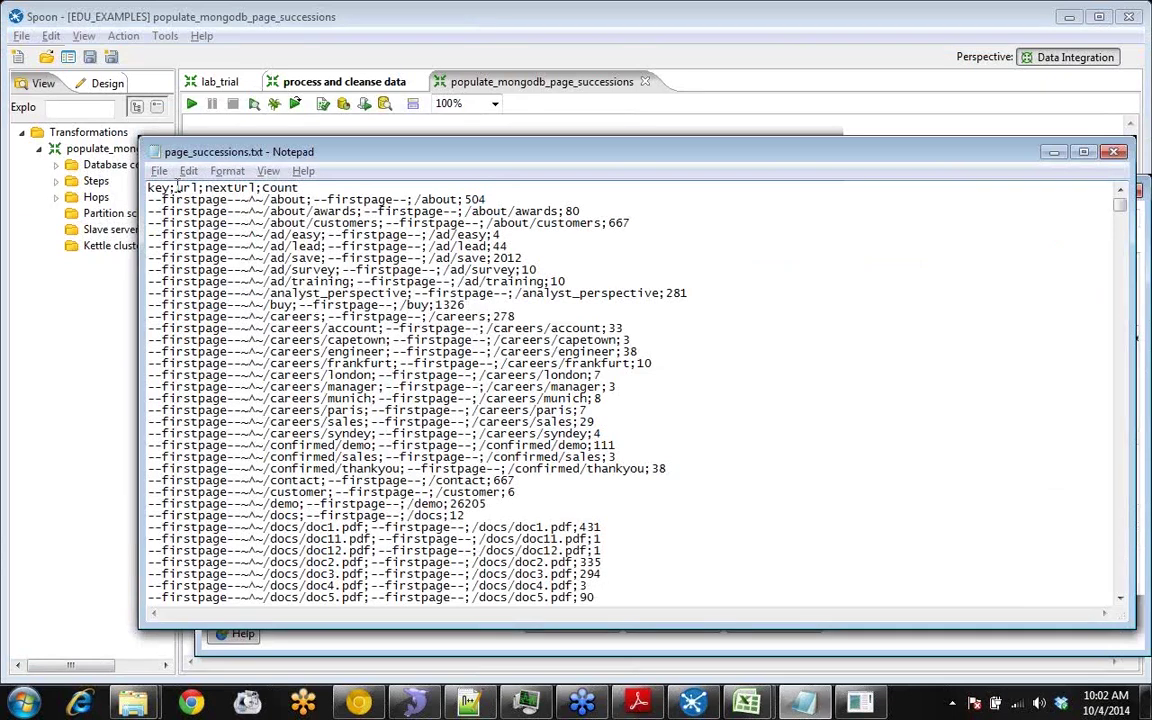
key("alt+Tab")
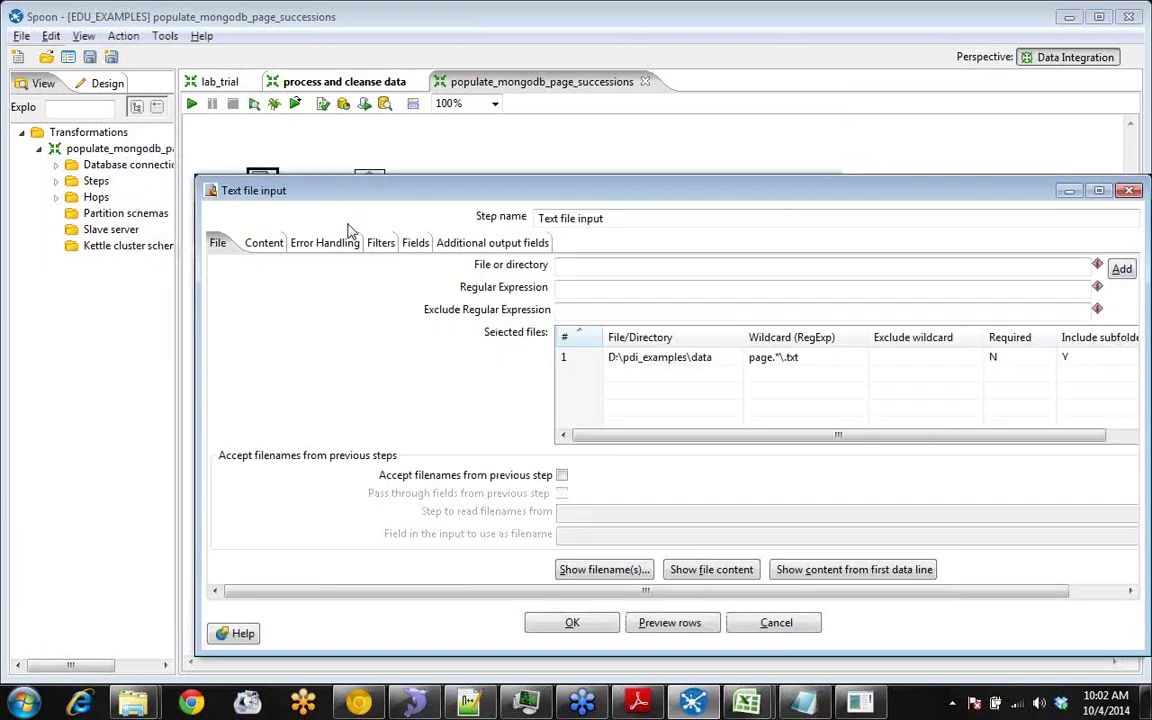
left_click(356, 193)
left_click_drag(356, 193, 239, 107)
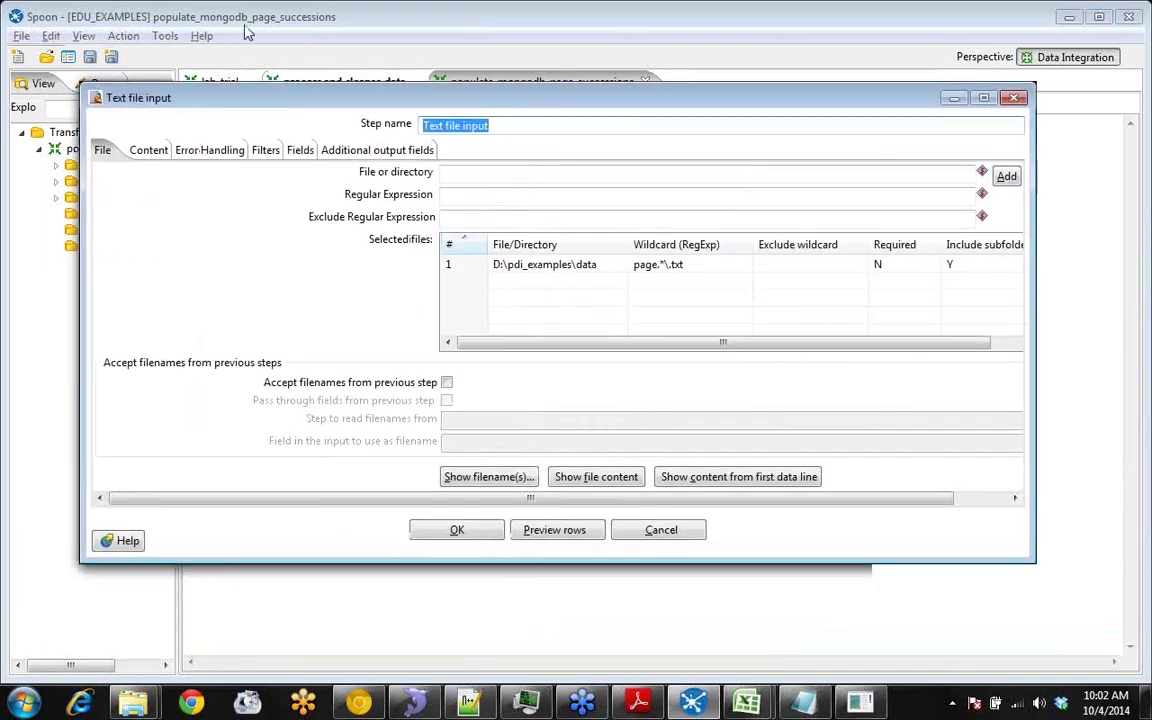
Review the Content settings: the ; separator, enclosure character and number of header lines.
left_click(148, 154)
left_click(102, 150)
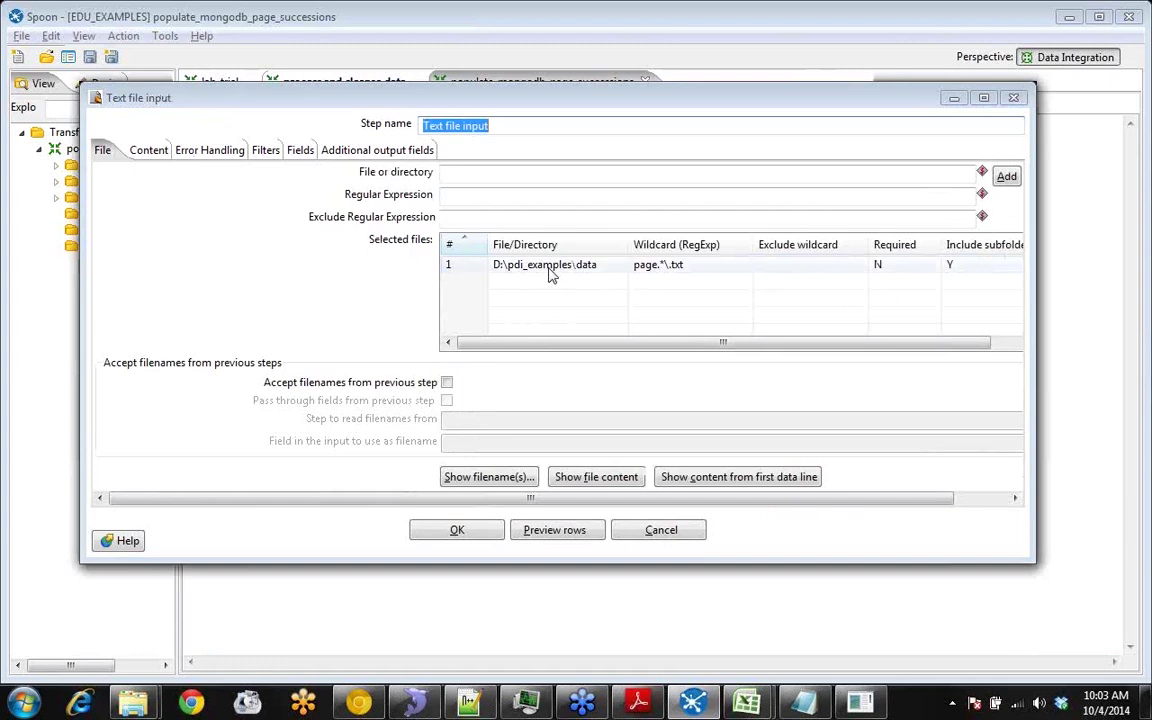
left_click(141, 152)
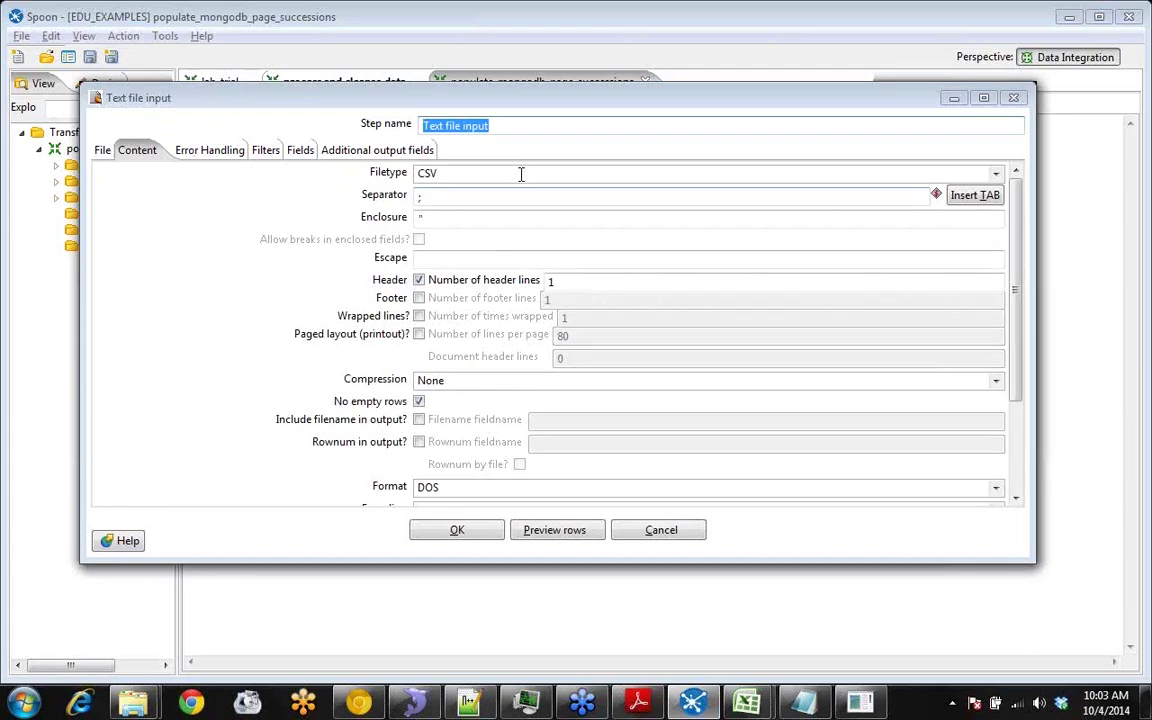
left_click(422, 196)
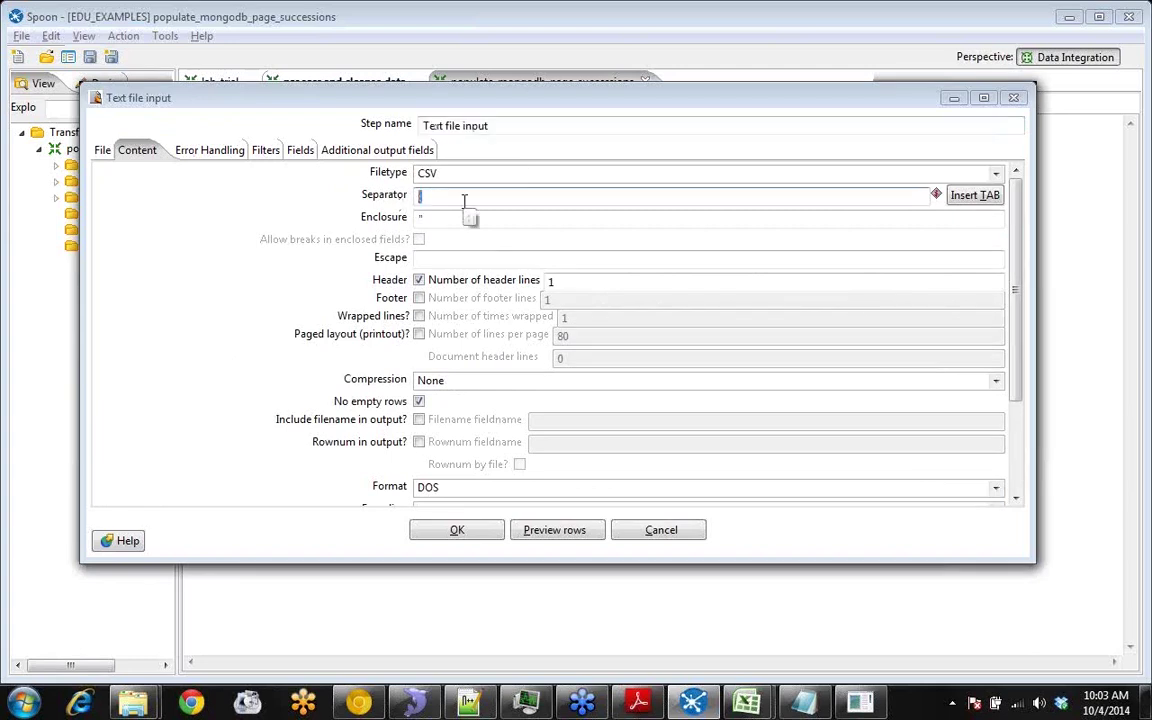
left_click(440, 217)
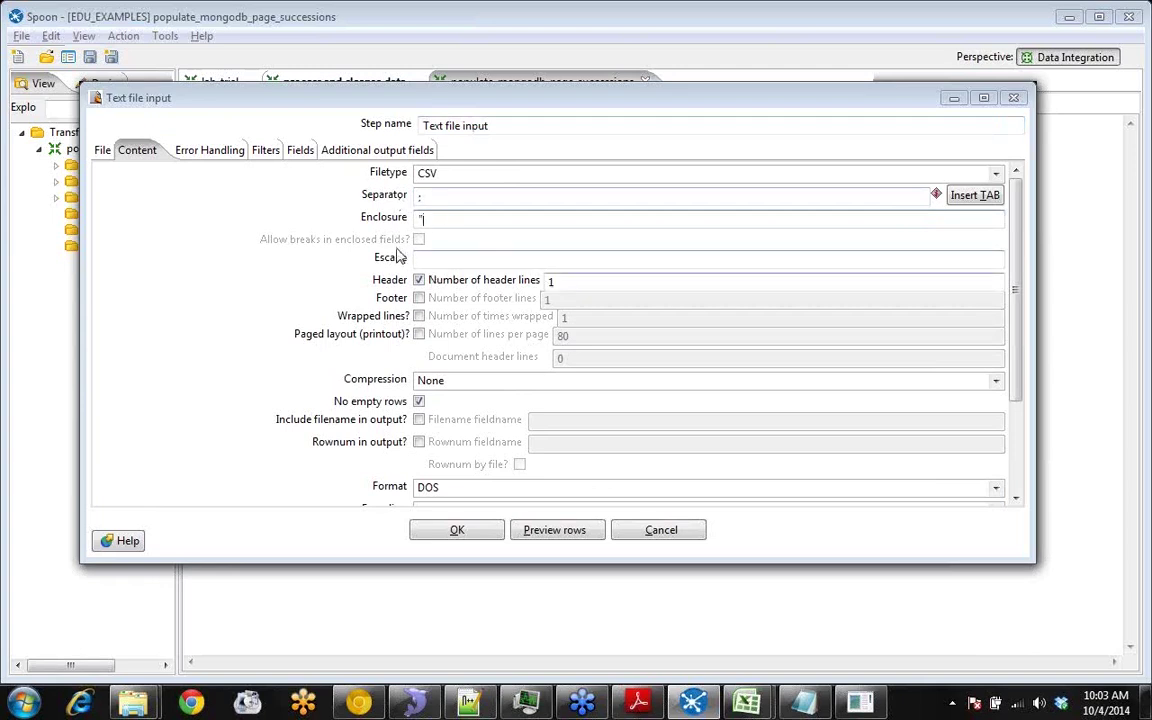
left_click(578, 280)
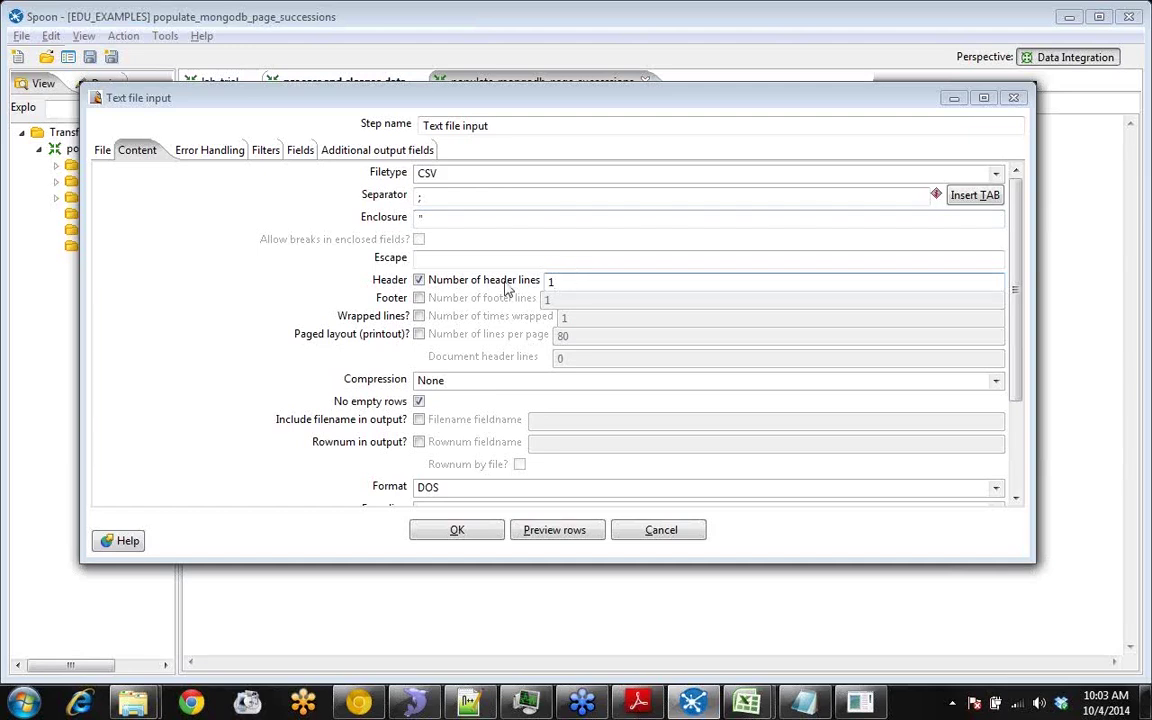
Show the Error Handling tab, where errors are not ignored and no error files are used.
left_click(195, 154)
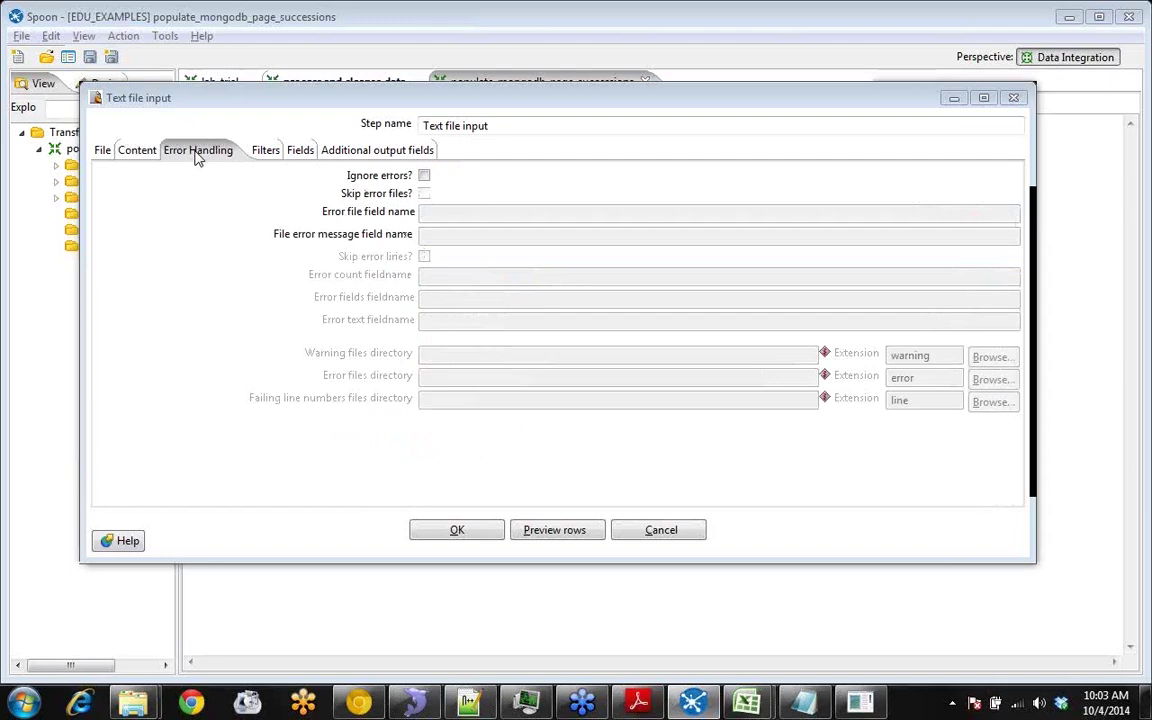
key("alt+Tab")
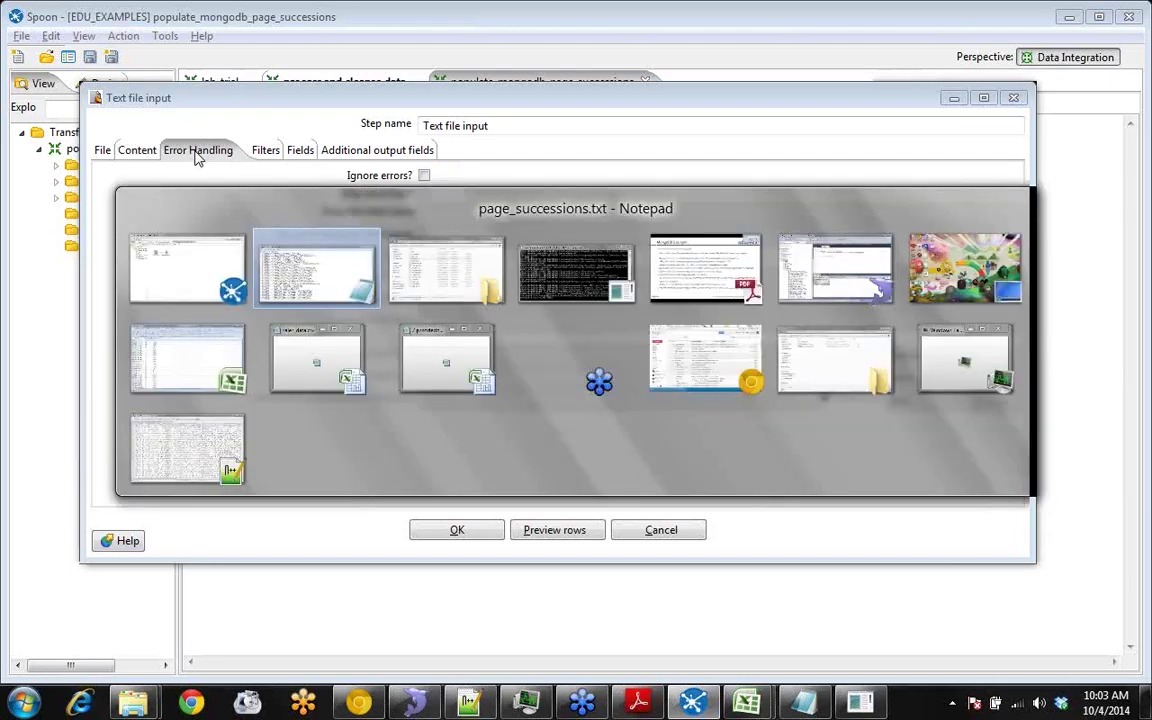
key("alt+Tab")
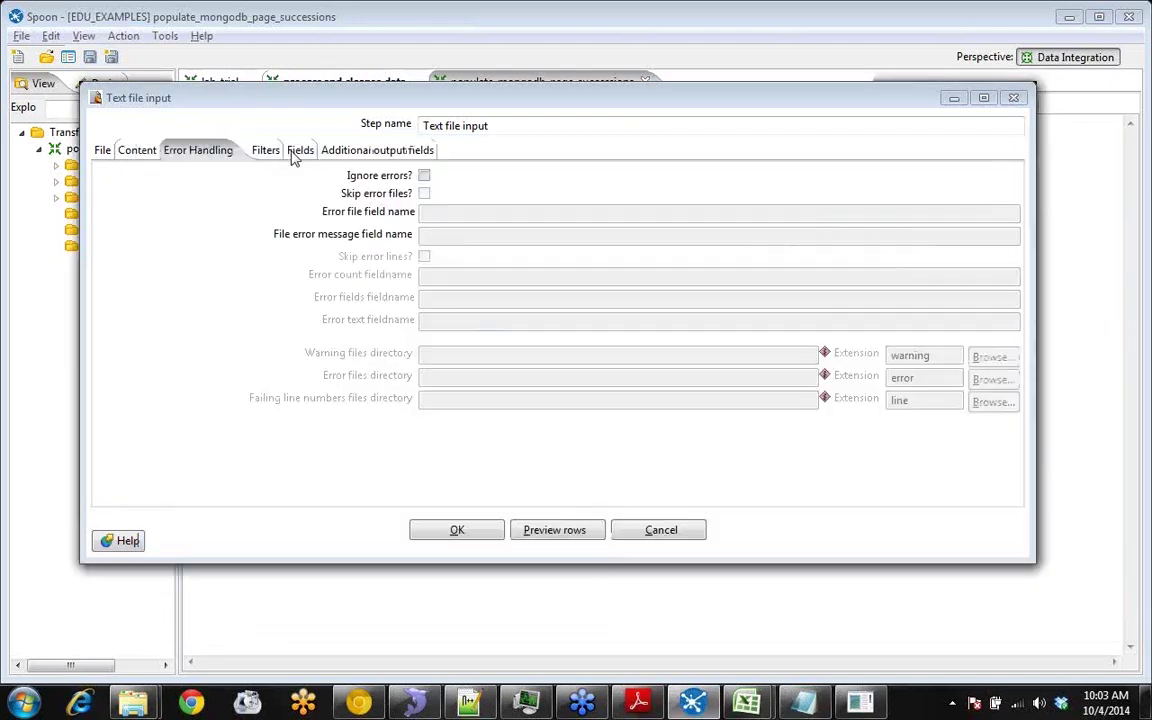
Delete the four existing field definitions on the Fields tab.
left_click(288, 150)
left_click(586, 490)
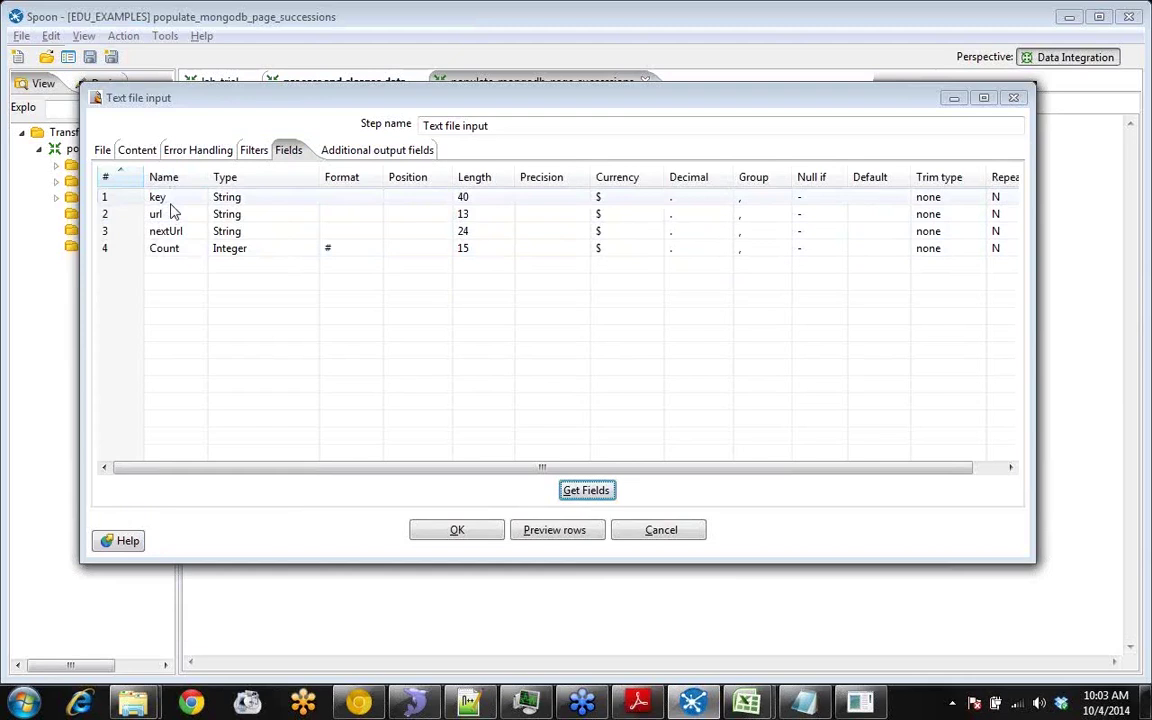
left_click(134, 198)
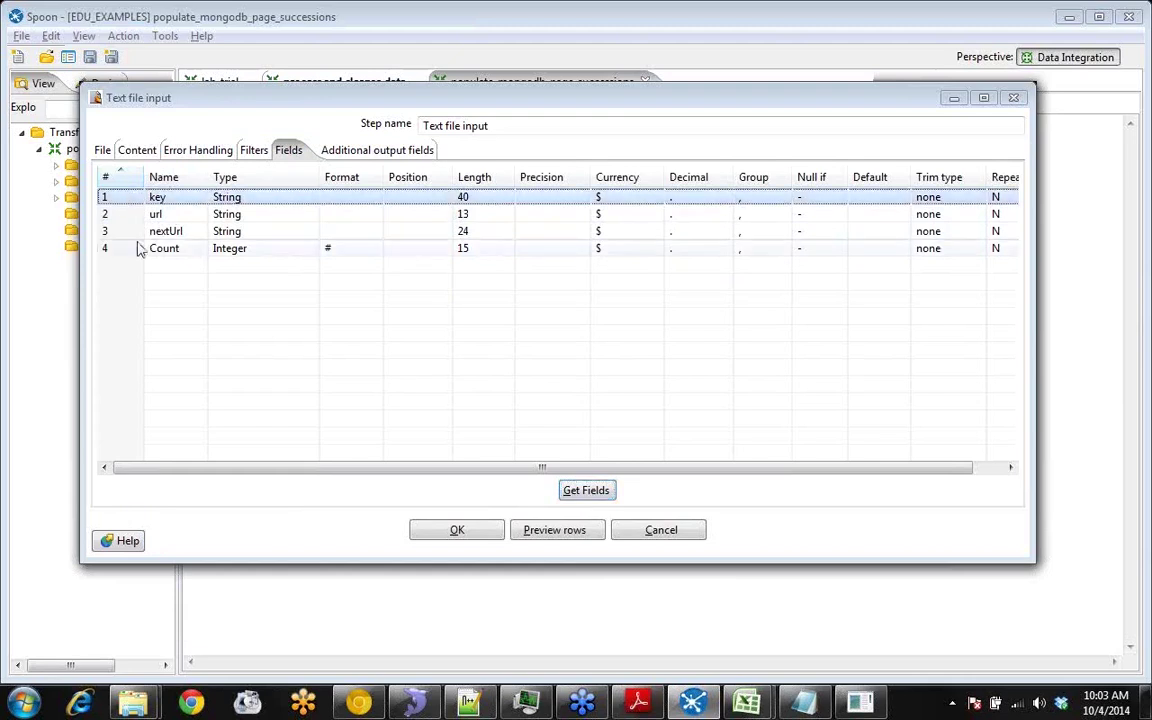
left_click(136, 248, "shift")
key("Delete")
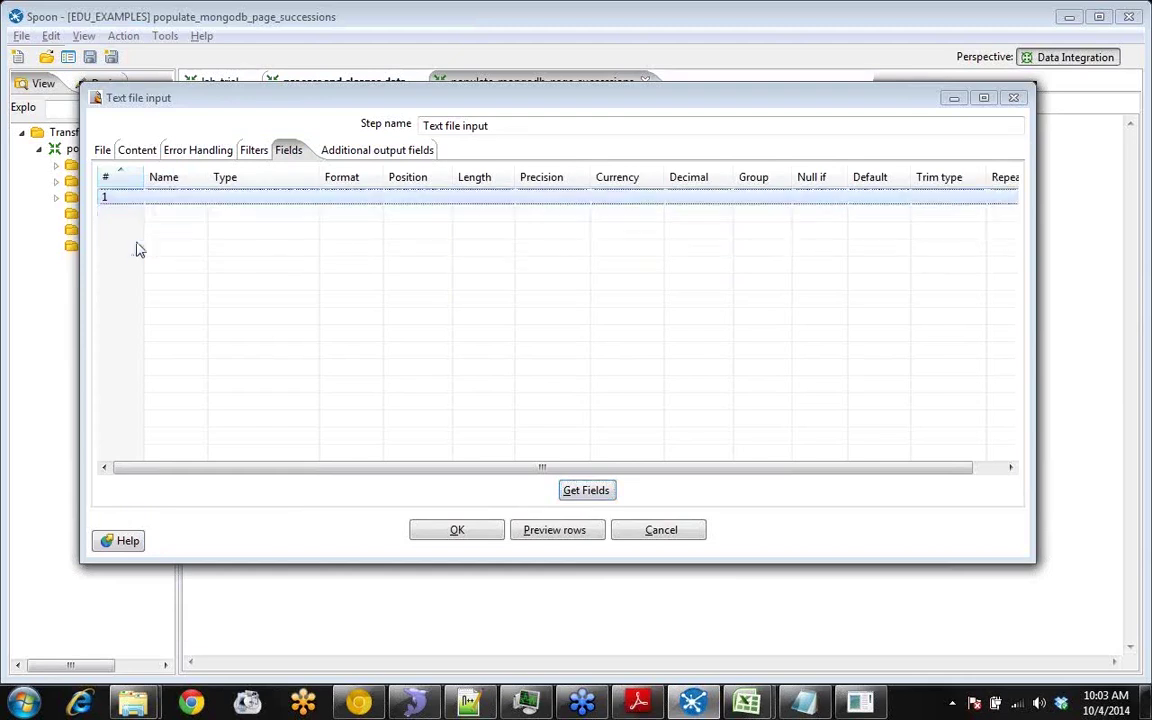
Re-detect the key, url, nextUrl and Count fields from 100 sample lines, then cancel.
left_click(573, 489)
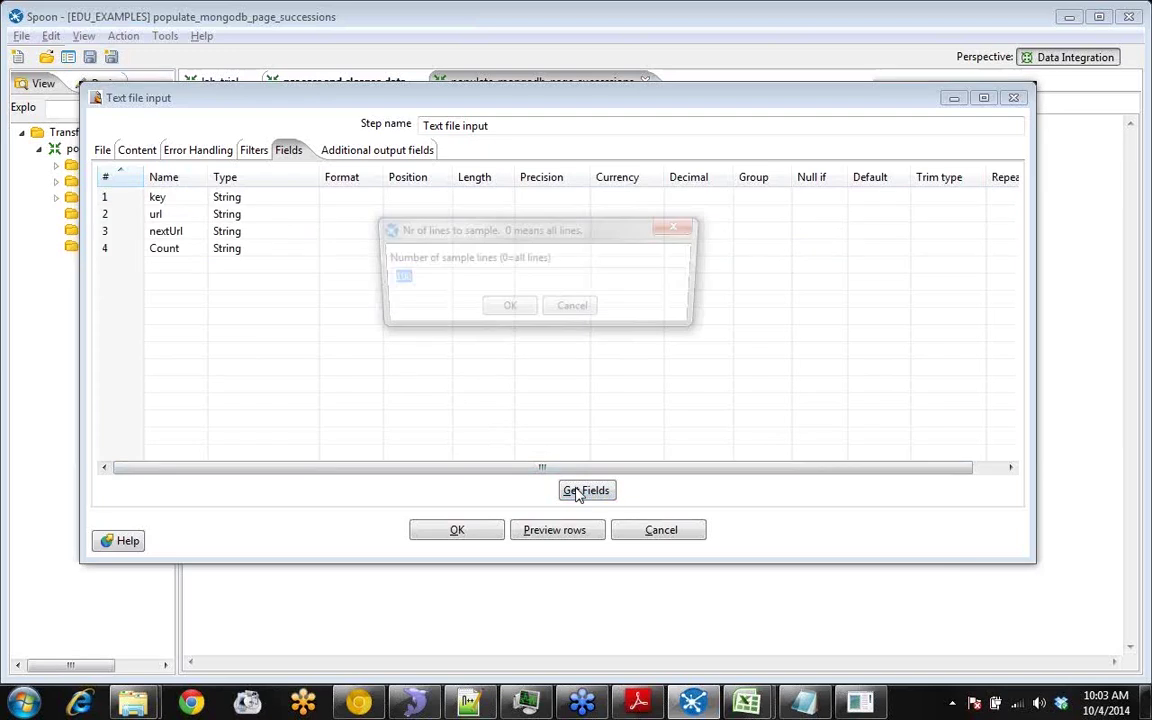
left_click(505, 310)
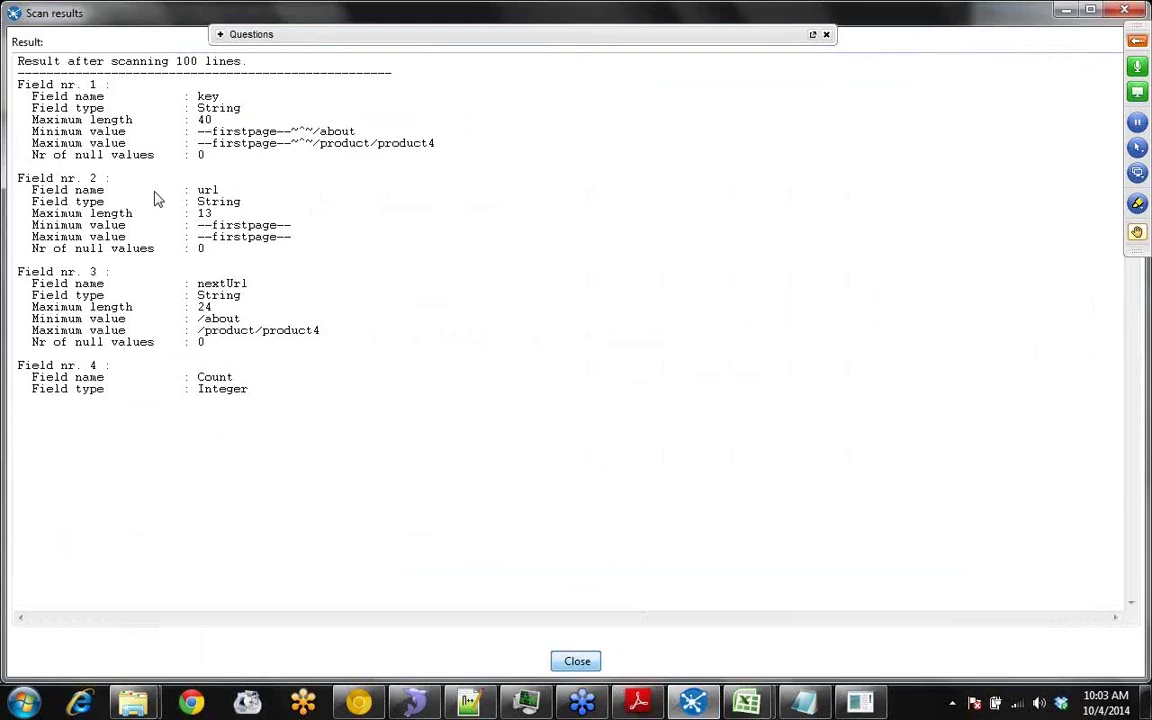
key("Return")
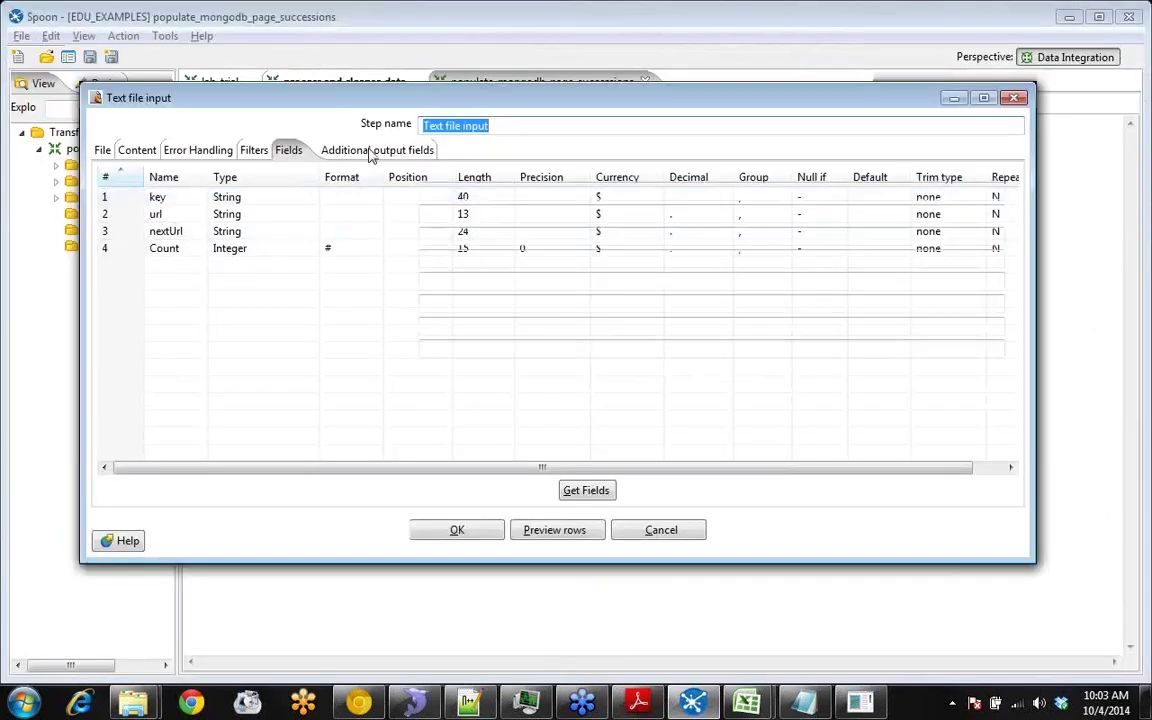
left_click(368, 150)
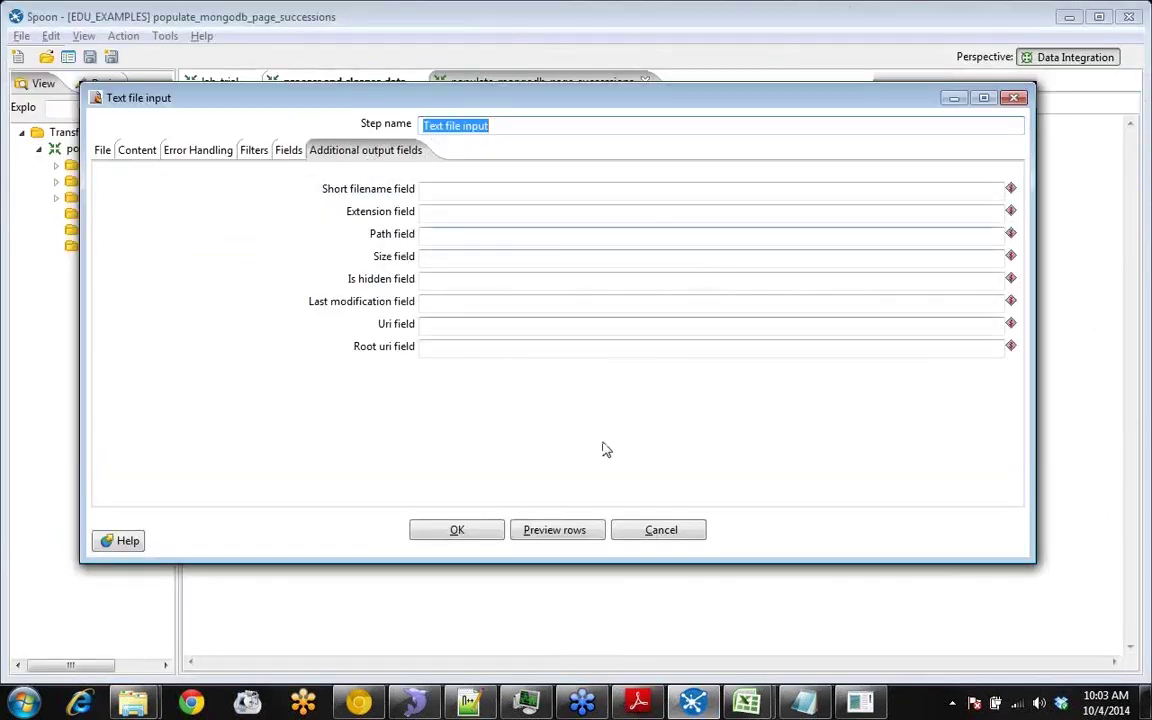
left_click(658, 532)
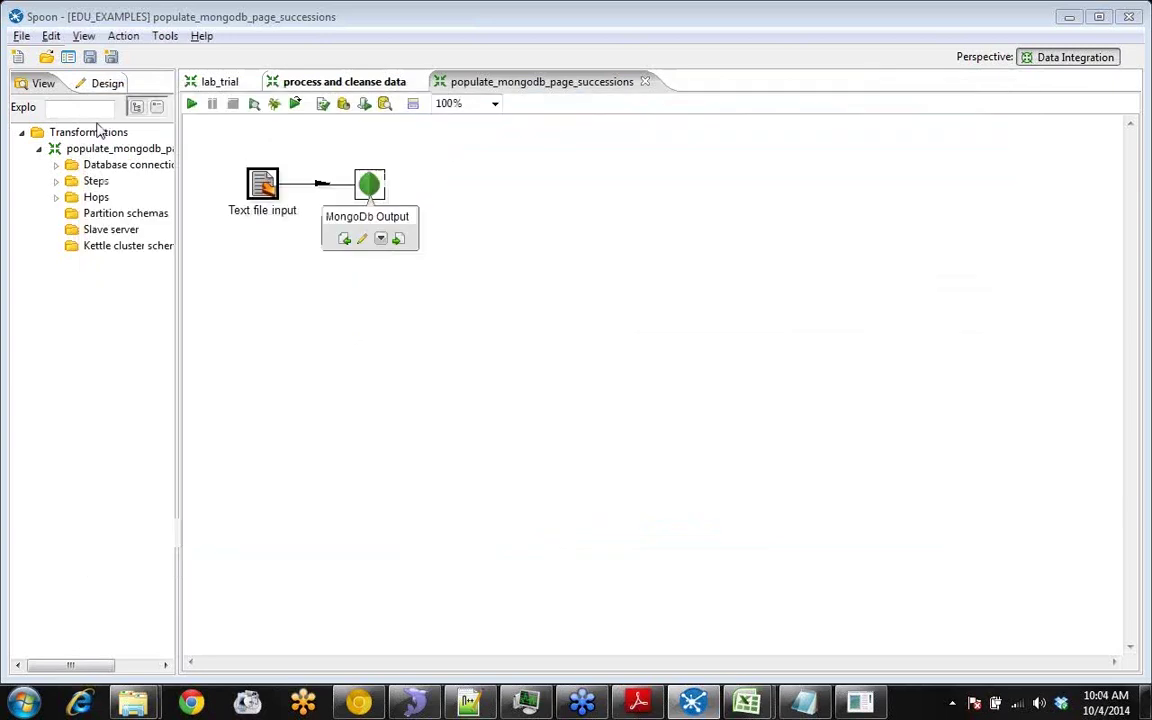
Drop a MongoDB Output step from Big Data onto the lab_trial canvas and open its settings.
left_click(88, 88)
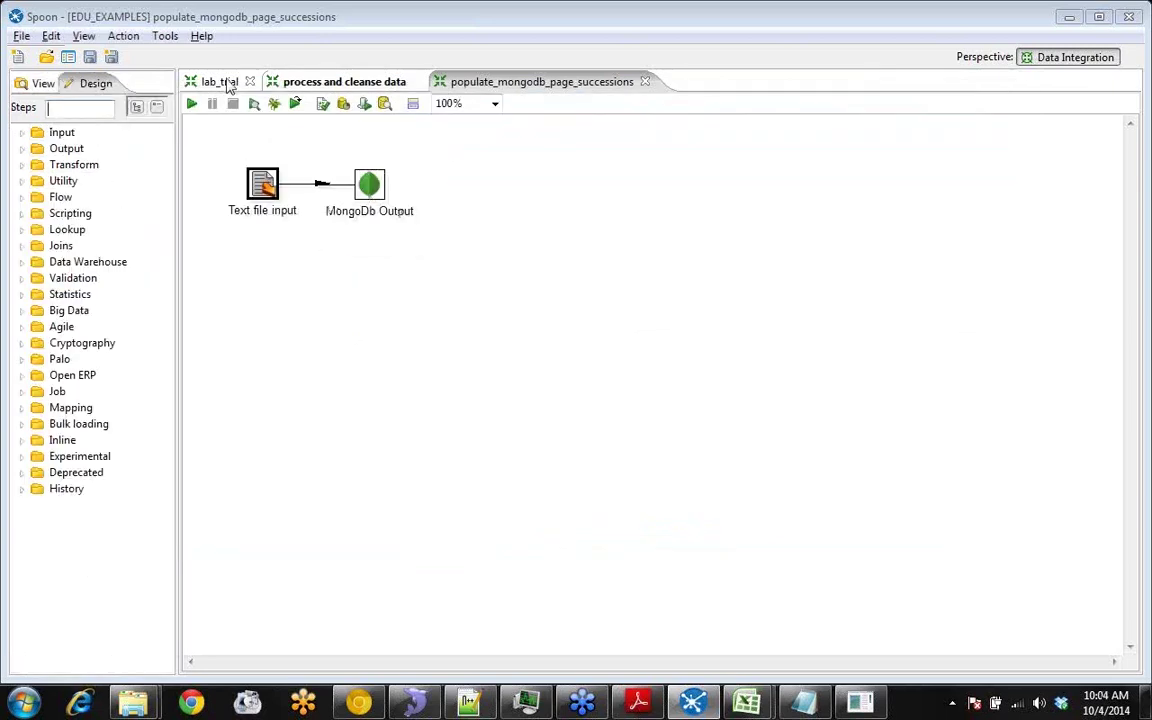
left_click(217, 82)
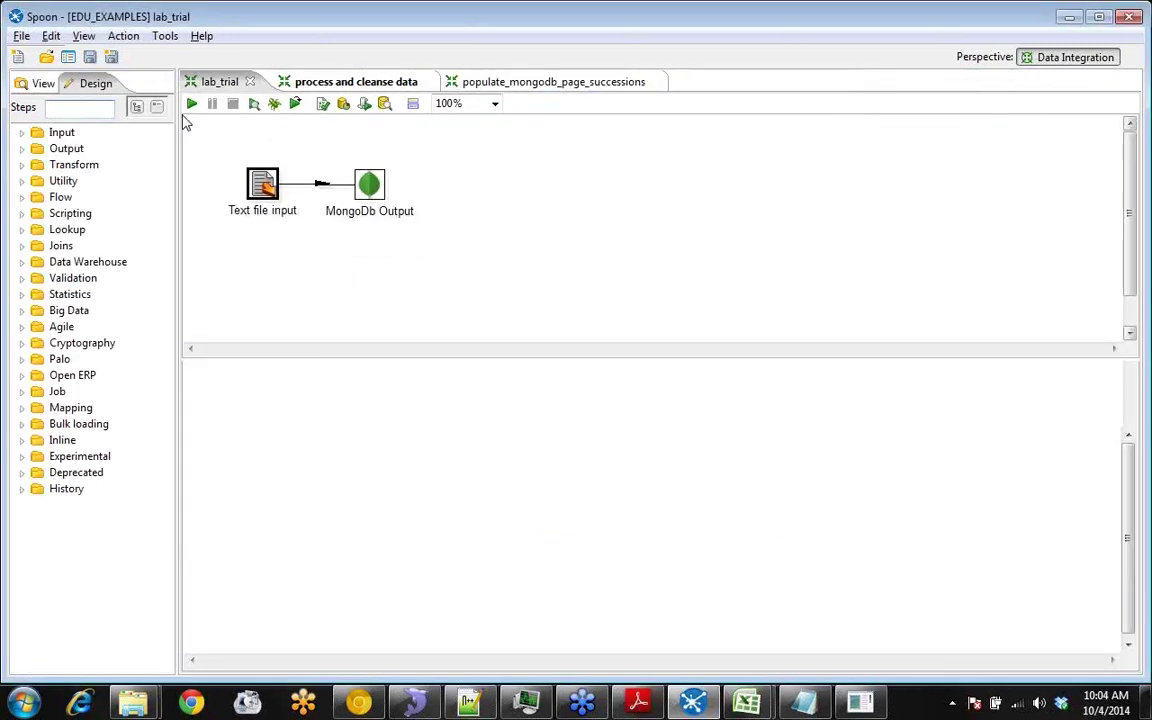
left_click(88, 108)
type("mo")
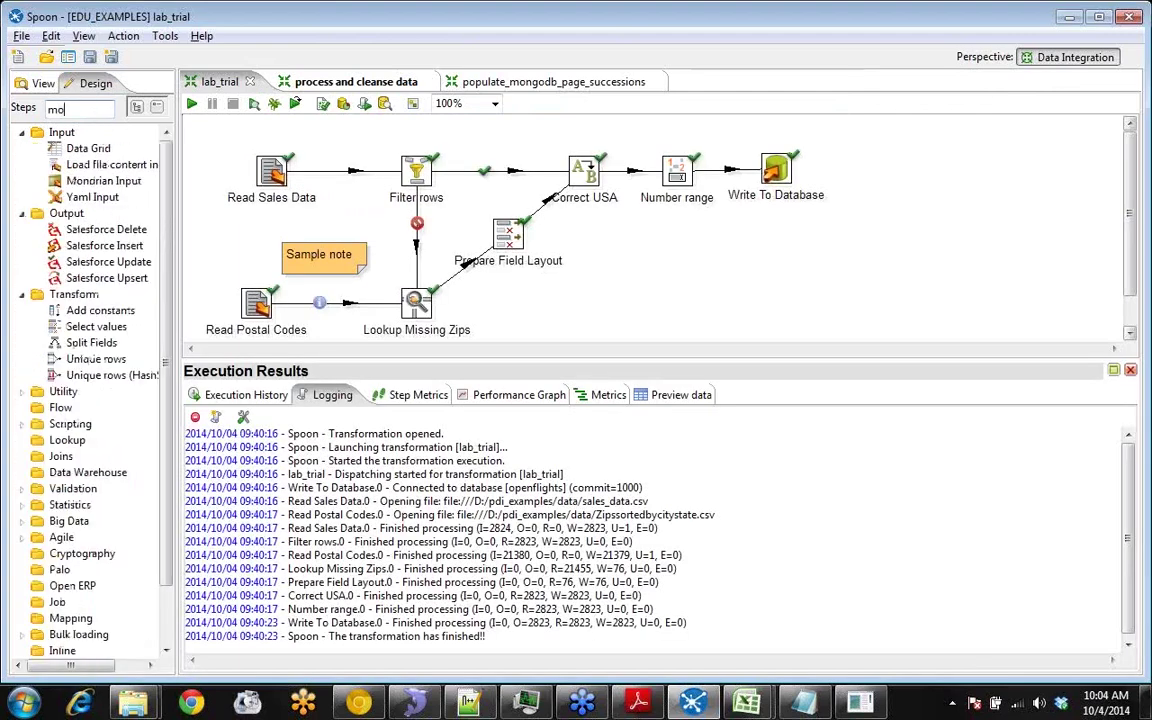
type("ngo")
key("BackSpace")
key("BackSpace")
key("BackSpace")
key("BackSpace")
key("BackSpace")
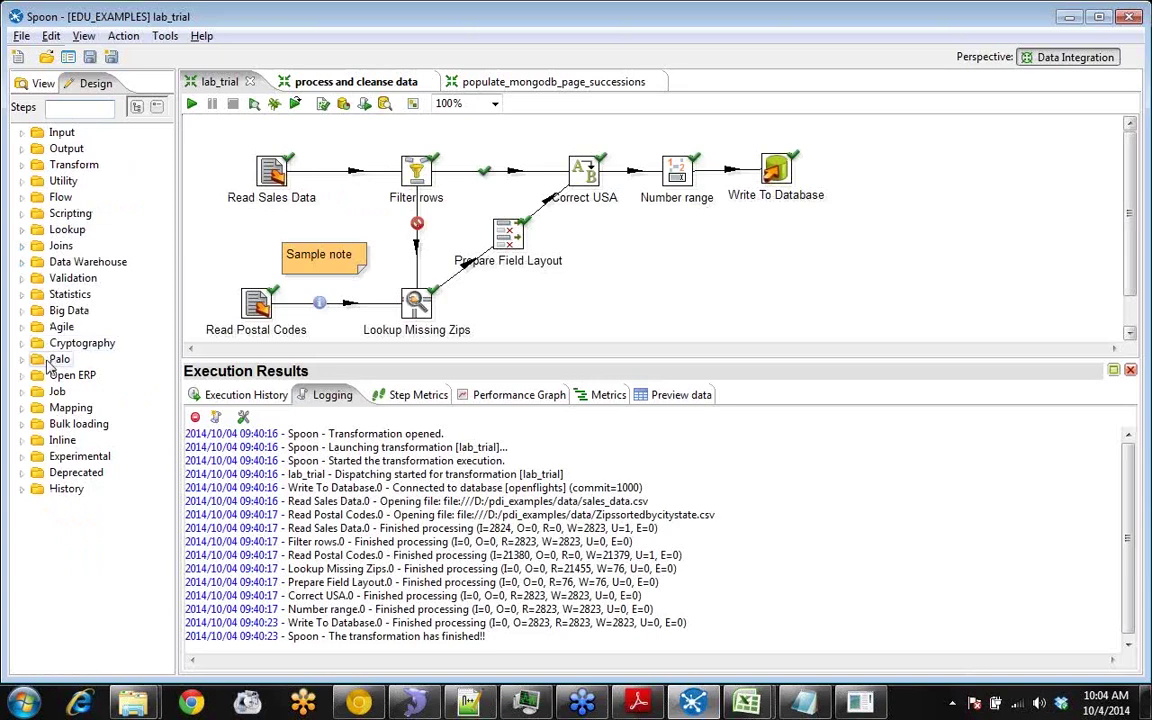
left_click(22, 311)
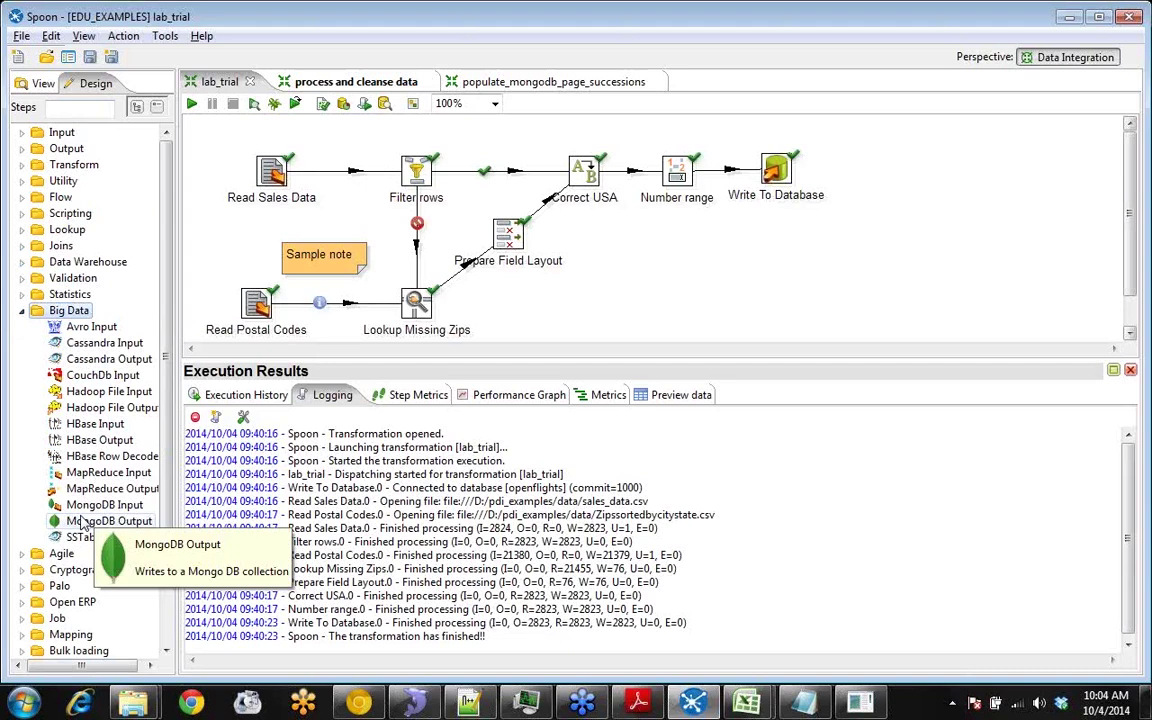
left_click_drag(82, 521, 741, 287)
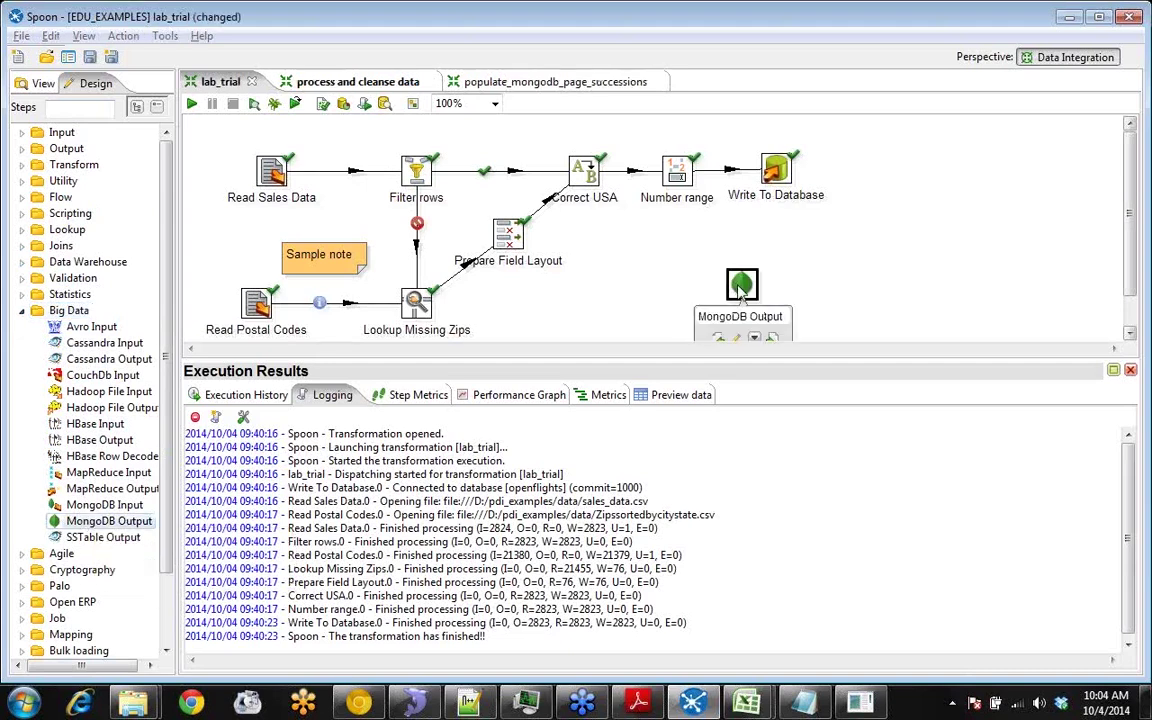
double_click(741, 287)
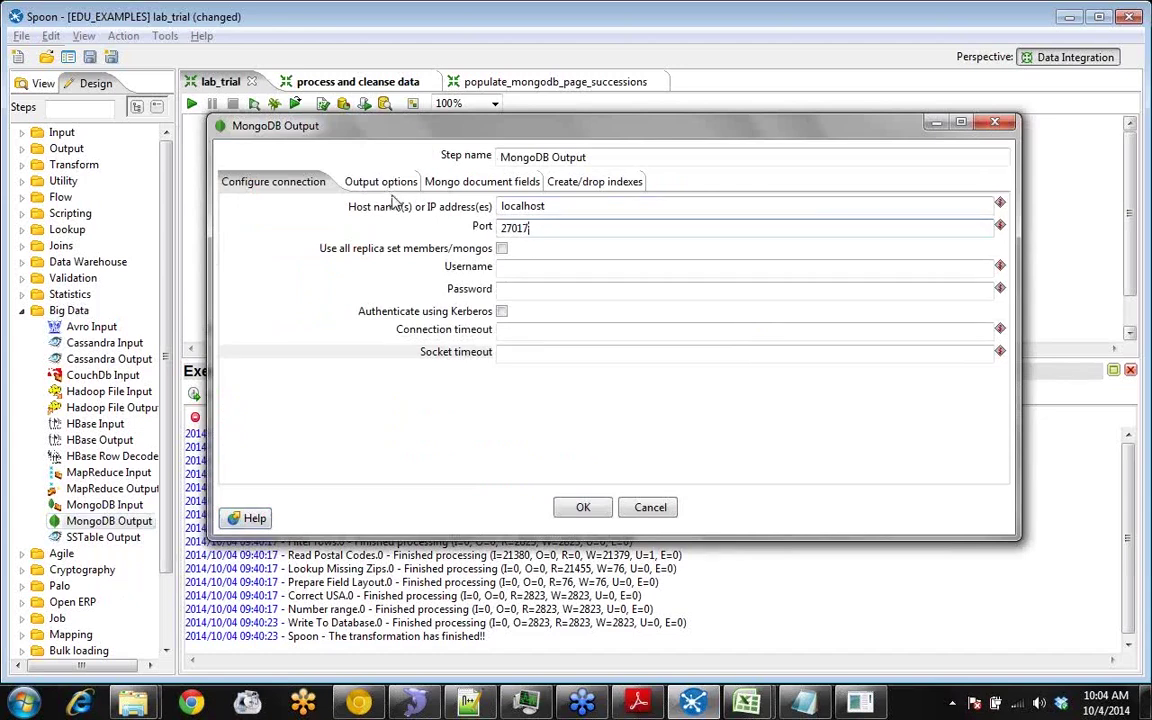
left_click(513, 268)
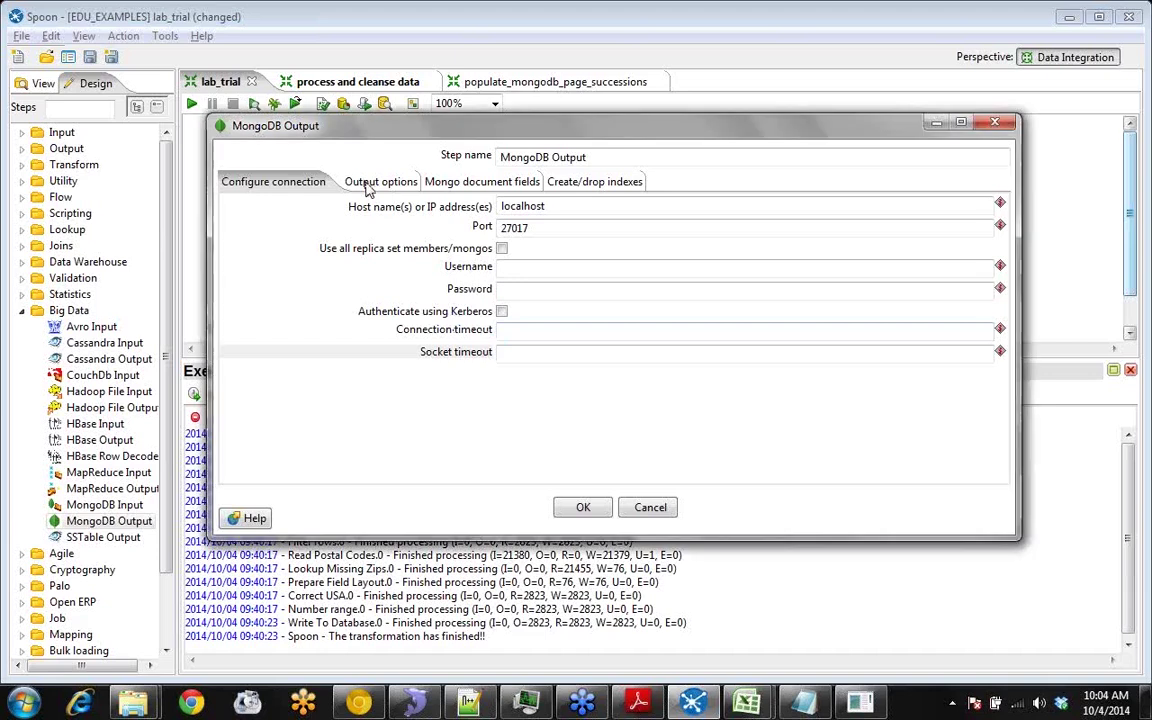
On Output options, use Get DBs to list the databases Demo, local and admin.
left_click(375, 183)
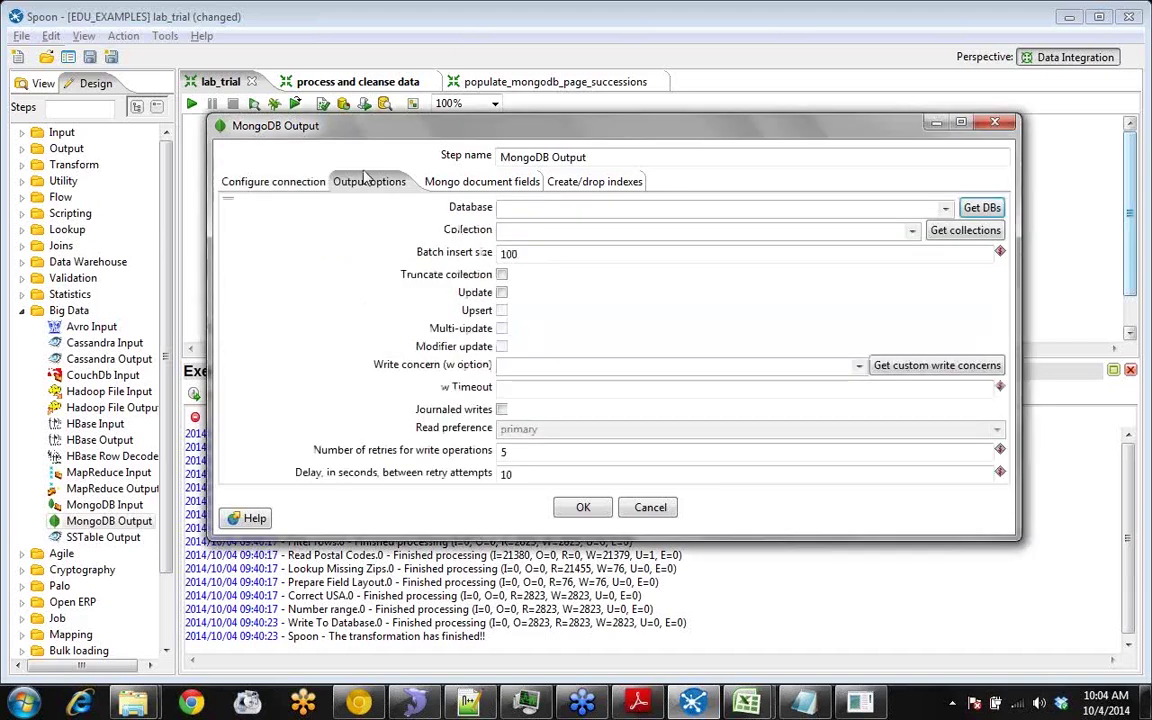
left_click(977, 210)
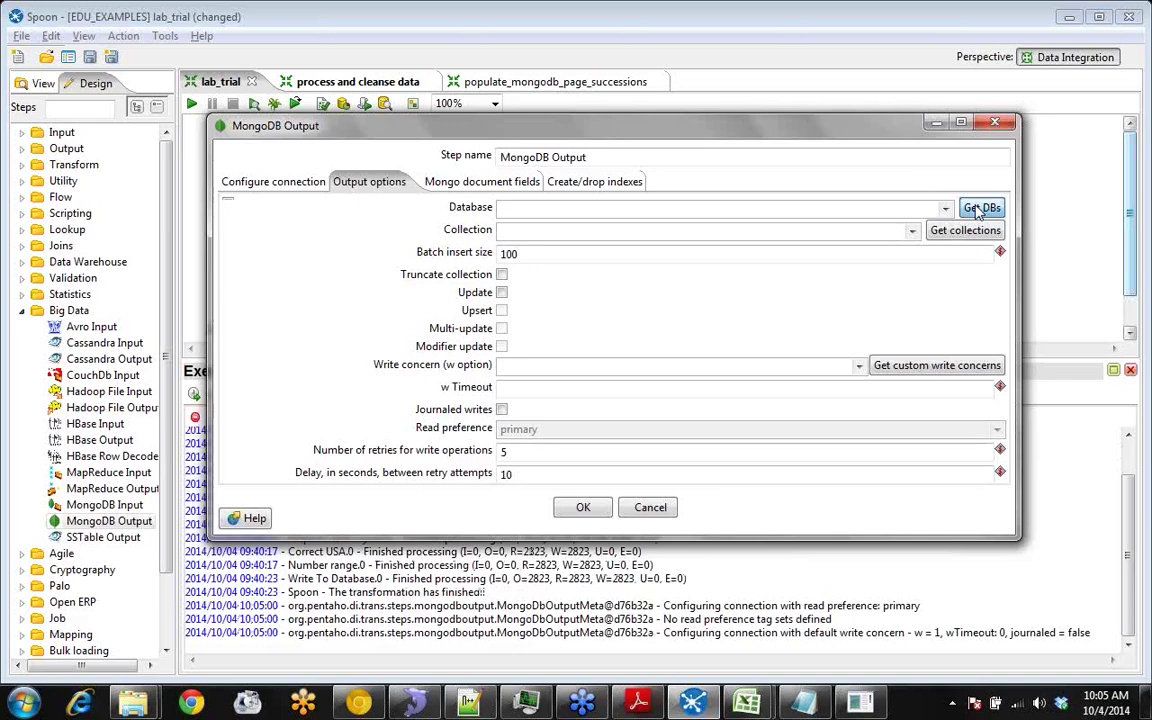
left_click(945, 208)
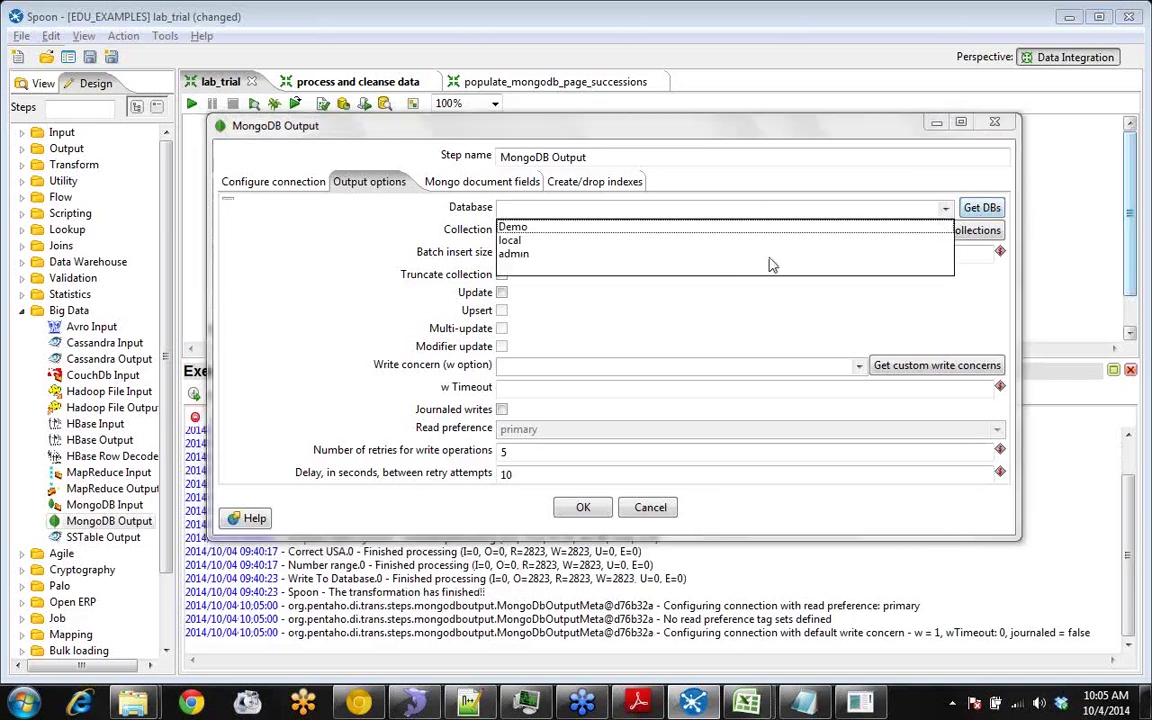
Launch MongoVUE 1.6.9 from a Start menu search for 'mong'.
left_click(660, 157)
key("super")
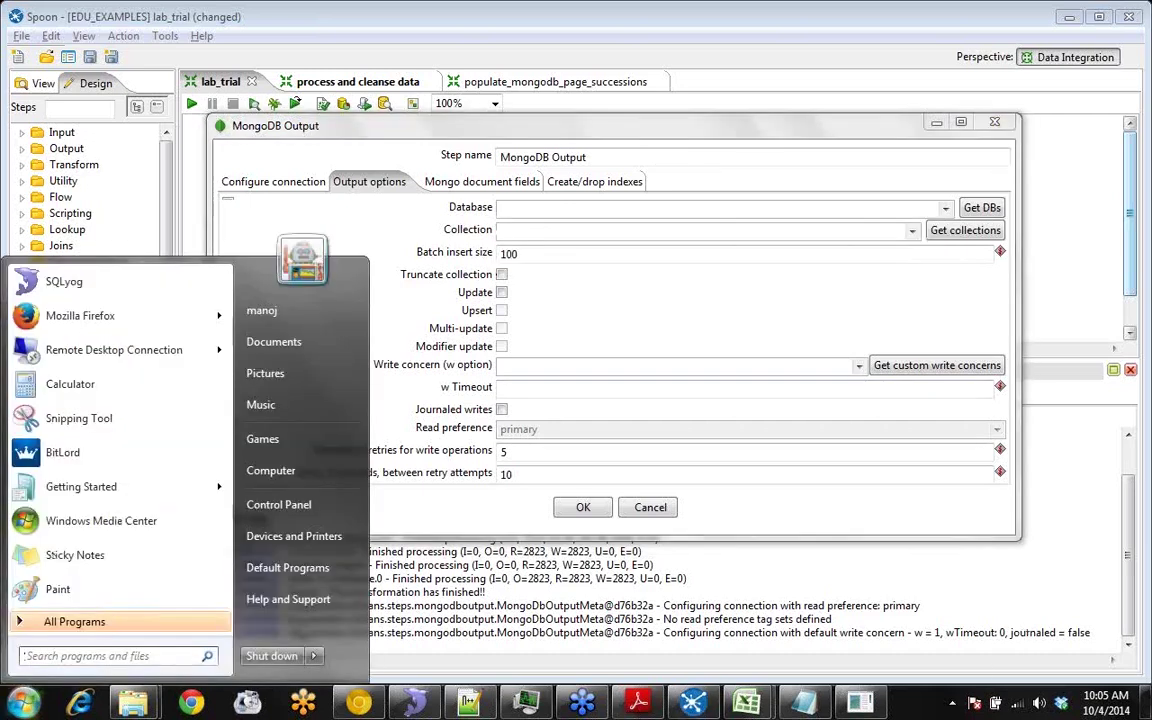
type("mon")
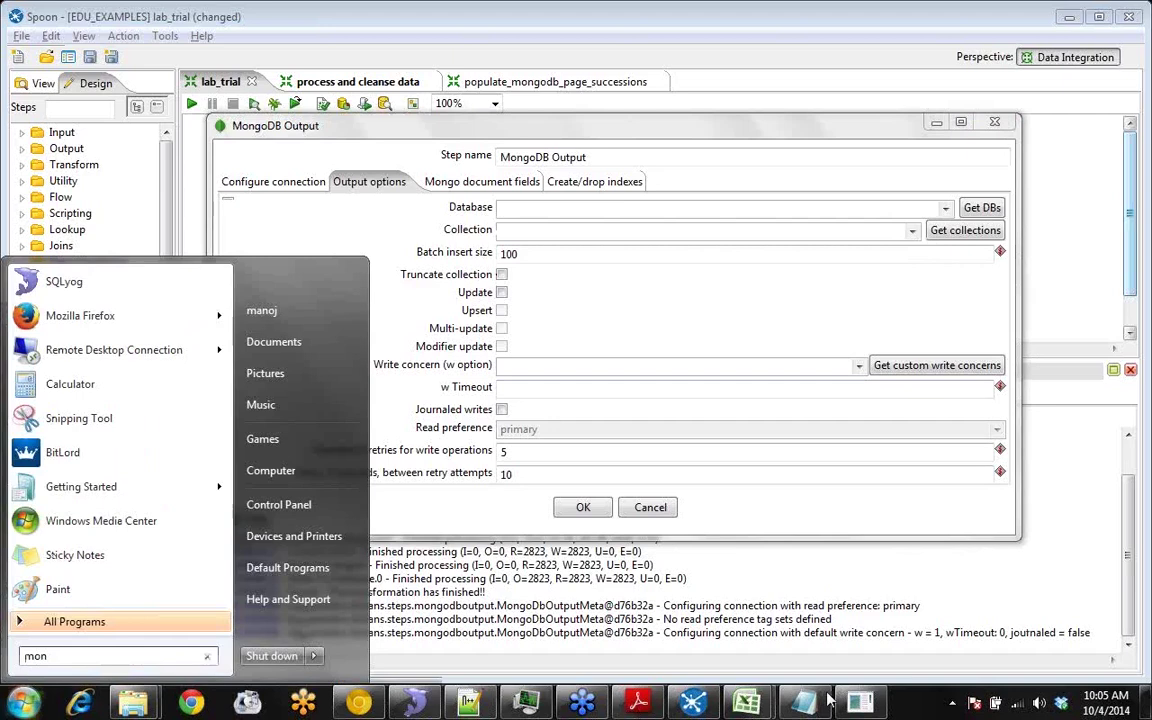
type("g")
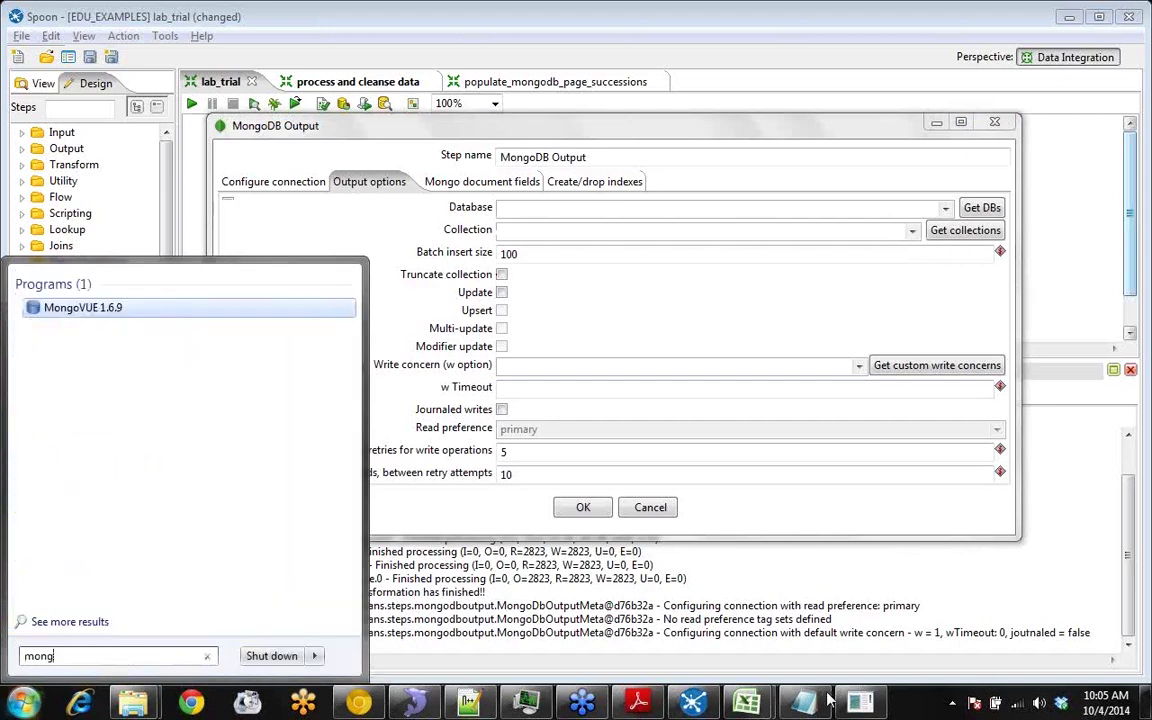
key("Escape")
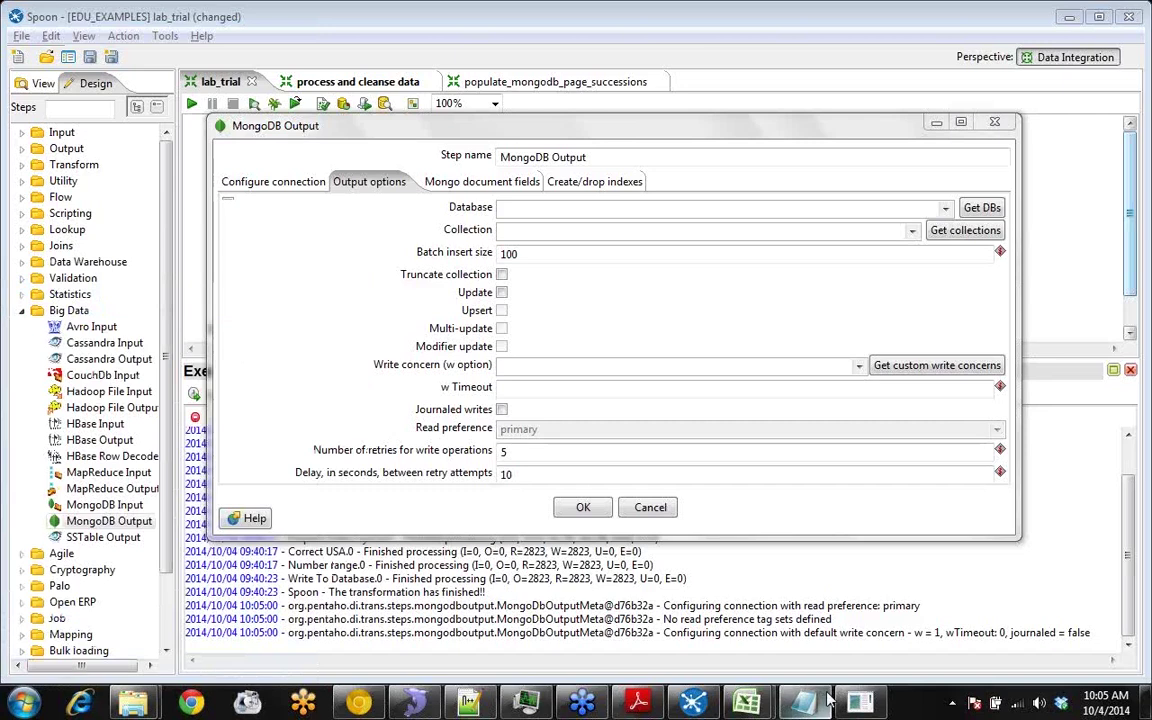
mouse_move(805, 702)
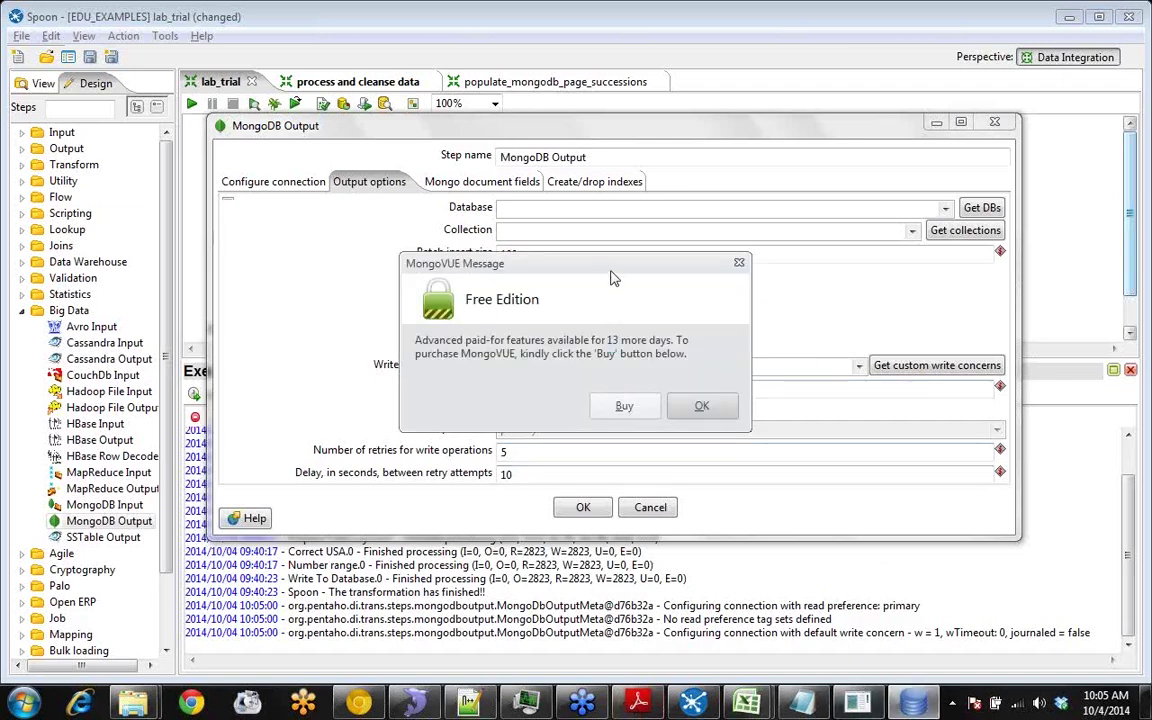
Dismiss the Free Edition notice and delete the saved demo connection.
left_click_drag(612, 268, 613, 190)
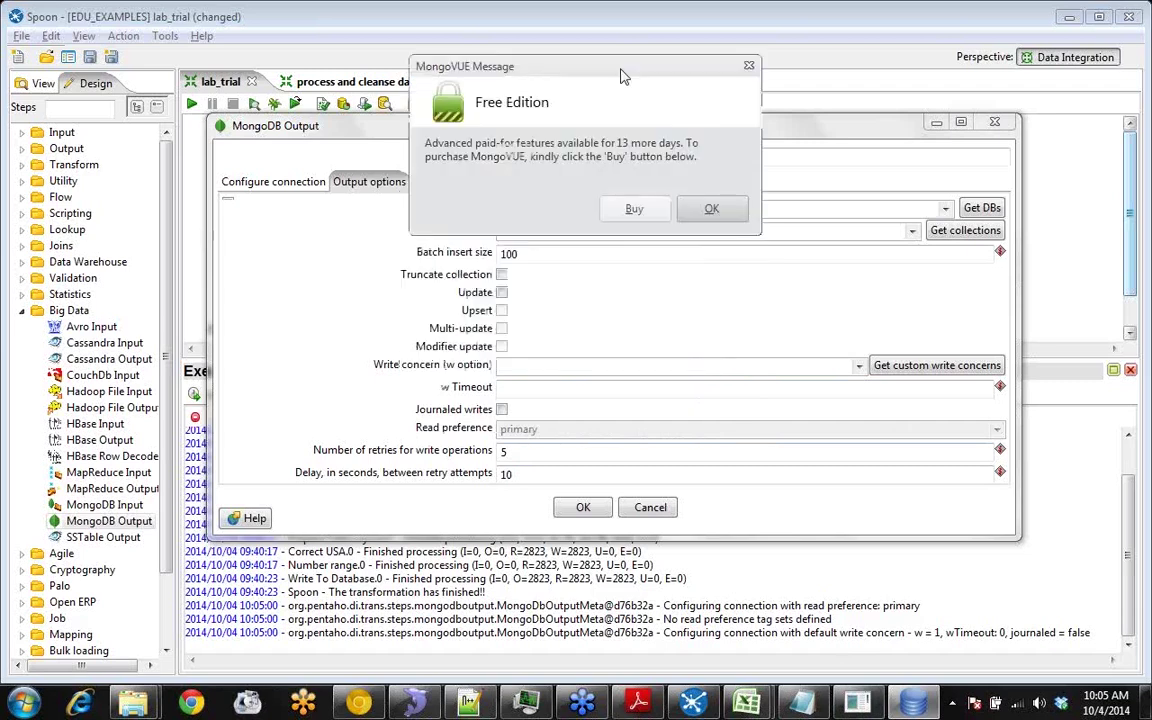
left_click(705, 209)
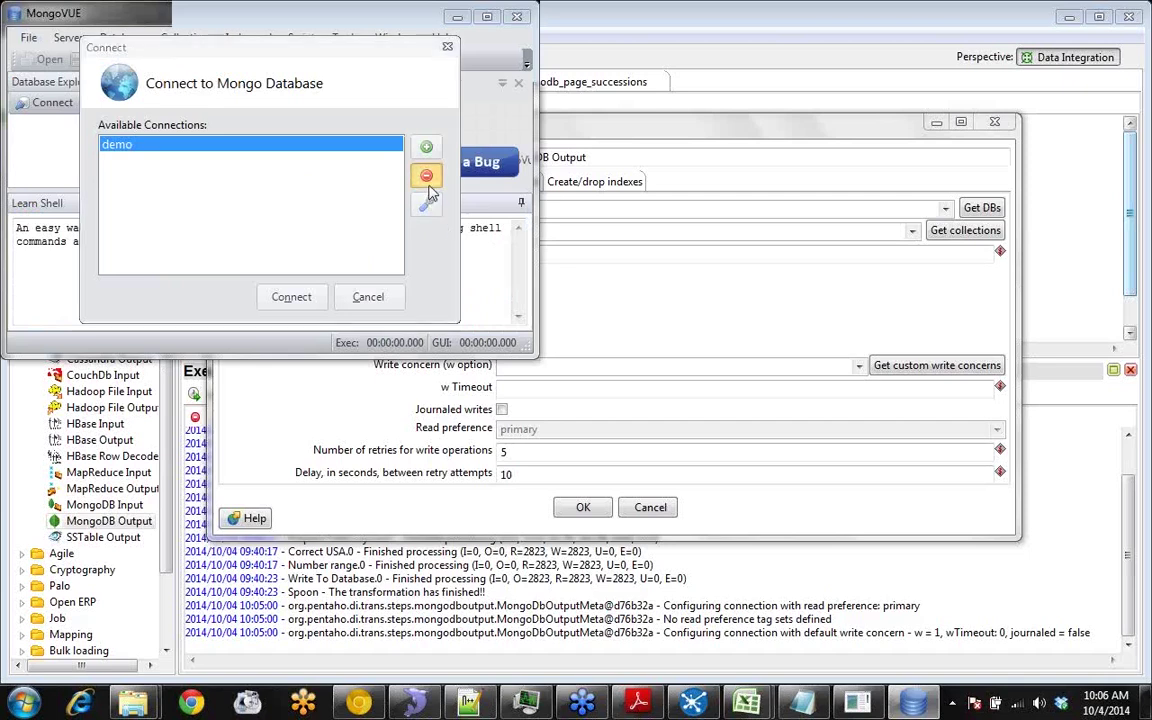
left_click(427, 177)
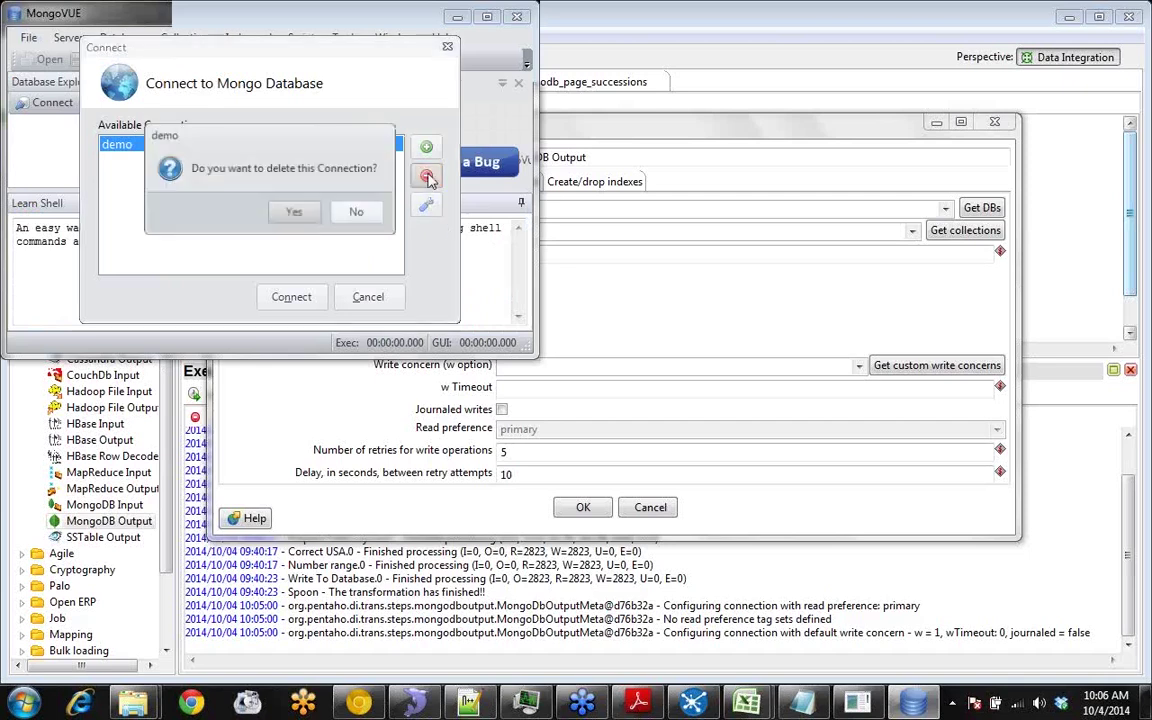
left_click(312, 212)
Create a connection named localhost with server Demo and test it, getting 'Connection was refused'.
left_click(427, 148)
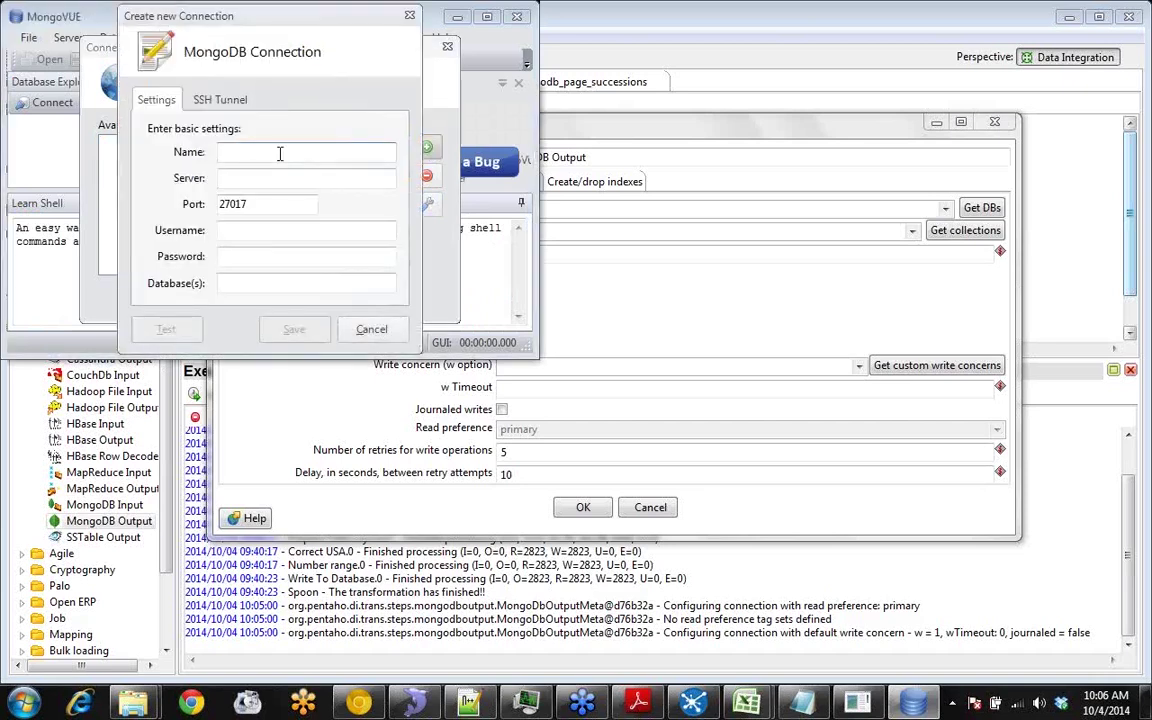
type("localhost")
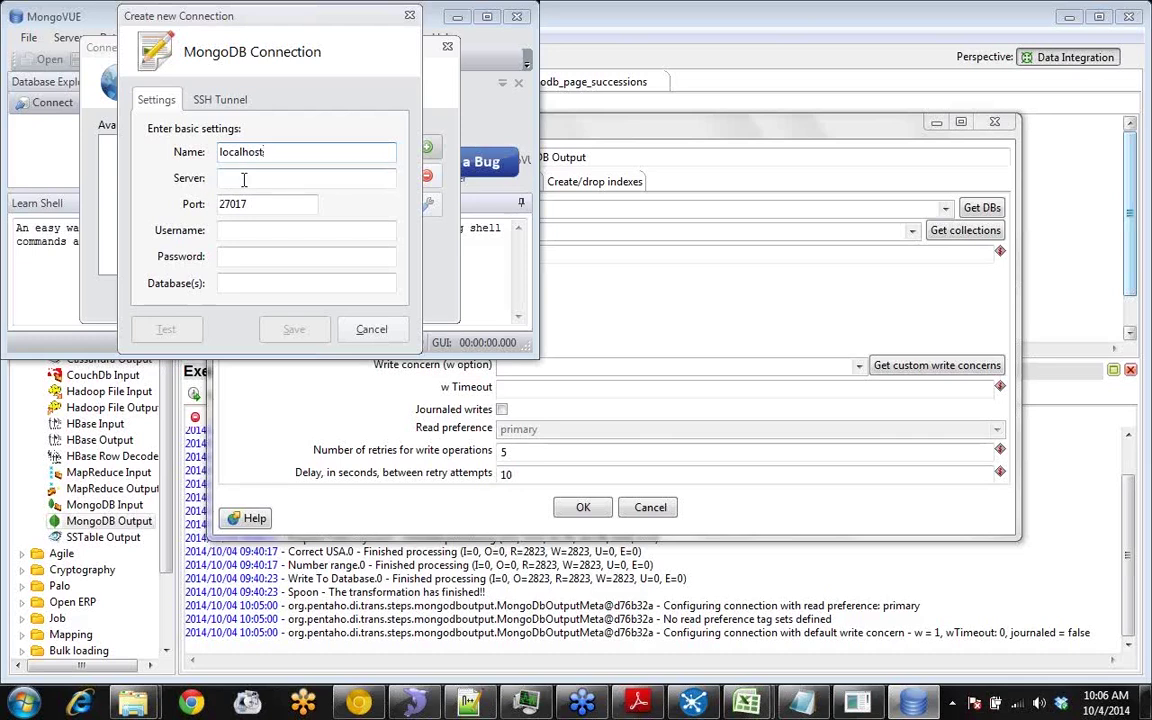
left_click(241, 179)
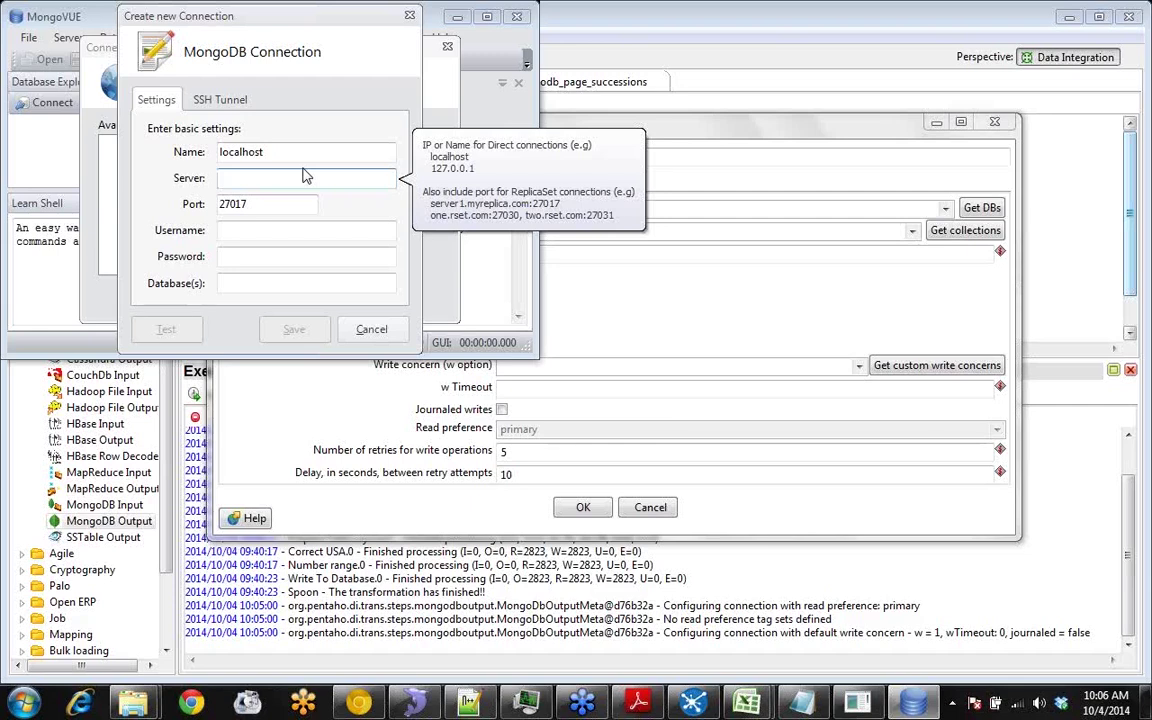
type("loca")
key("BackSpace")
key("BackSpace")
key("BackSpace")
key("BackSpace")
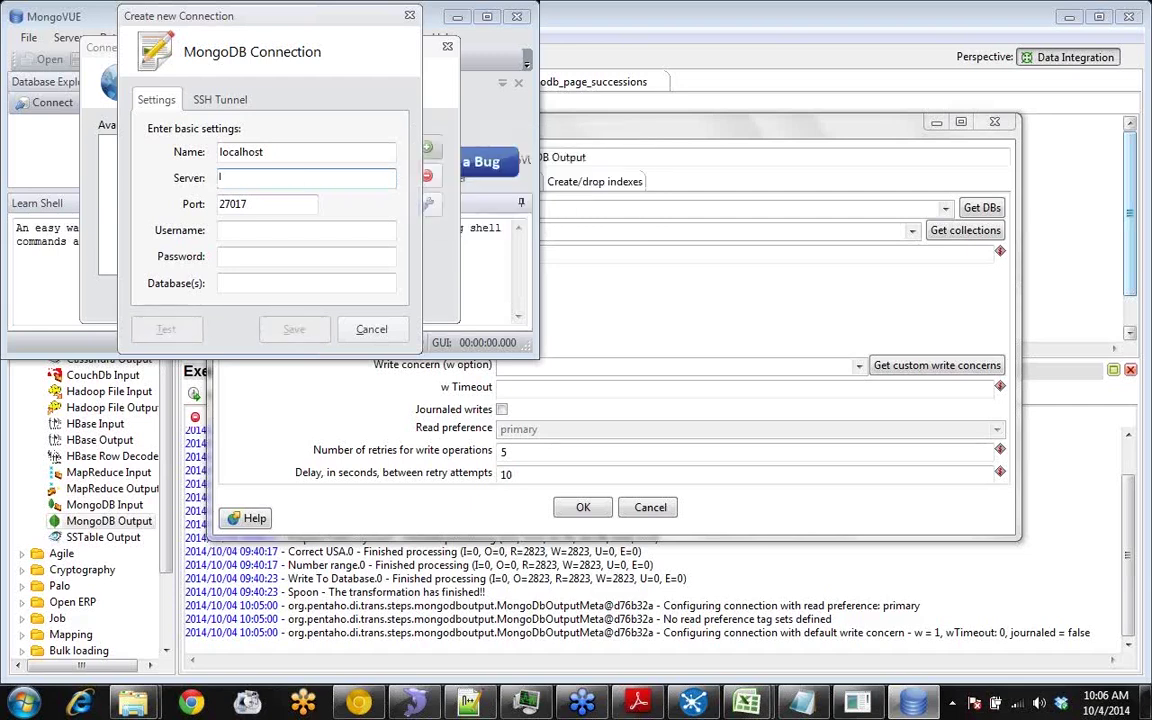
type("Demo")
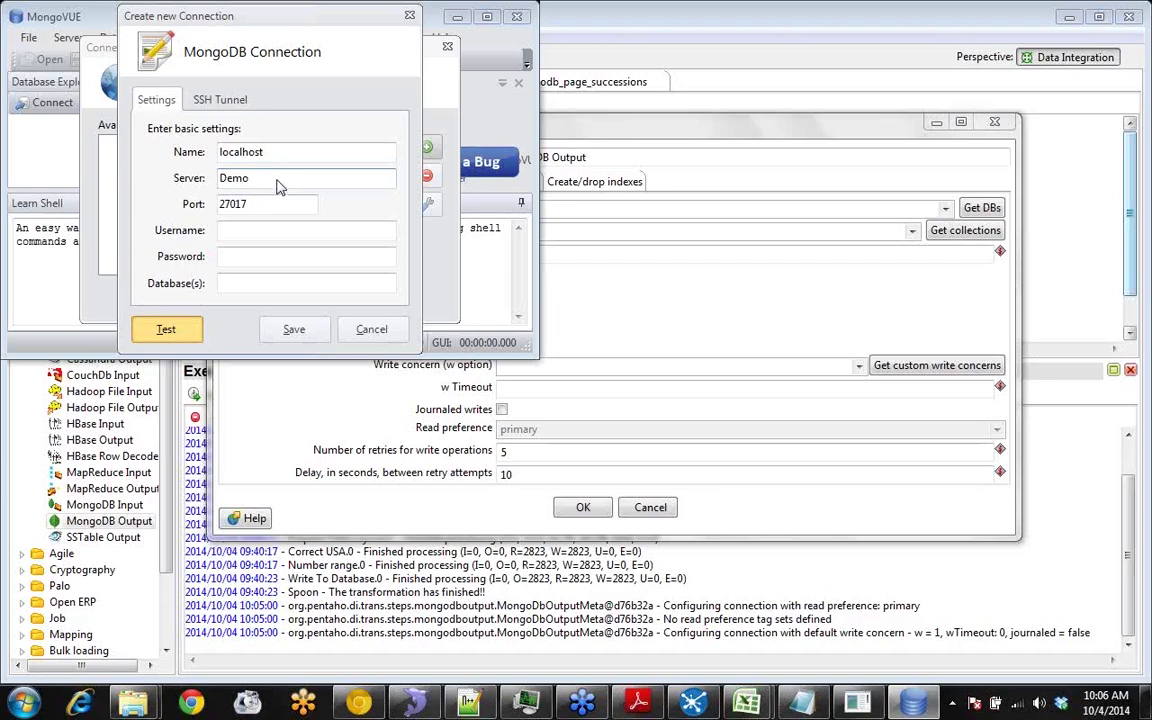
key("Return")
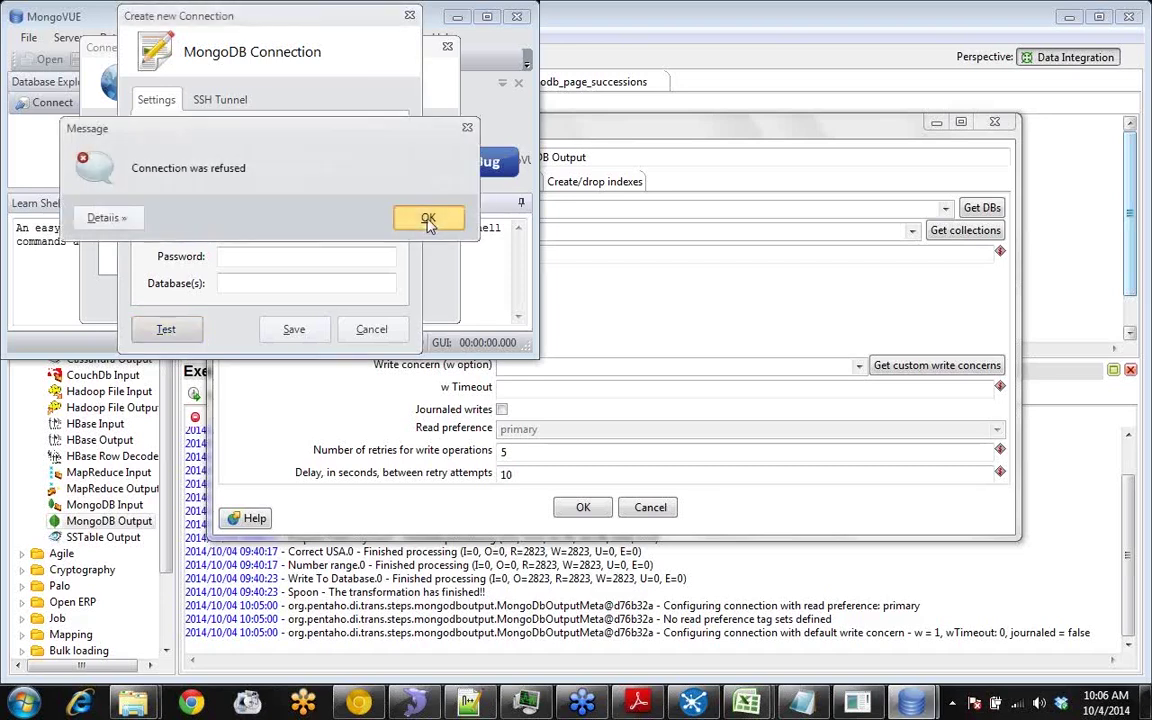
Change the connection's server to localhost and its name to Demo, then test again.
left_click(388, 203)
left_click_drag(253, 178, 158, 178)
type("L")
key("BackSpace")
type("localhost")
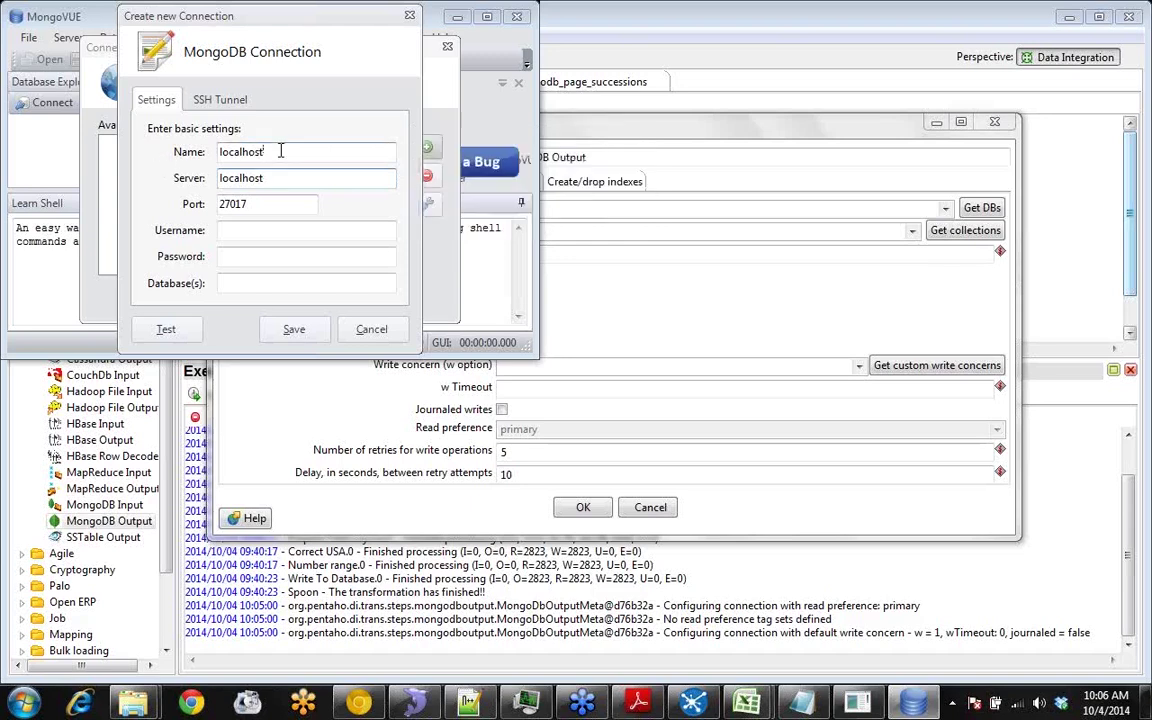
left_click_drag(283, 152, 195, 154)
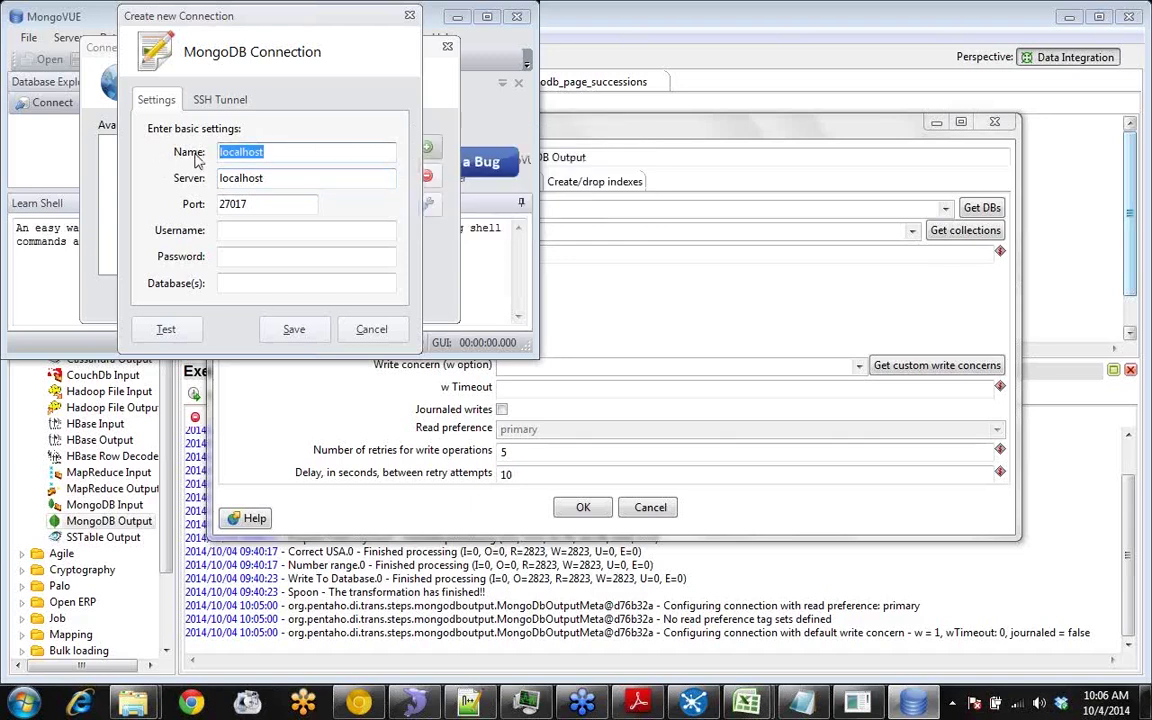
type("D")
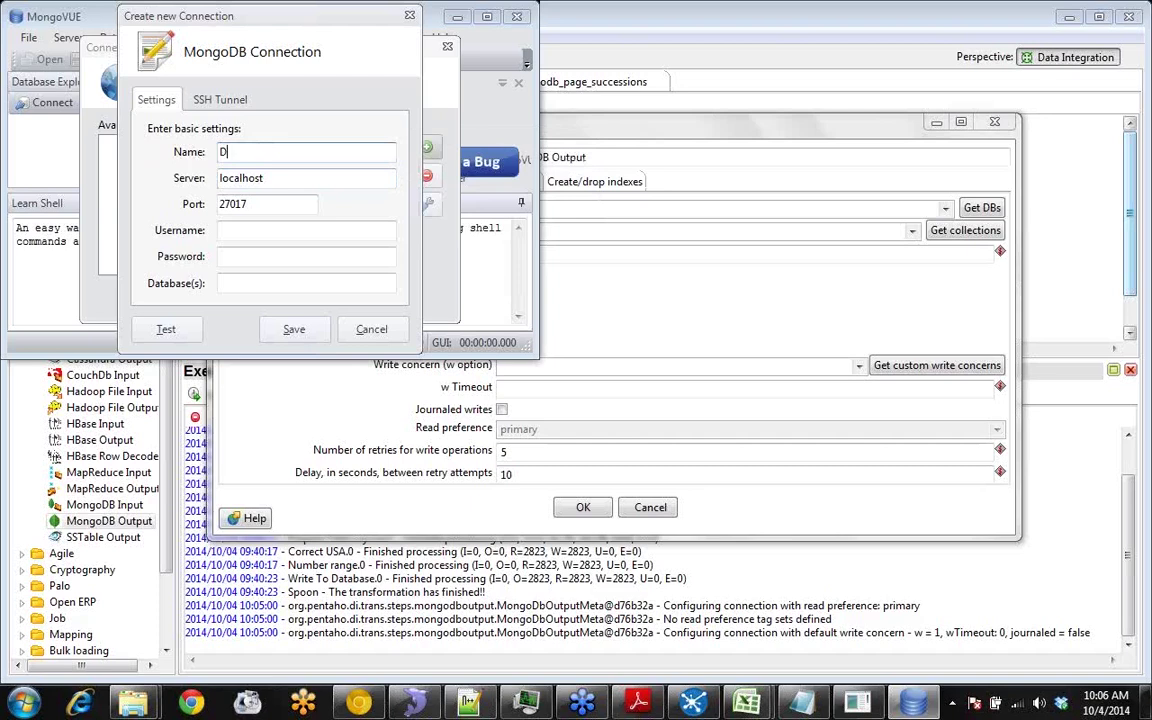
type("emo")
left_click(166, 330)
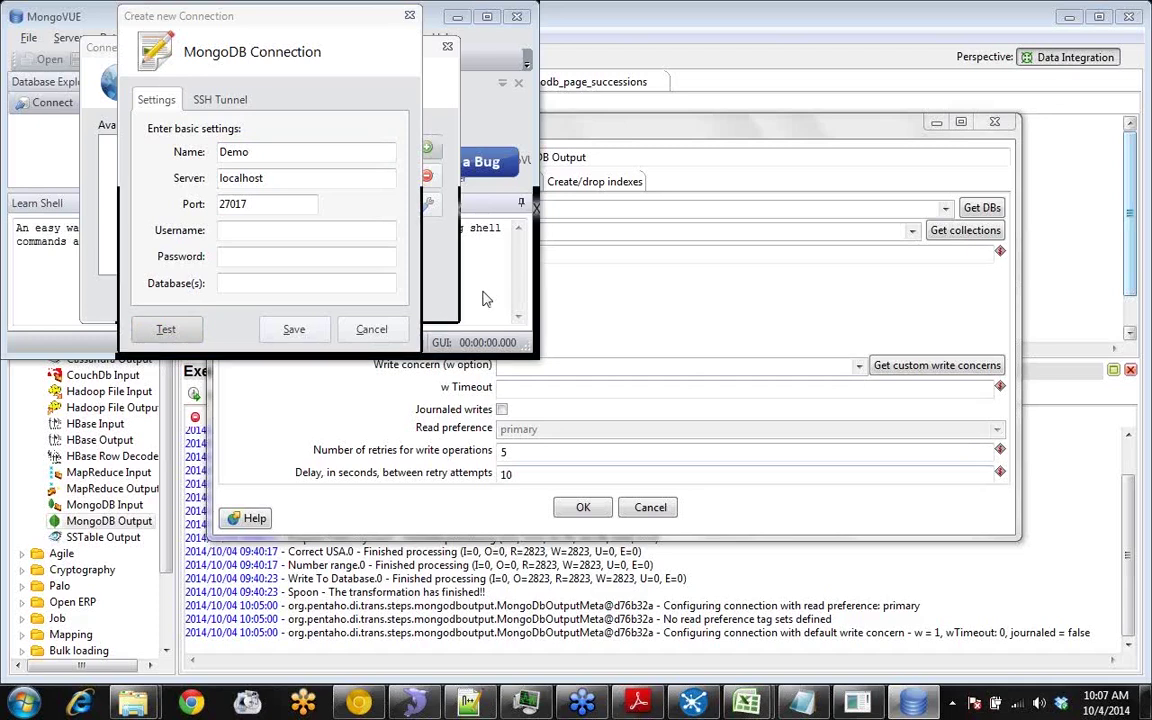
key("alt+Tab")
key("alt+Tab")
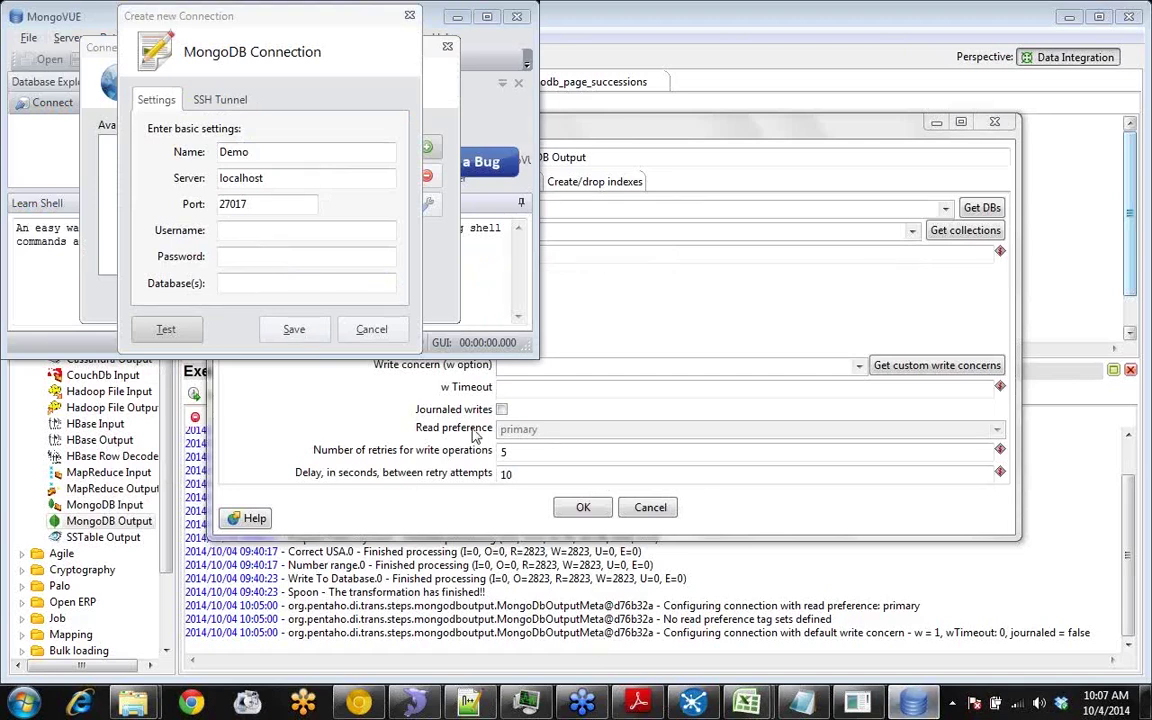
End the unresponsive MongoVUE task from Windows Task Manager's Applications list.
left_click(1062, 16)
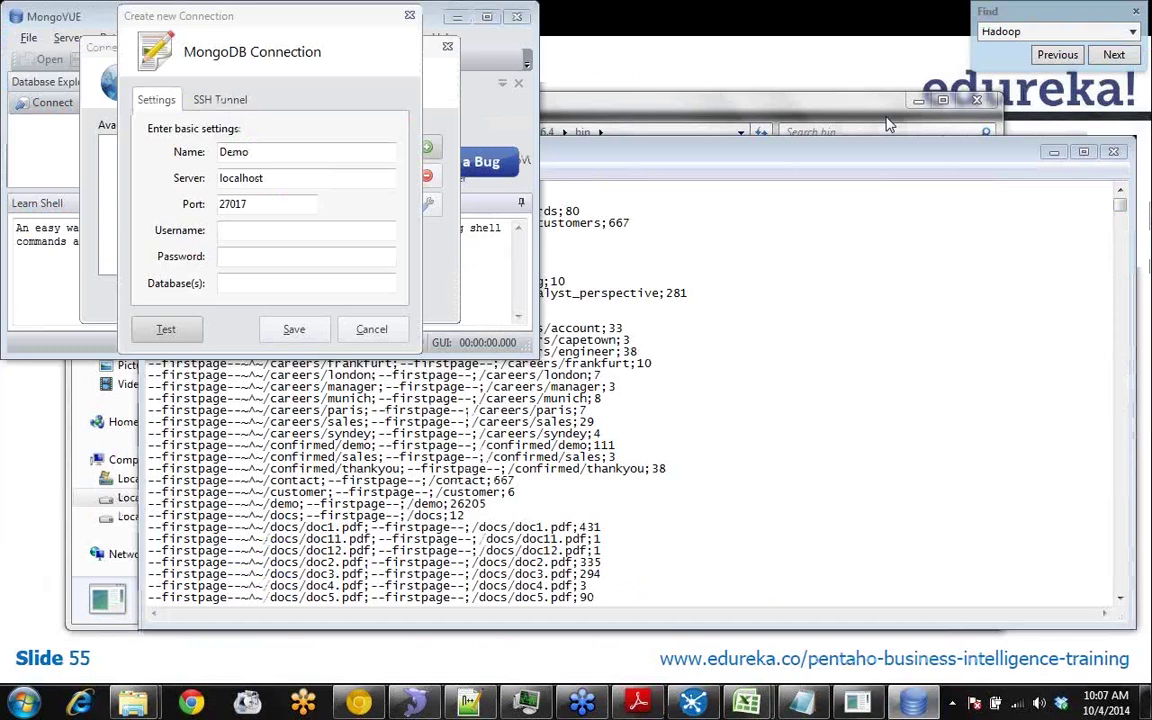
left_click(1048, 148)
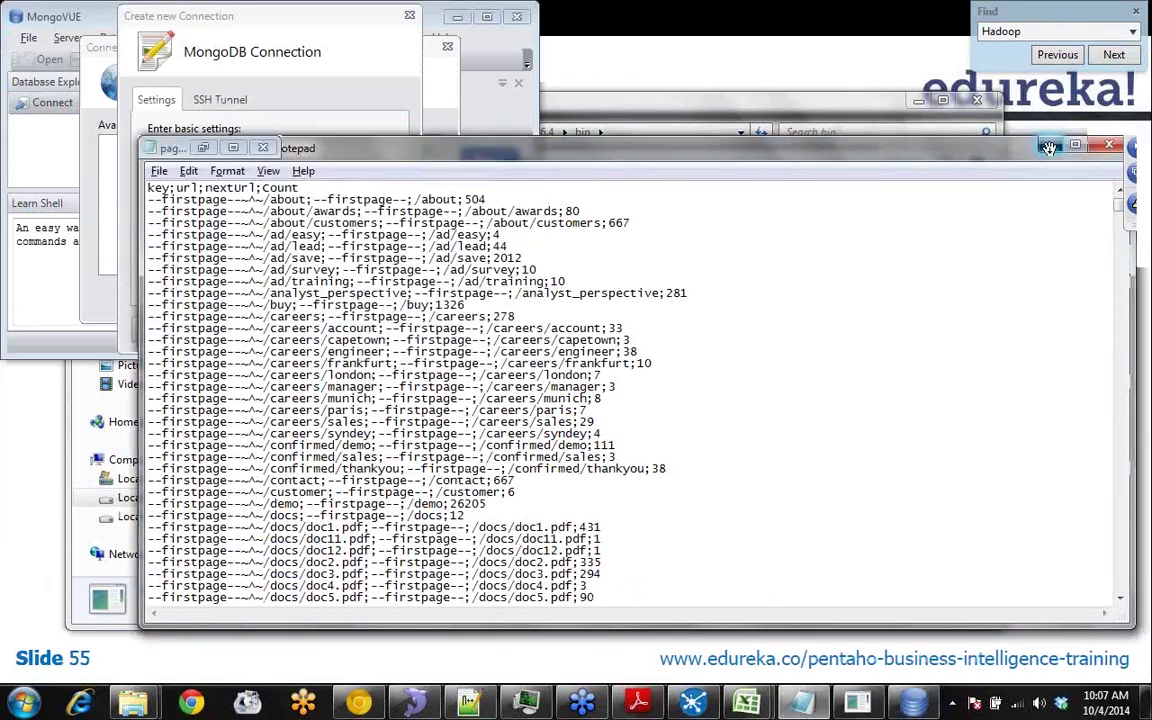
left_click(1048, 148)
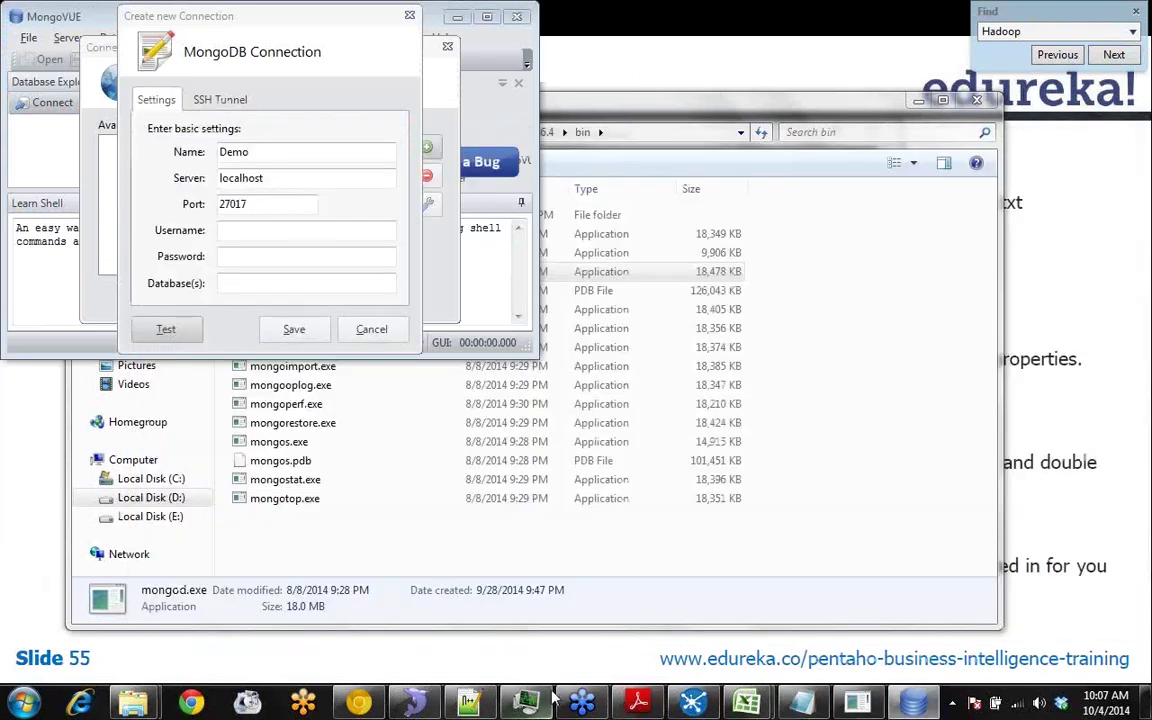
key("ctrl+shift+Escape")
double_click(610, 378)
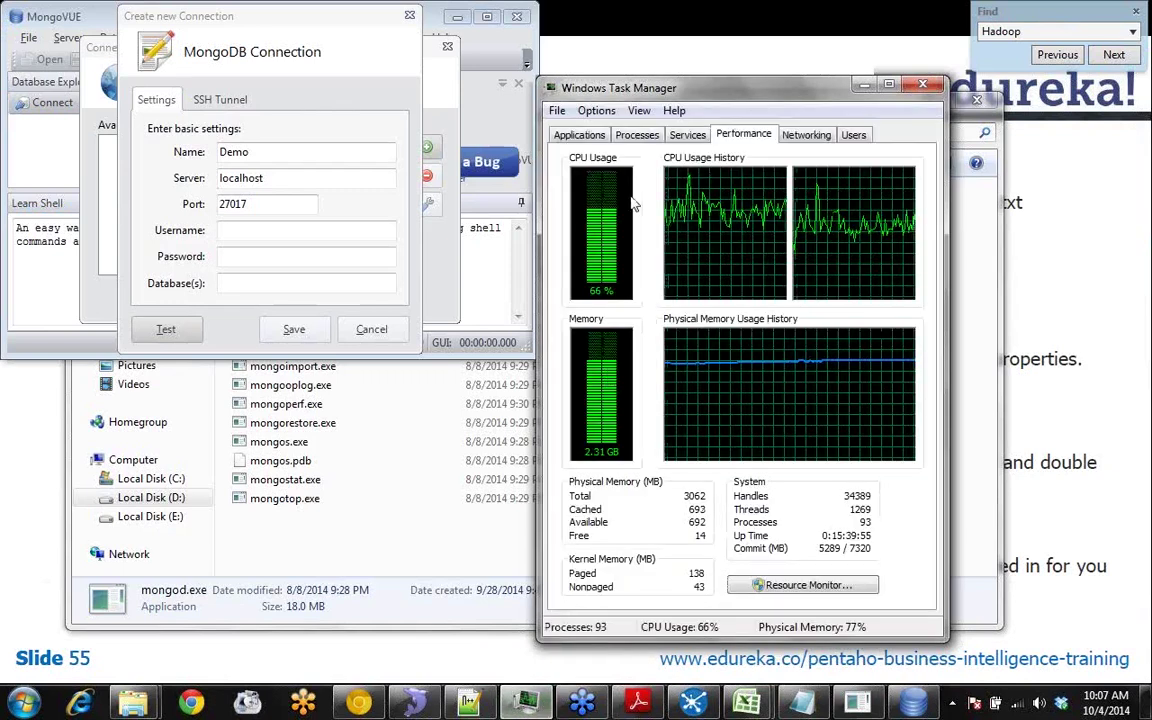
left_click(567, 140)
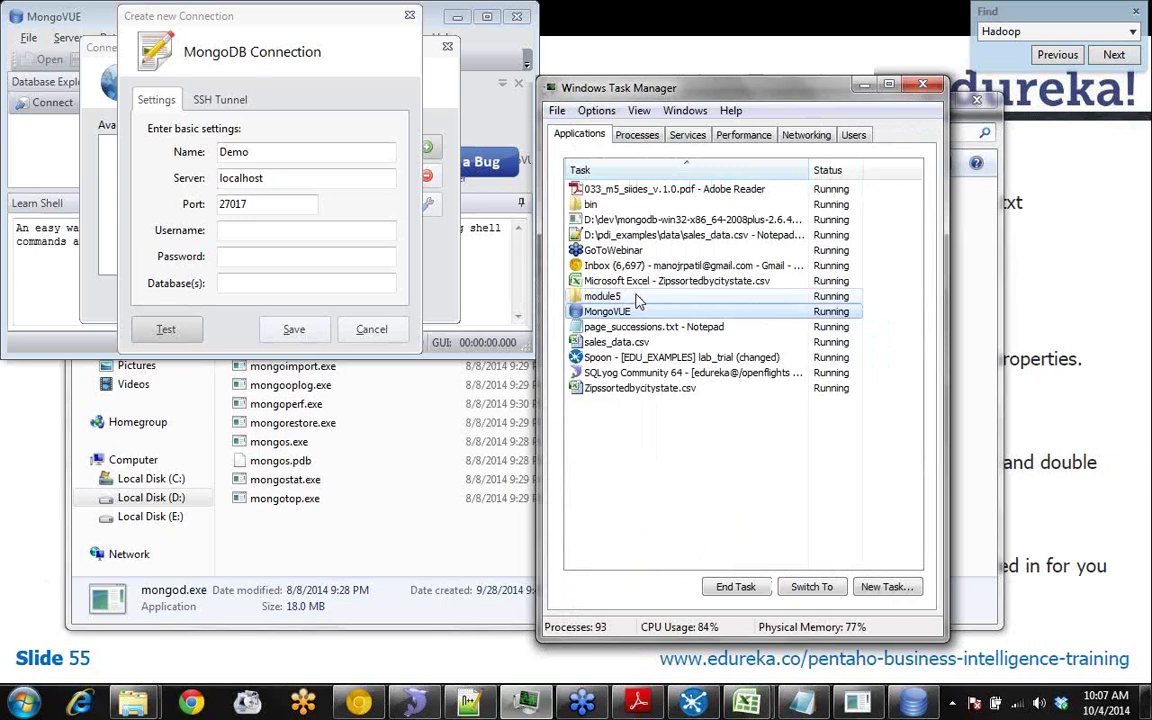
left_click(737, 588)
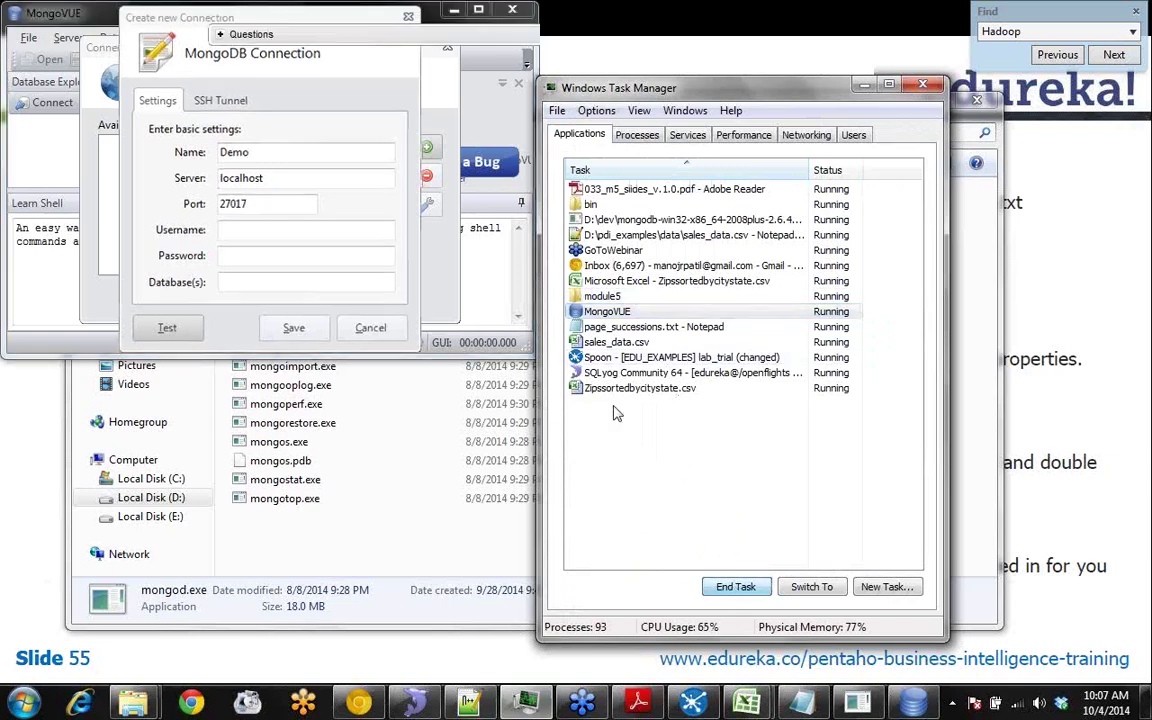
Start the mongod server from the Start menu and dismiss MongoVUE's free edition message.
key("super")
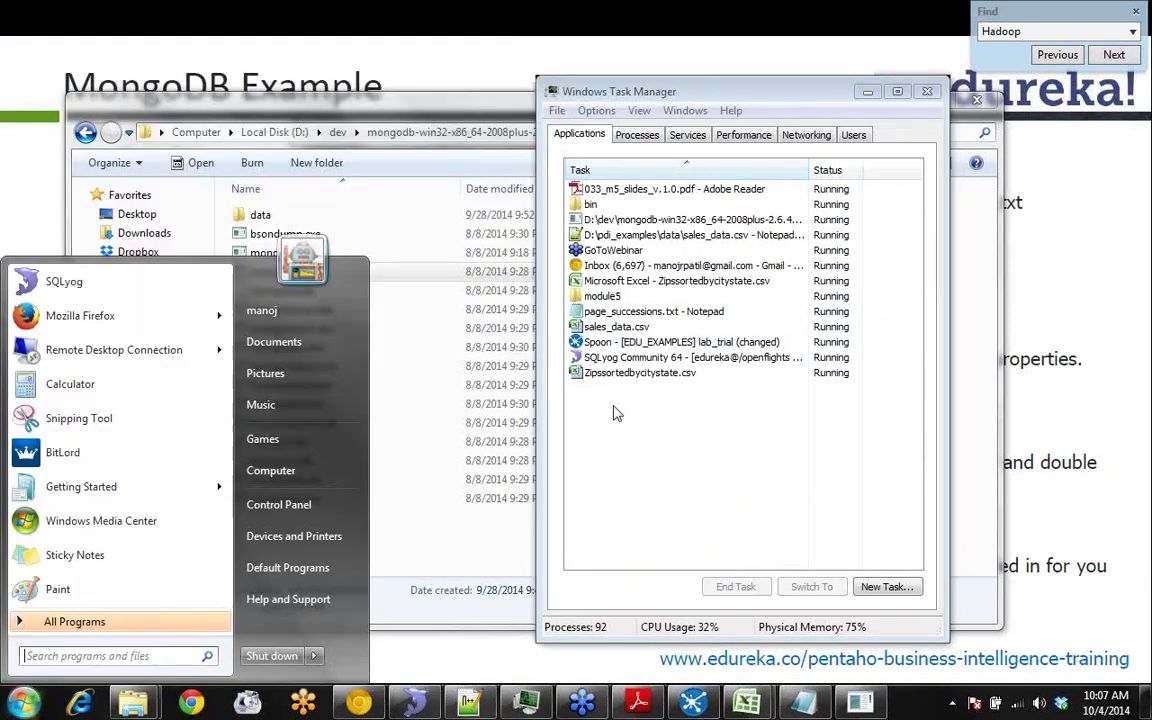
type("mongod")
key("Return")
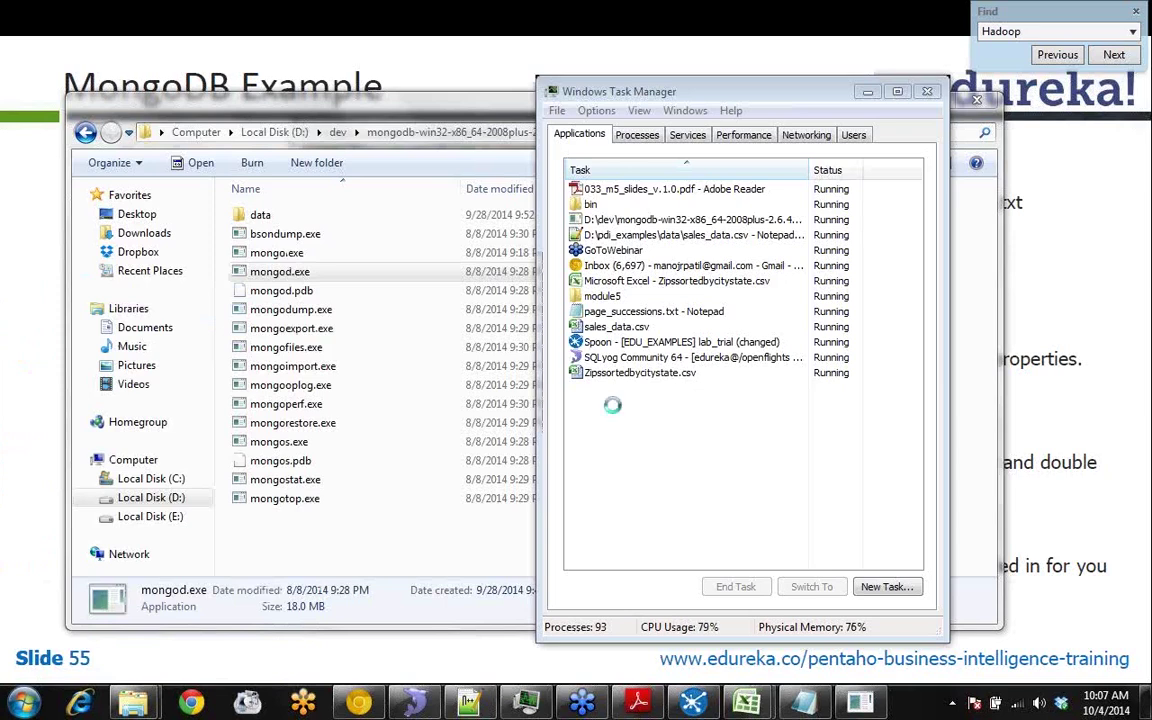
left_click(688, 404)
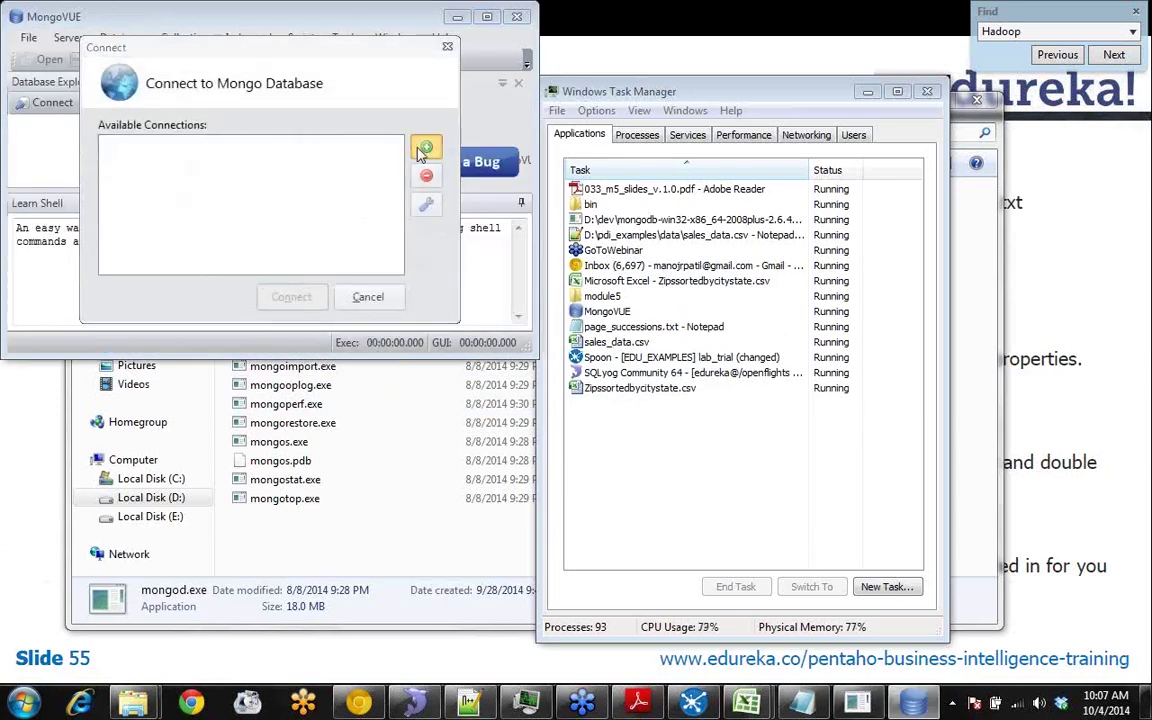
Create, test, save and connect a connection named Demo to server localhost.
left_click(424, 148)
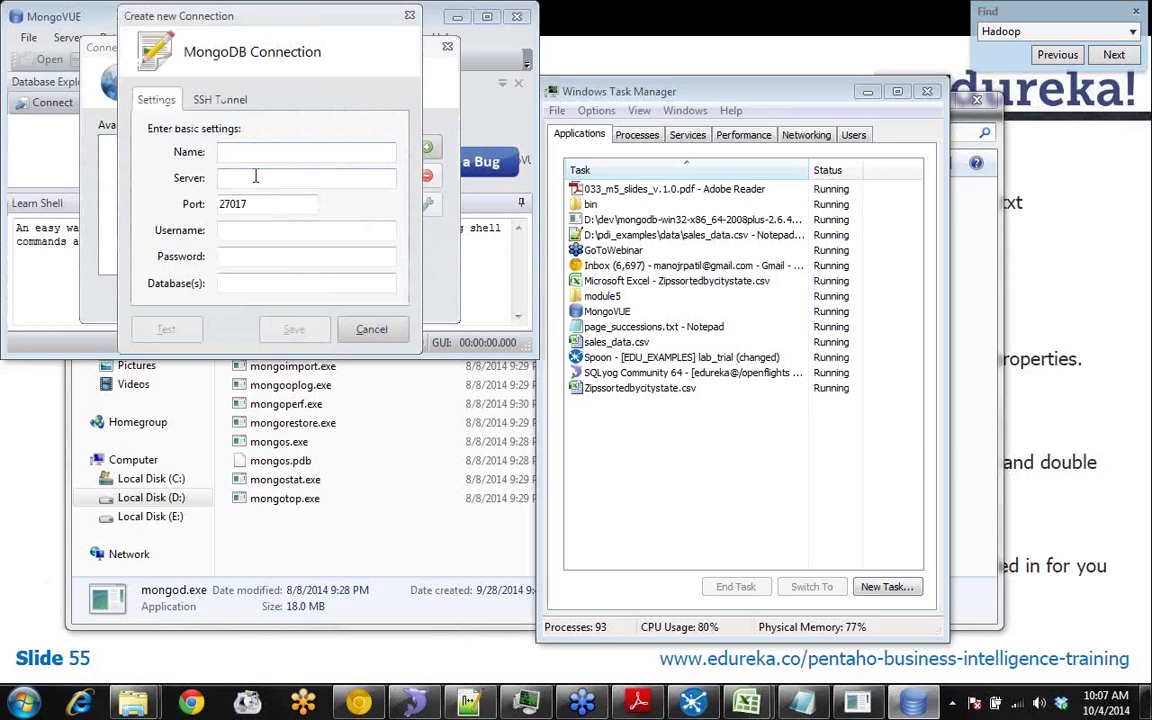
type("Demo")
key("Tab")
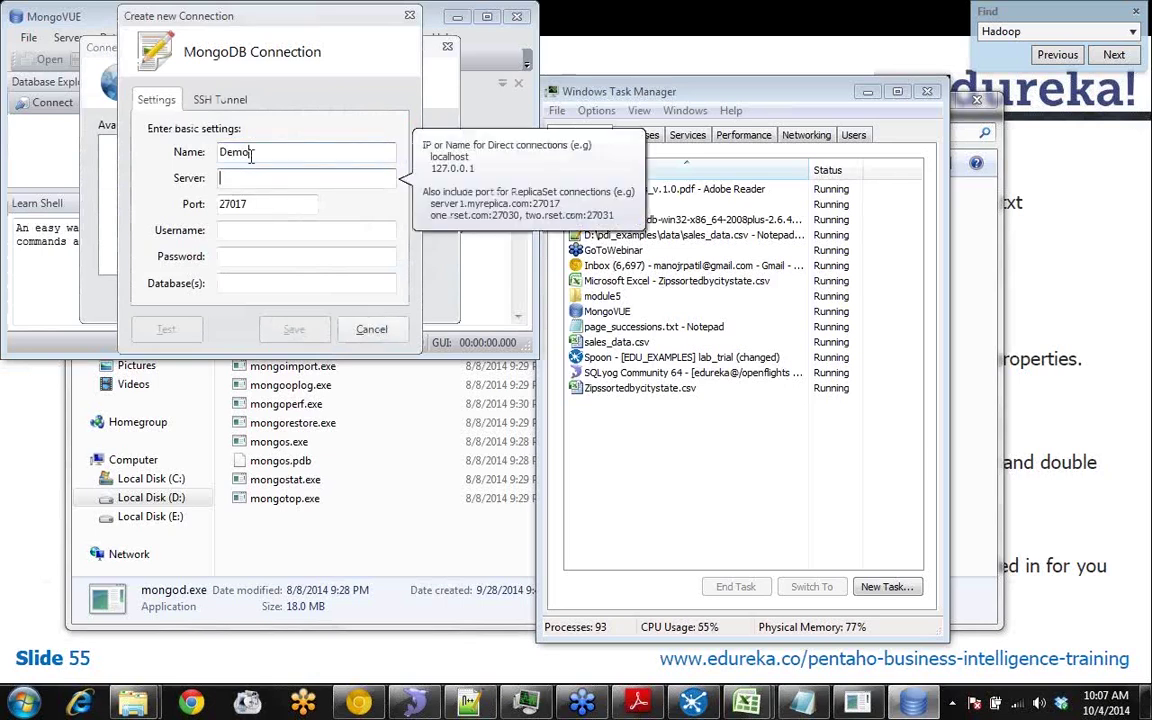
type("localhost")
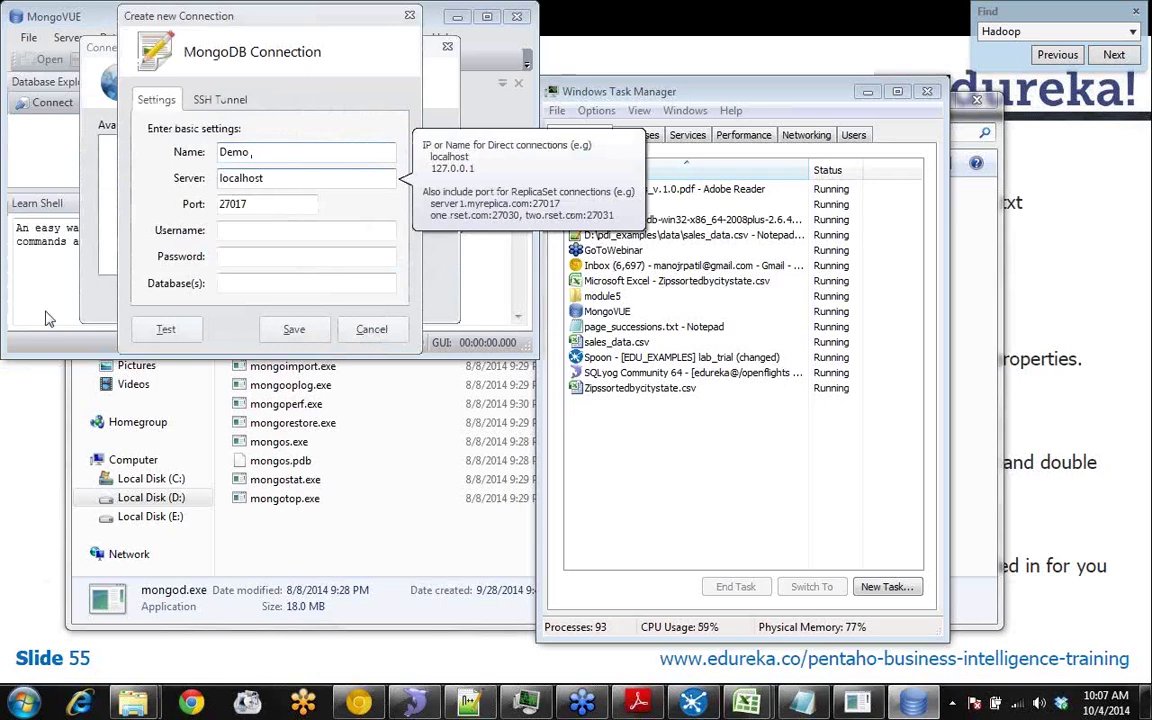
left_click(162, 332)
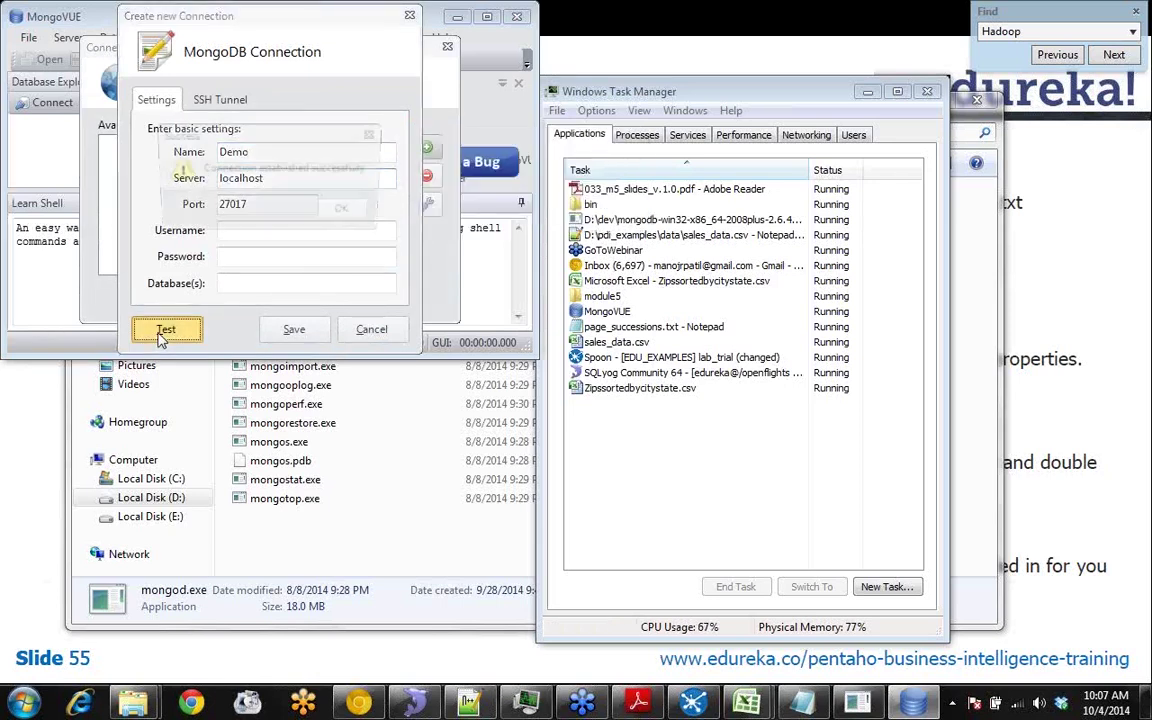
left_click(343, 213)
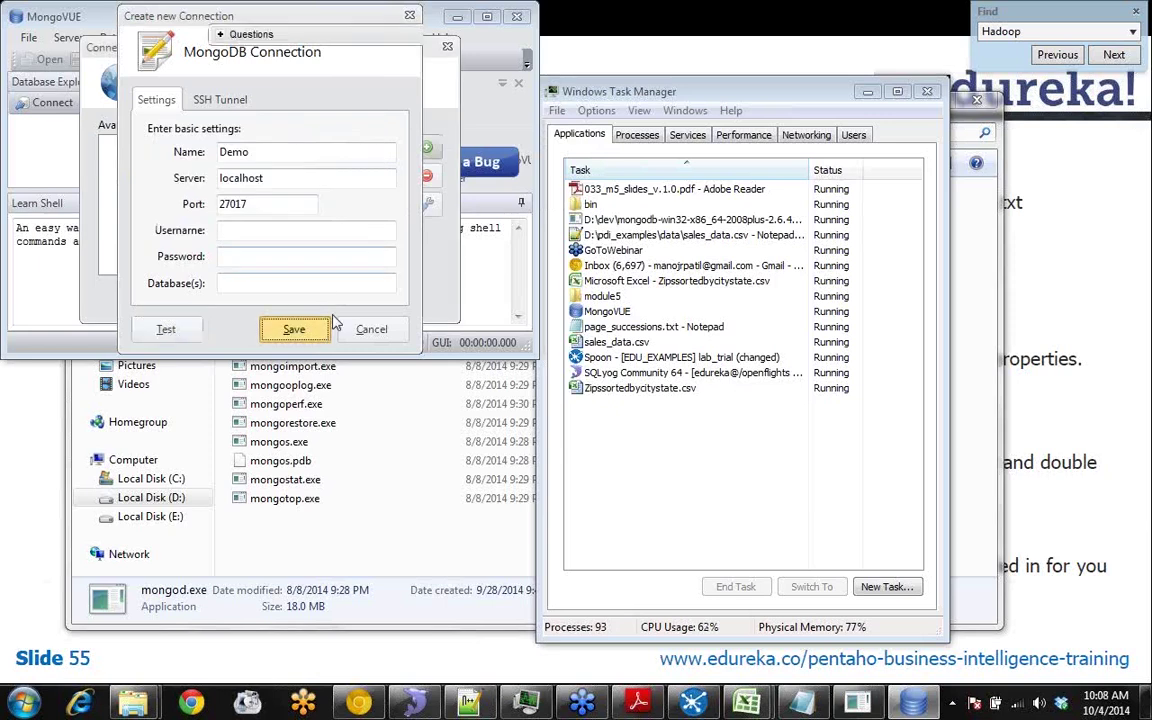
left_click(318, 329)
left_click(345, 297)
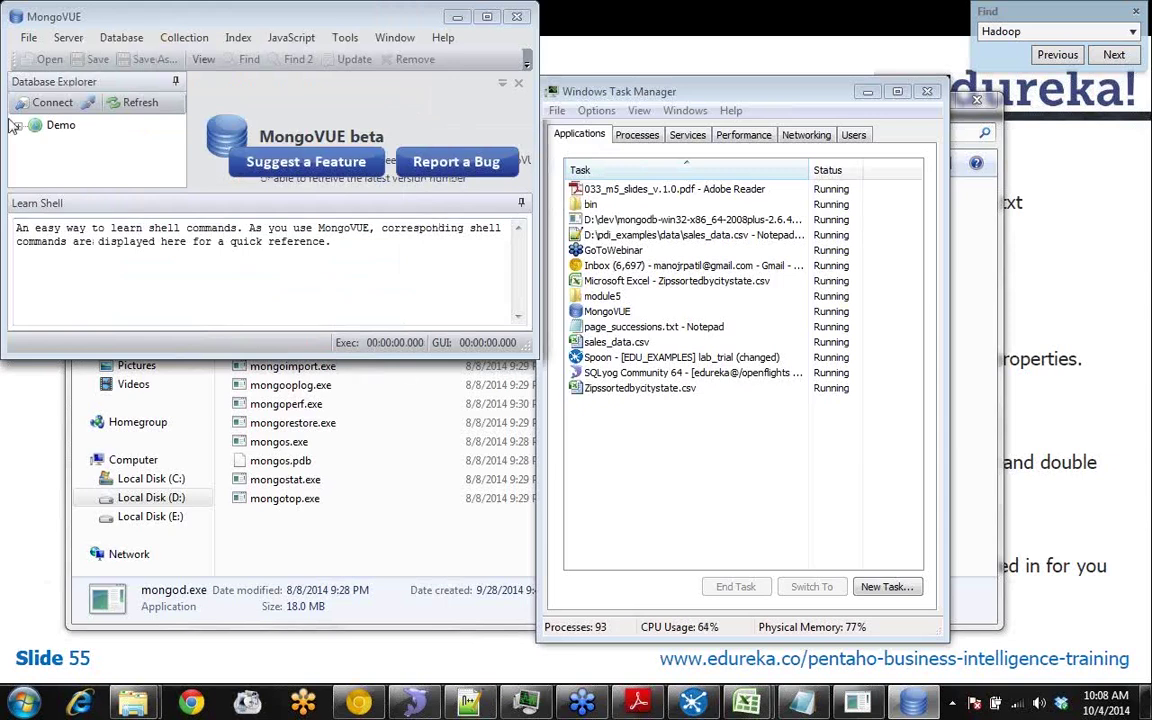
Expand Demo > Demo > Collections in the tree, then switch back to Spoon.
left_click(18, 125)
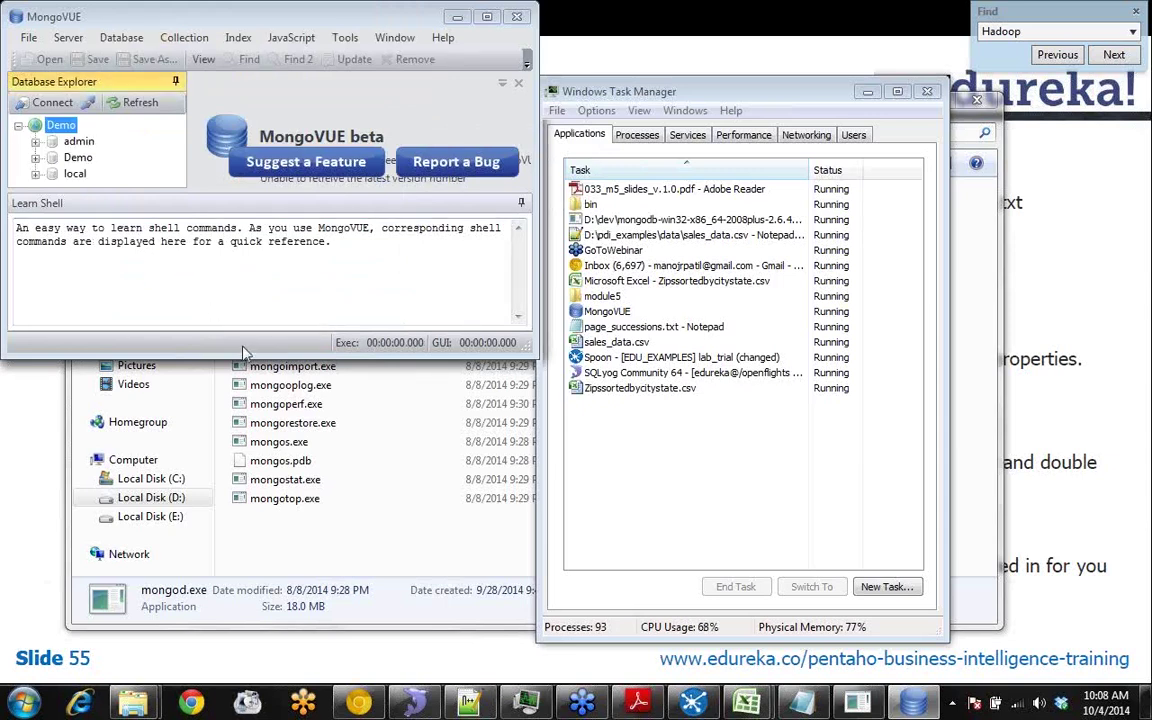
left_click_drag(276, 455, 276, 460)
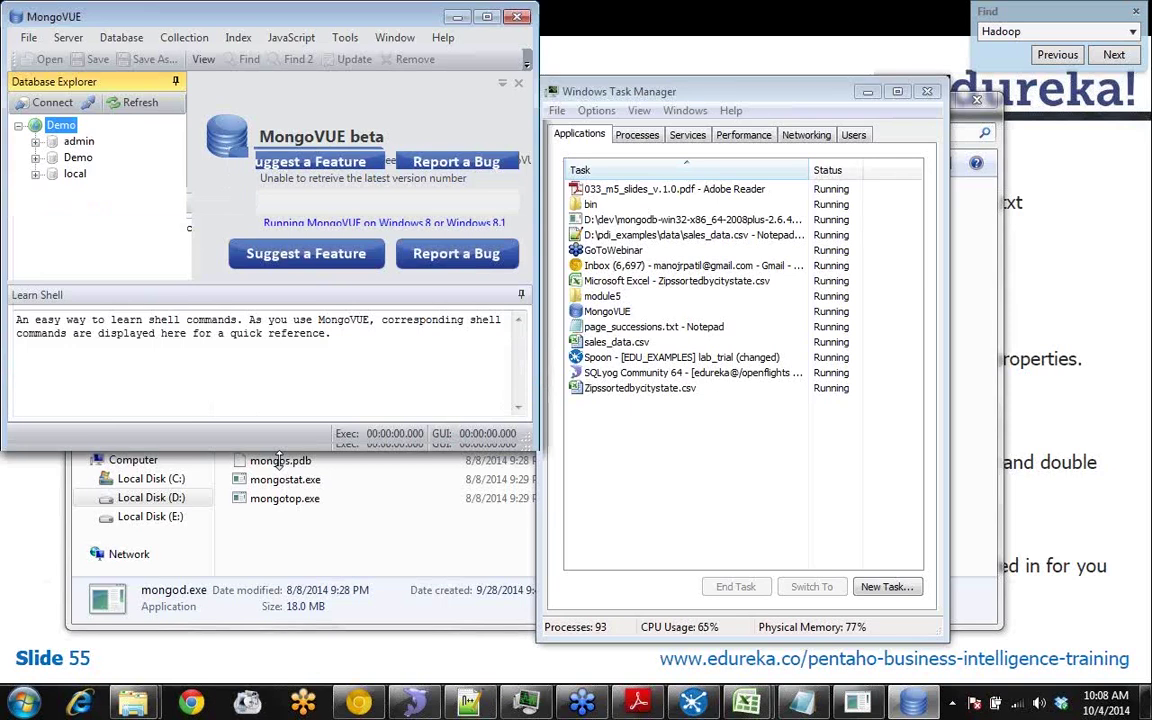
left_click(35, 158)
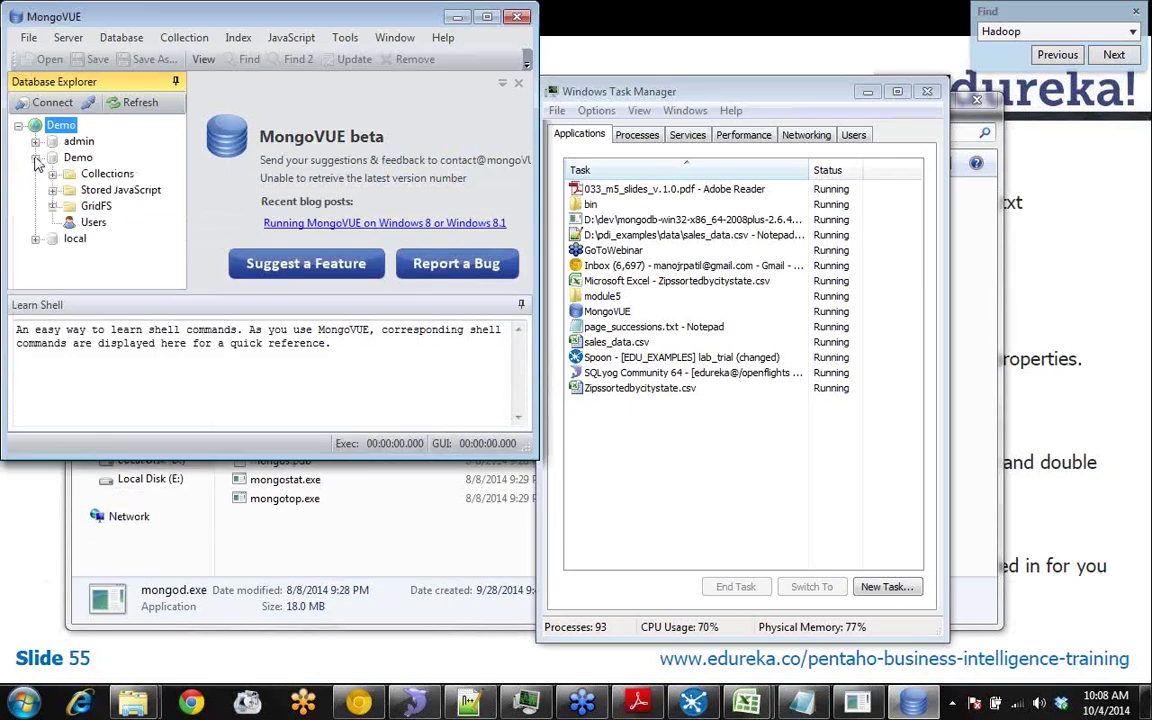
left_click(52, 173)
left_click(99, 175)
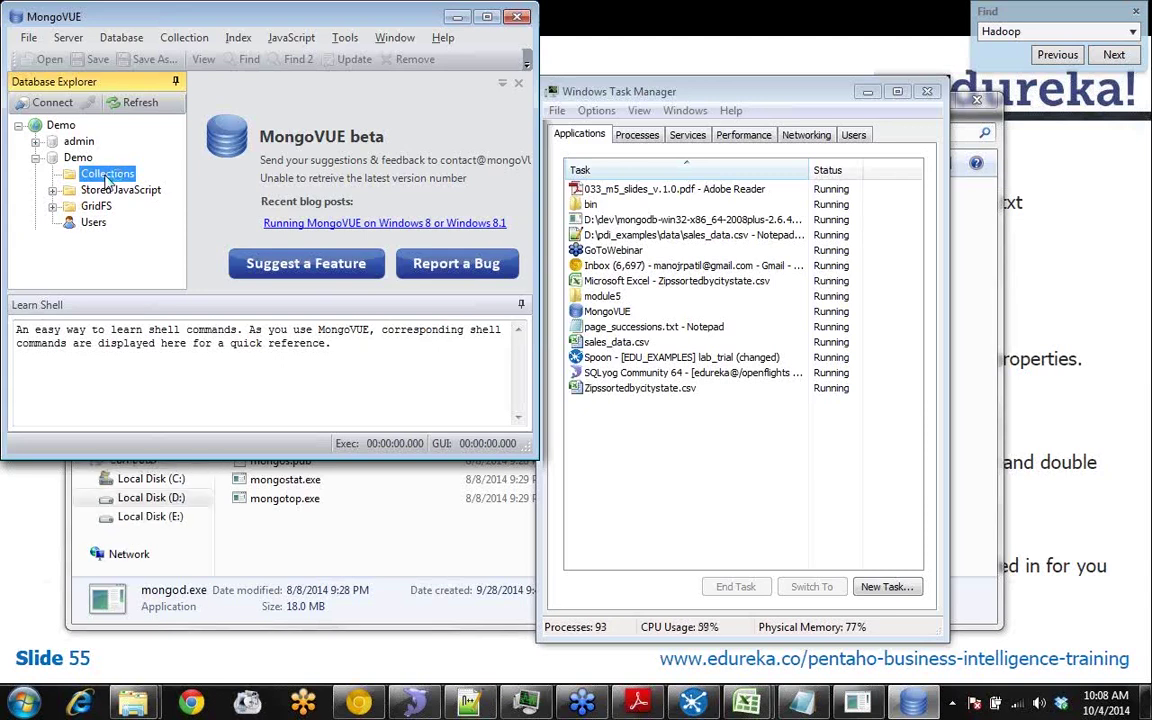
key("alt+Tab")
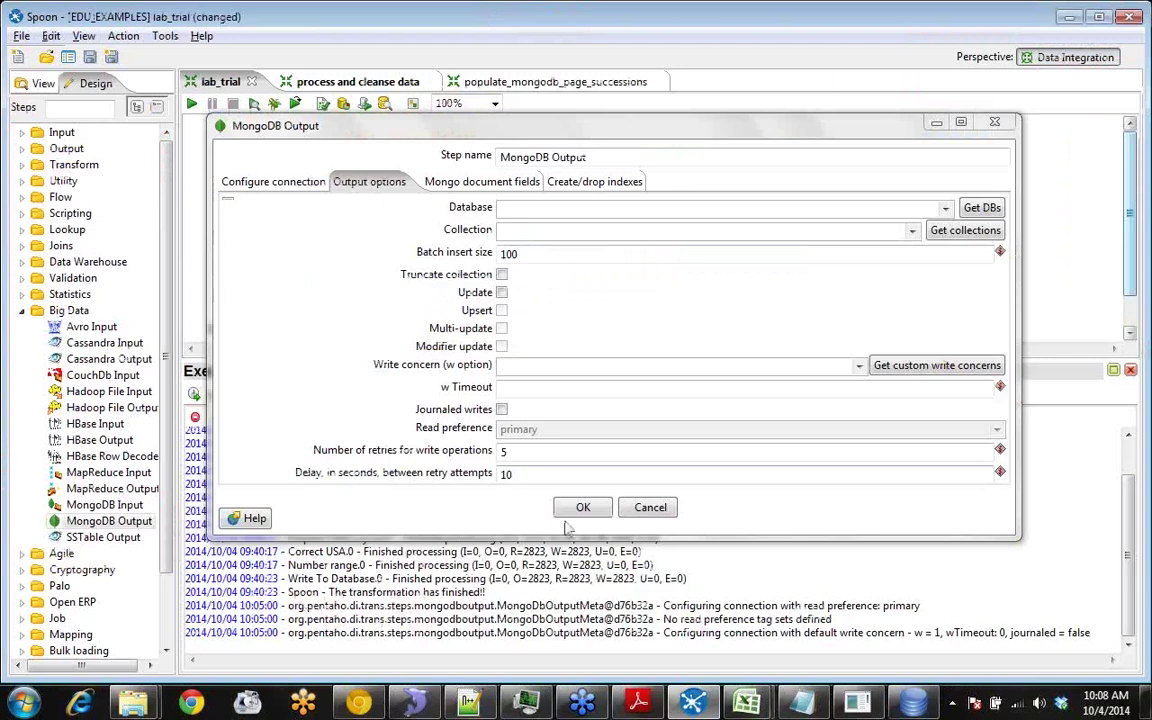
Cancel the MongoDB Output settings and select MongoDb Output in populate_mongodb_page_successions.
left_click(646, 508)
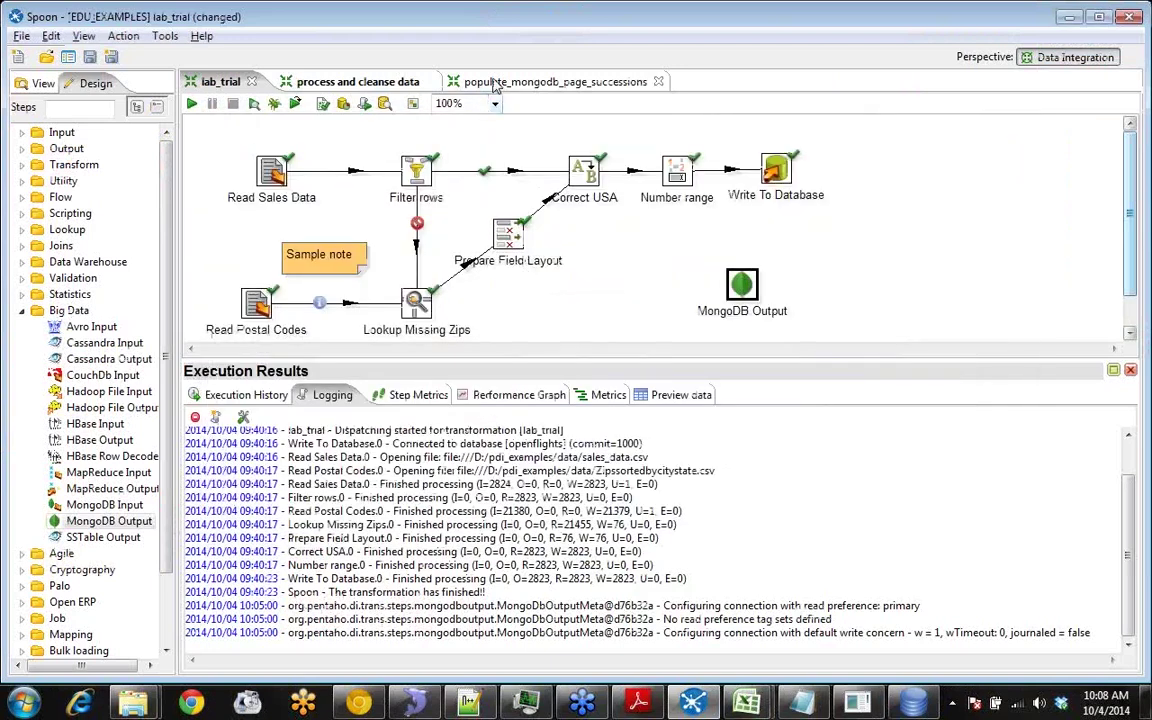
left_click(545, 81)
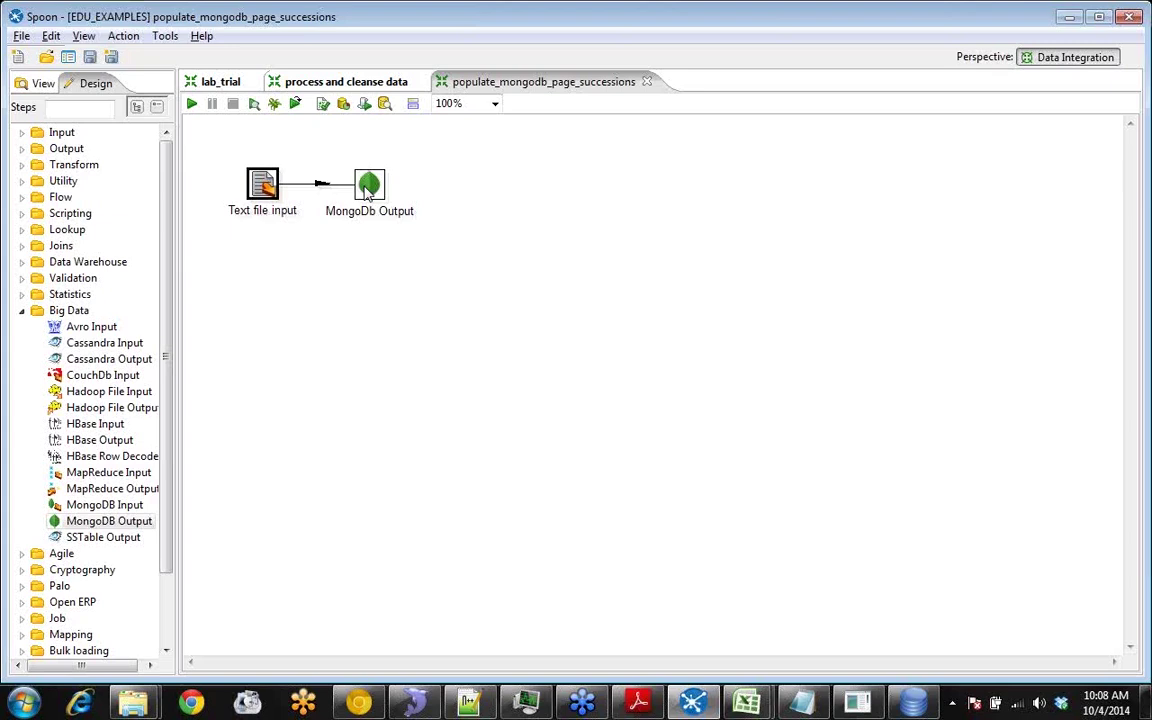
left_click(369, 186)
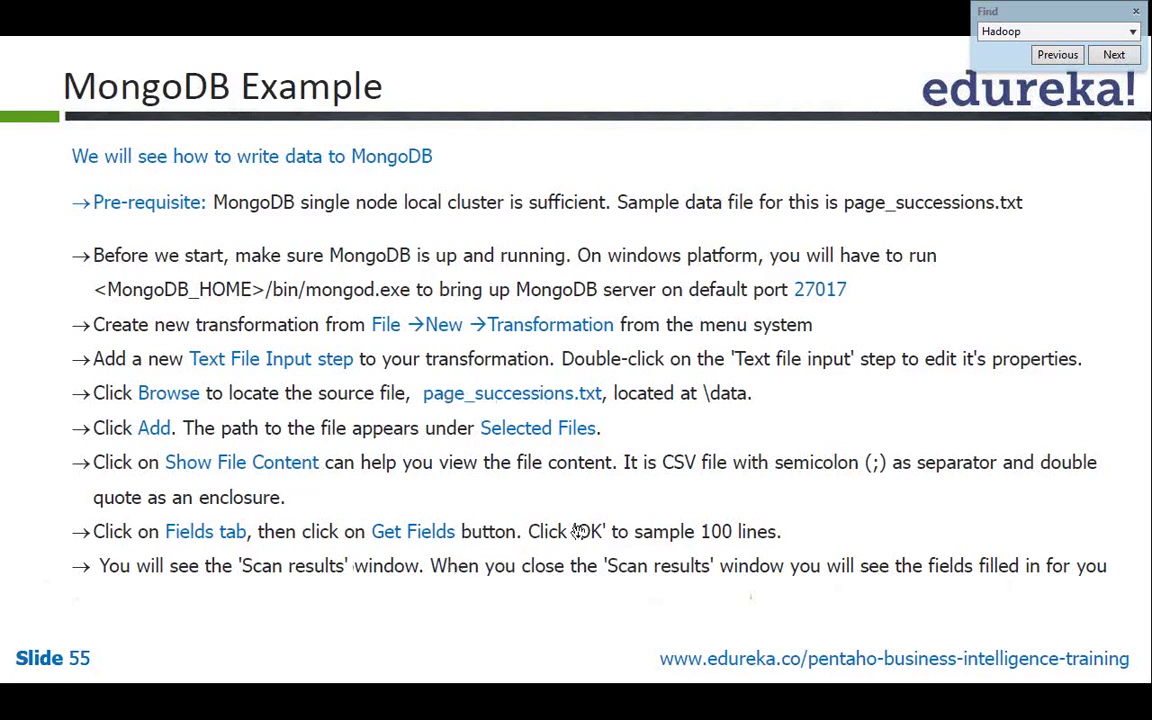
Advance two slides in Adobe Reader, then switch back to Spoon's MongoDB Output settings.
key("Right")
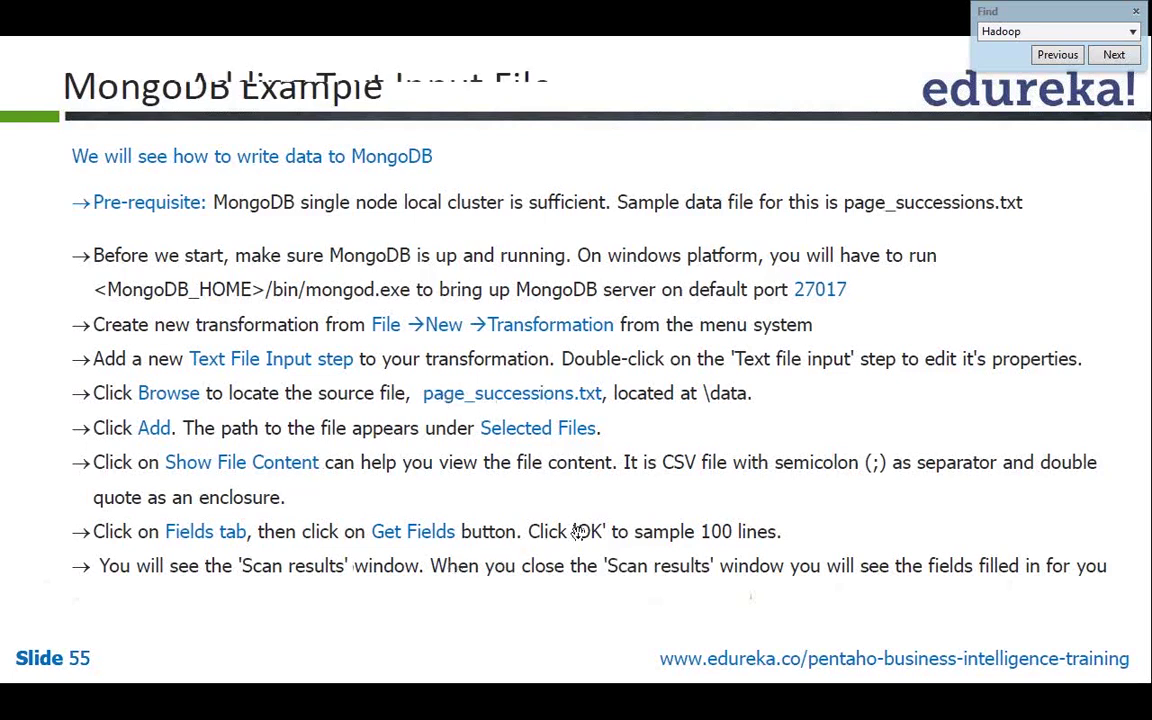
key("Right")
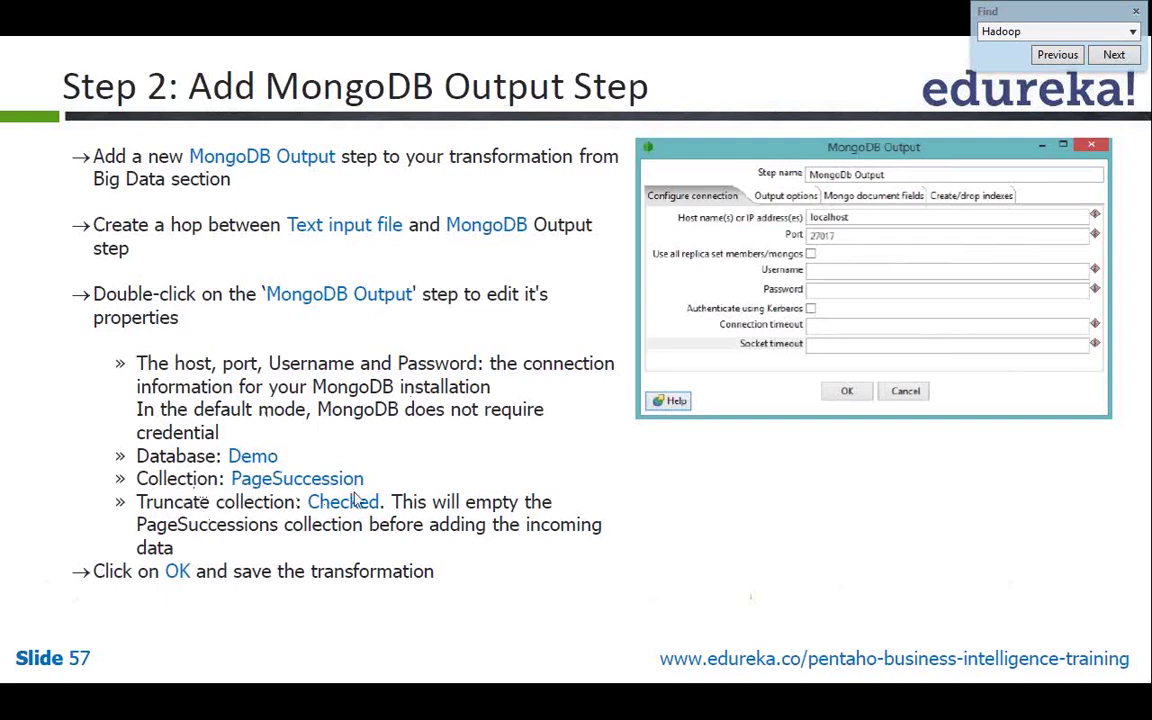
key("alt+Tab")
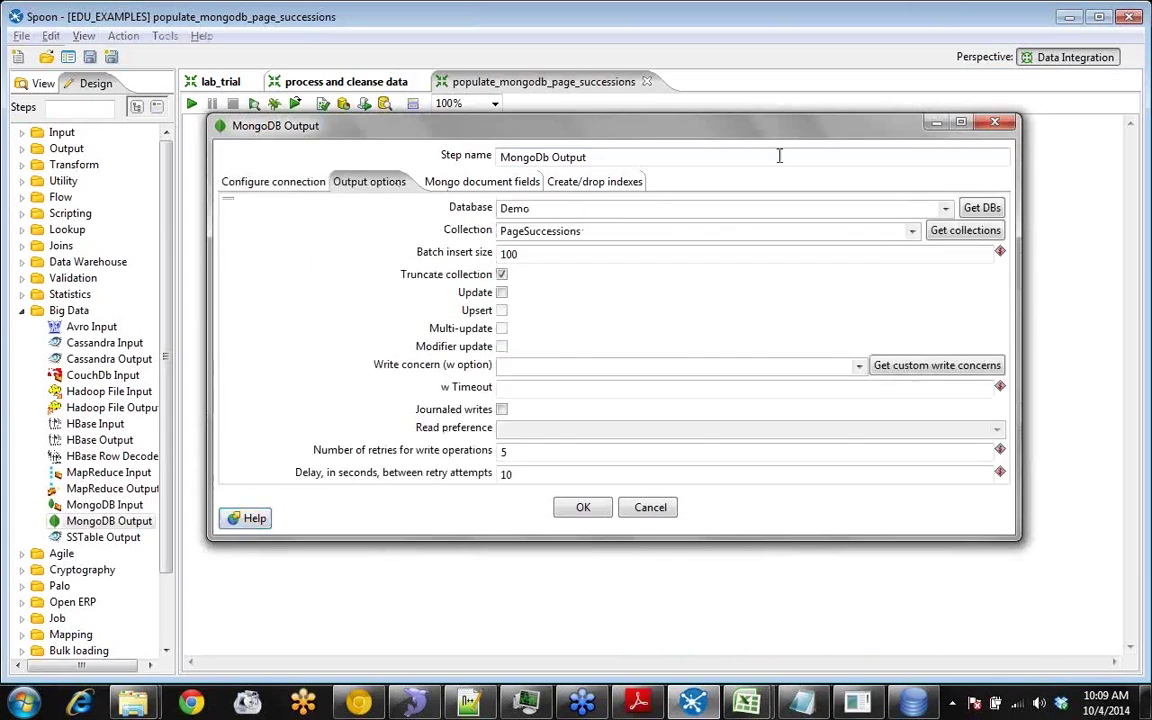
Refresh databases with Get DBs, pick Demo, then cancel the MongoDB Output settings.
left_click(945, 209)
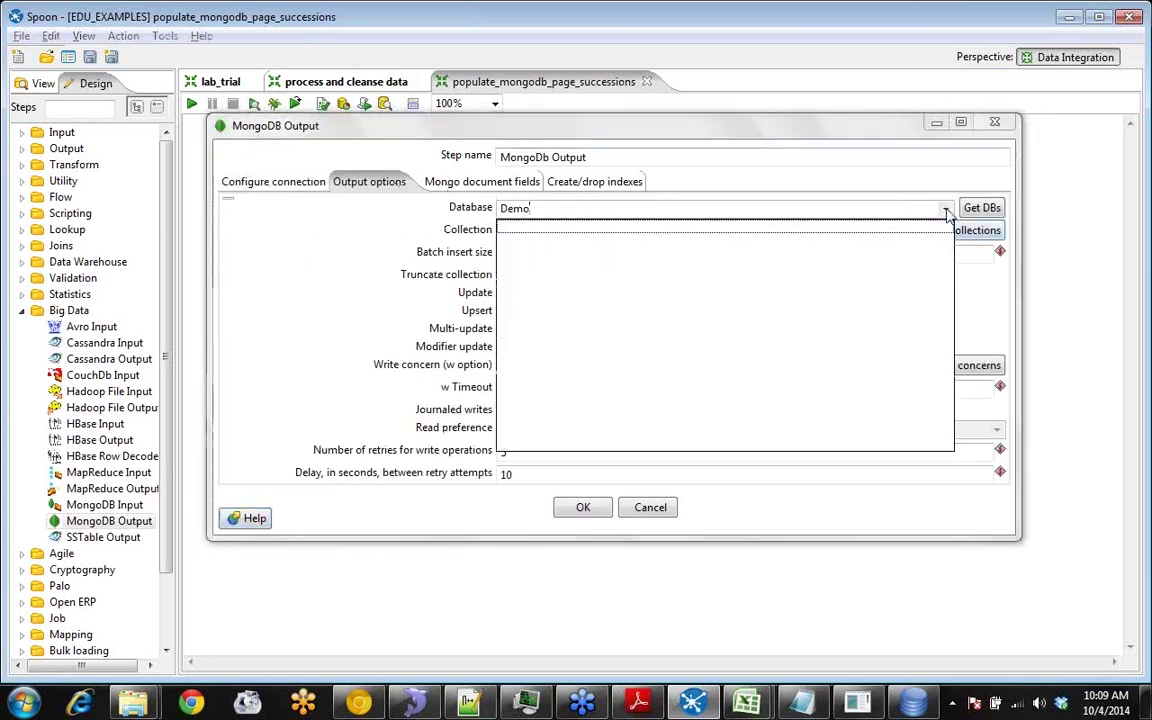
left_click(974, 210)
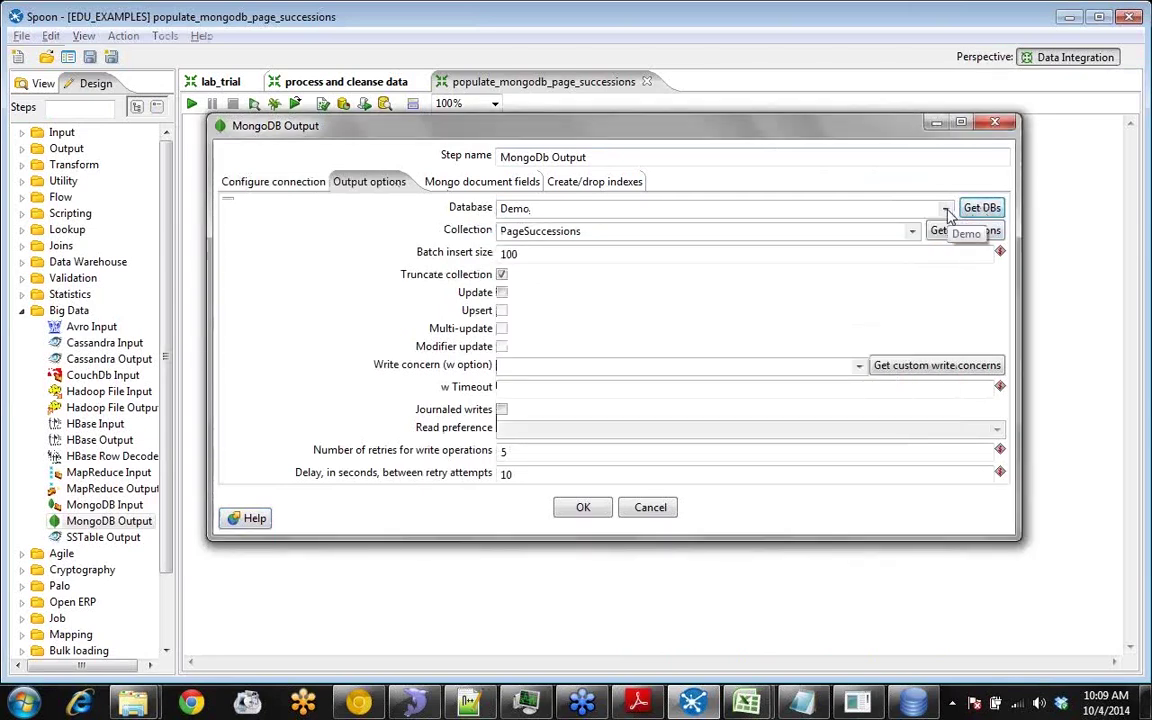
left_click(946, 209)
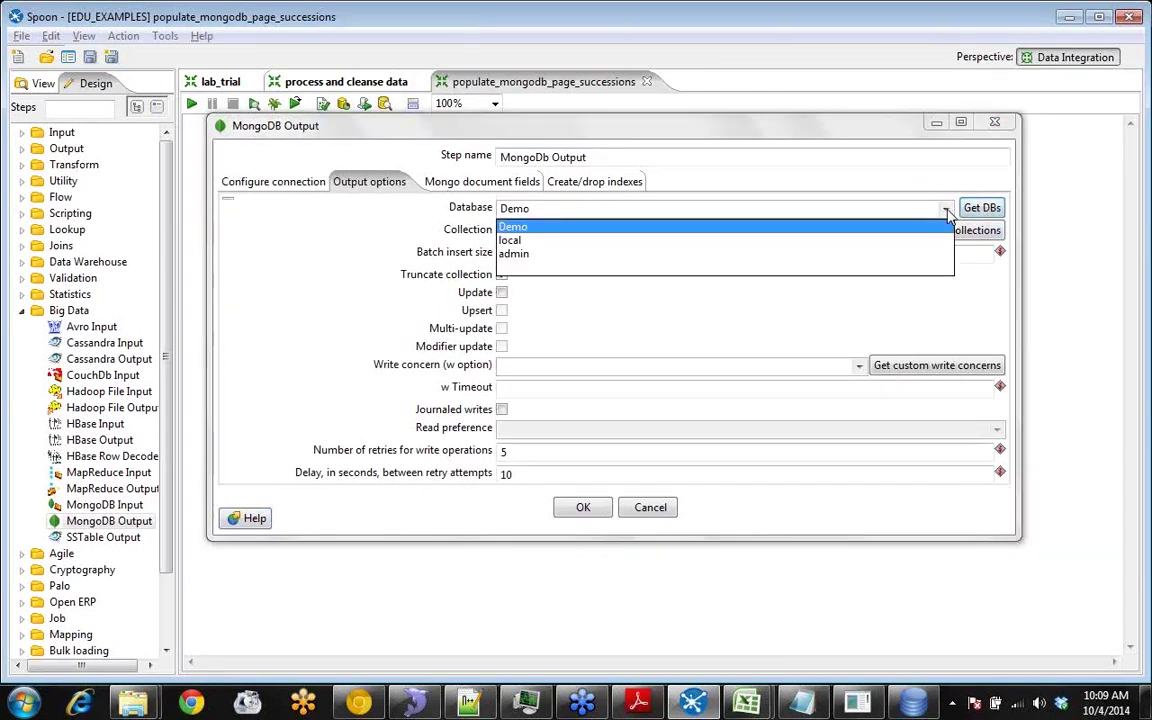
left_click(580, 229)
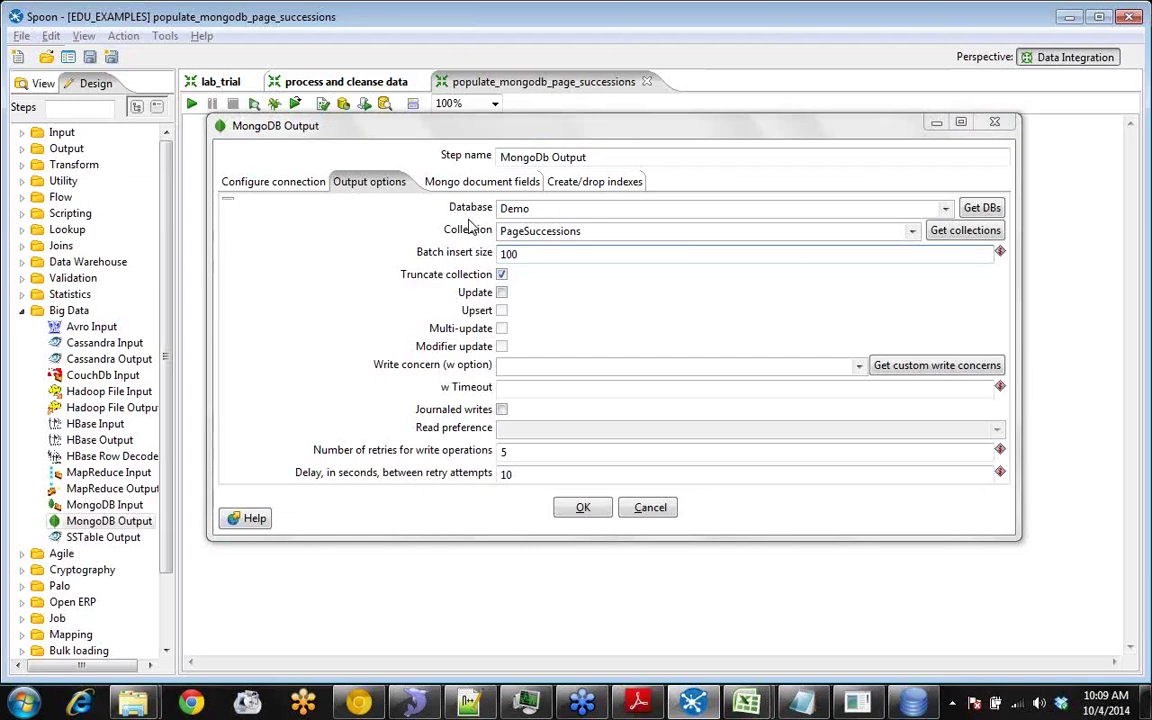
key("alt+Tab")
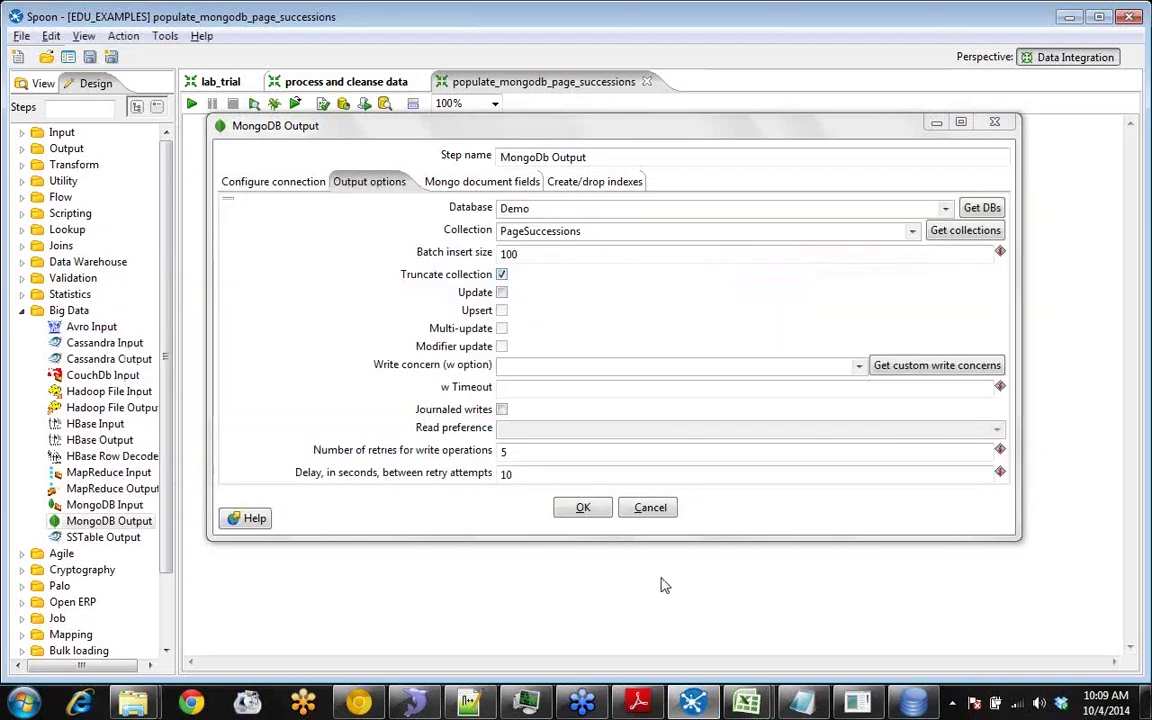
left_click(624, 512)
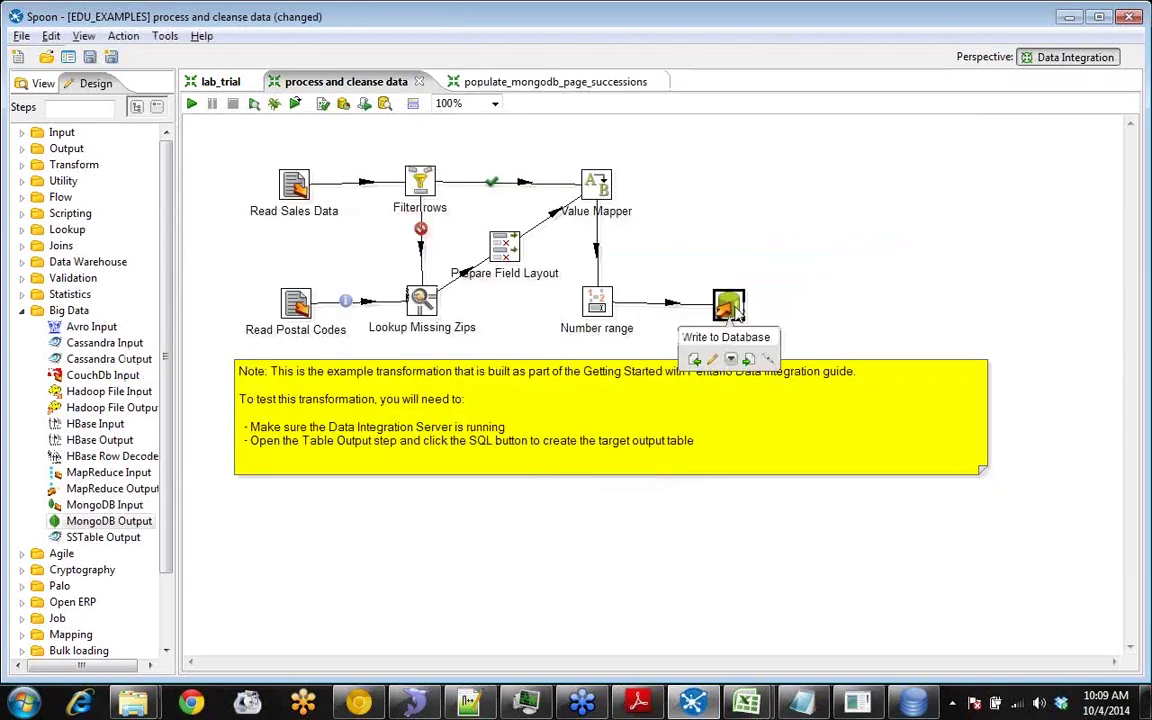
double_click(730, 306)
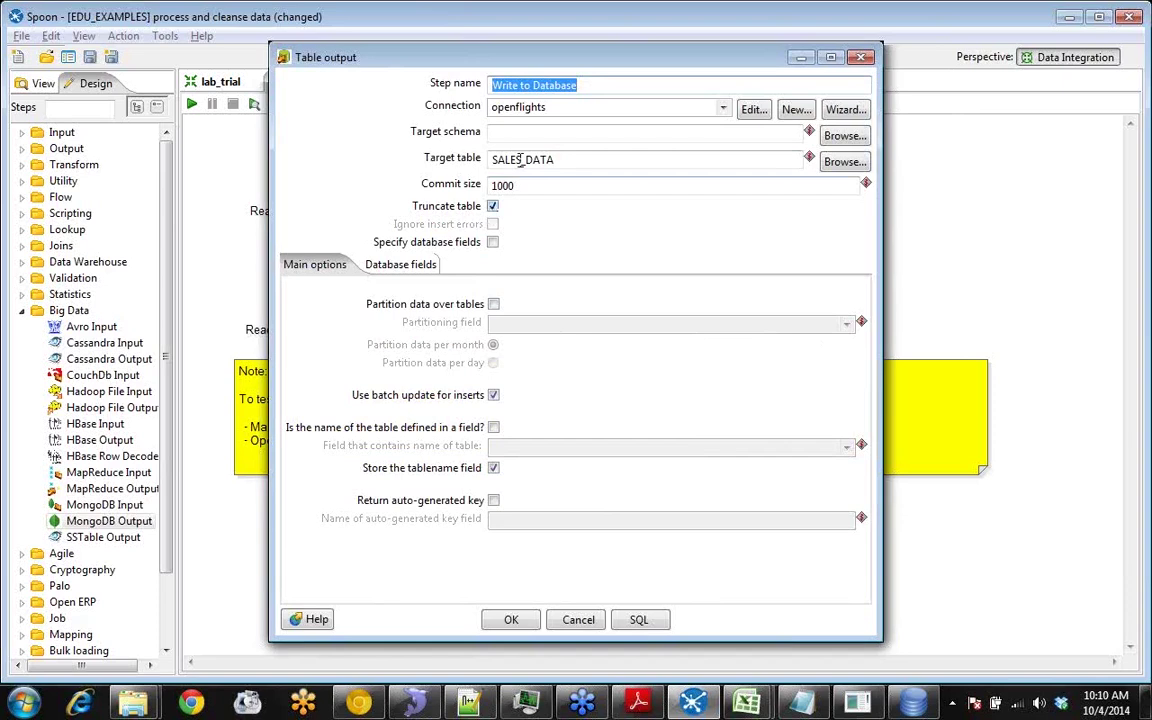
left_click(564, 159)
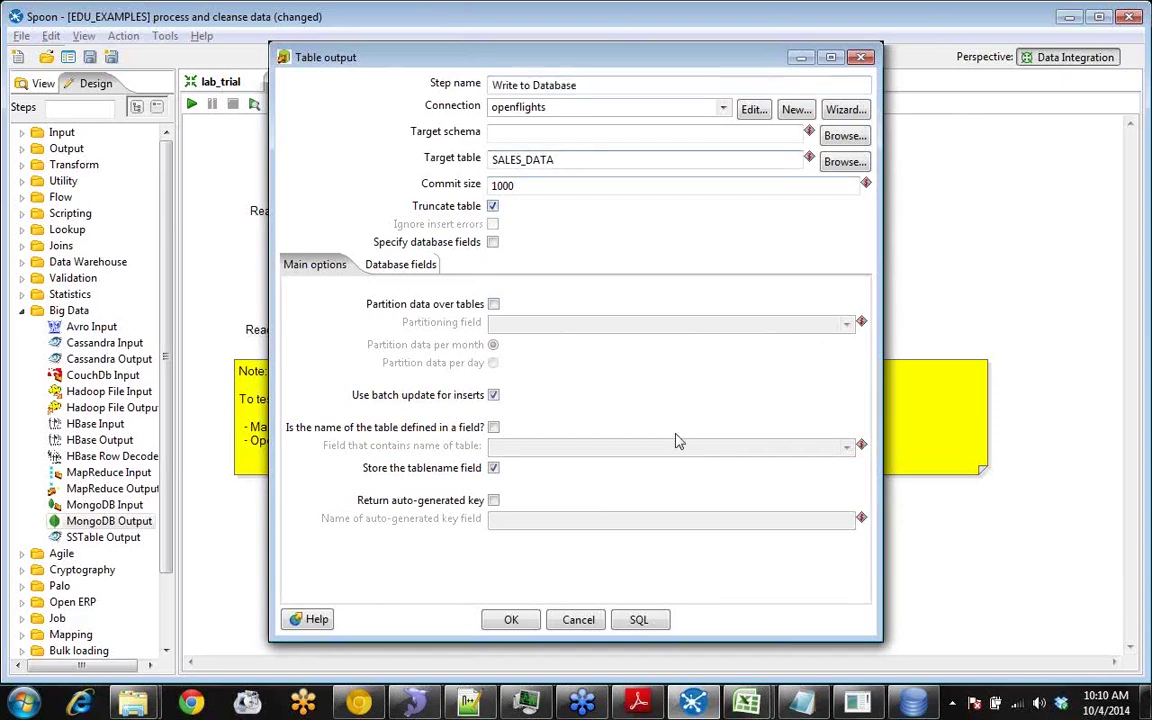
left_click(578, 620)
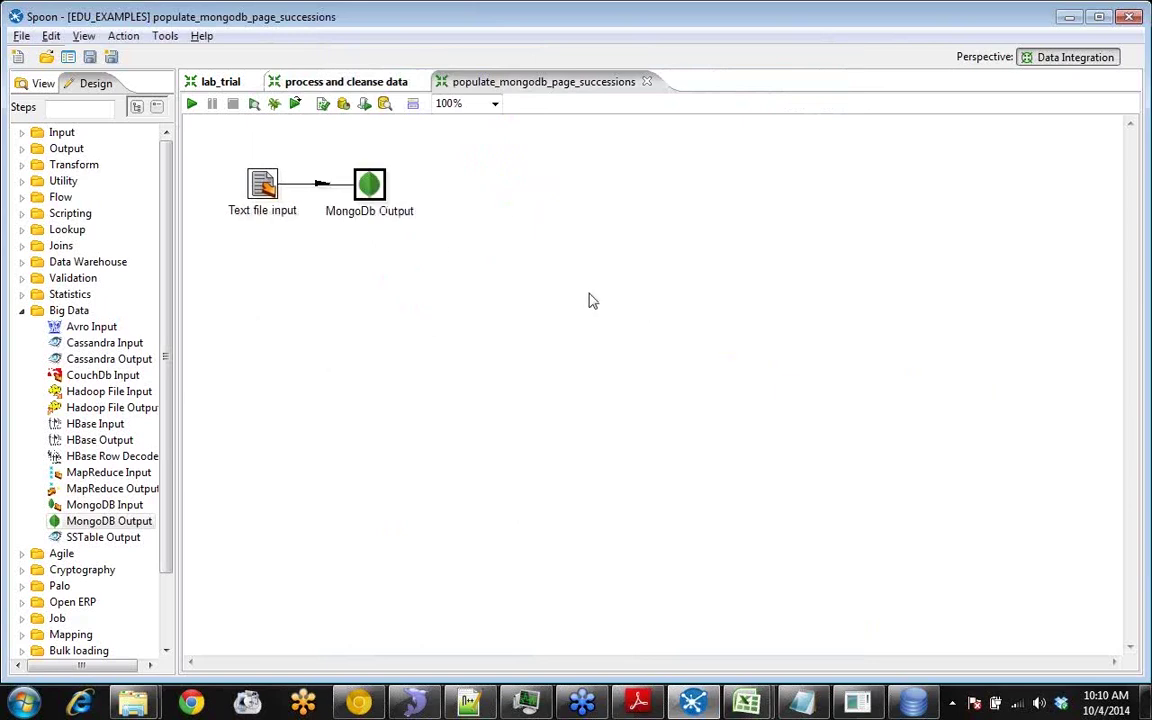
Run populate_mongodb_page_successions locally so all 4572 rows reach MongoDb Output.
left_click(490, 210)
left_click(191, 104)
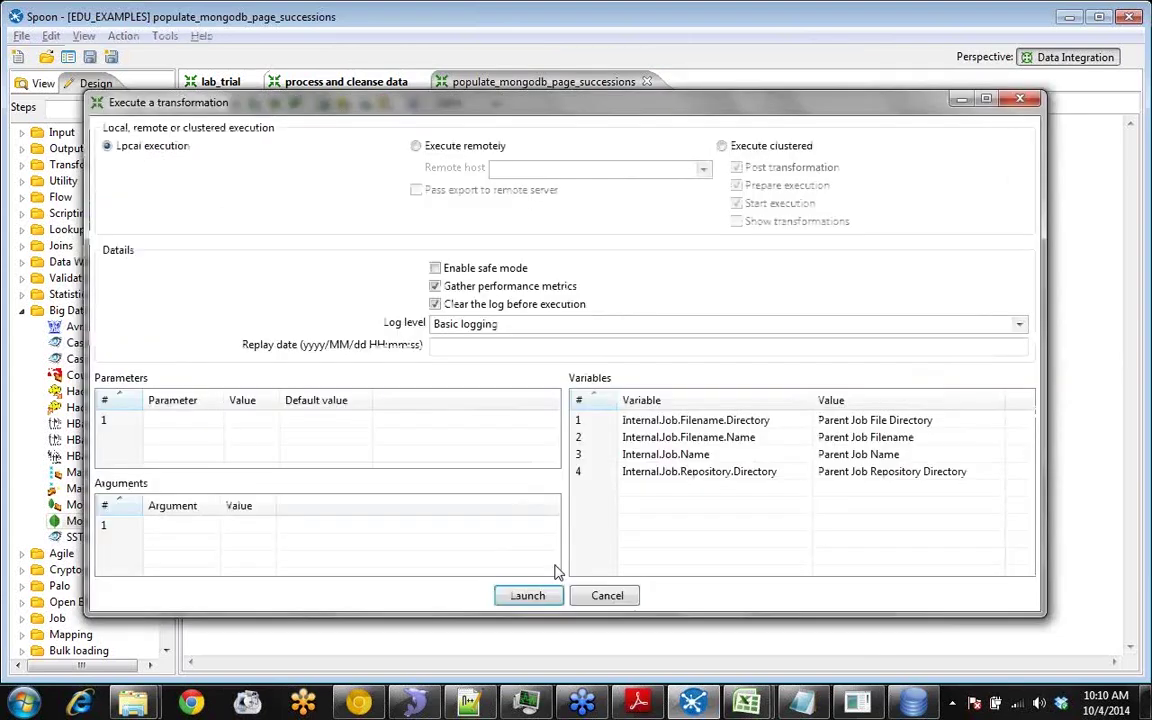
left_click(532, 597)
key("alt+Tab")
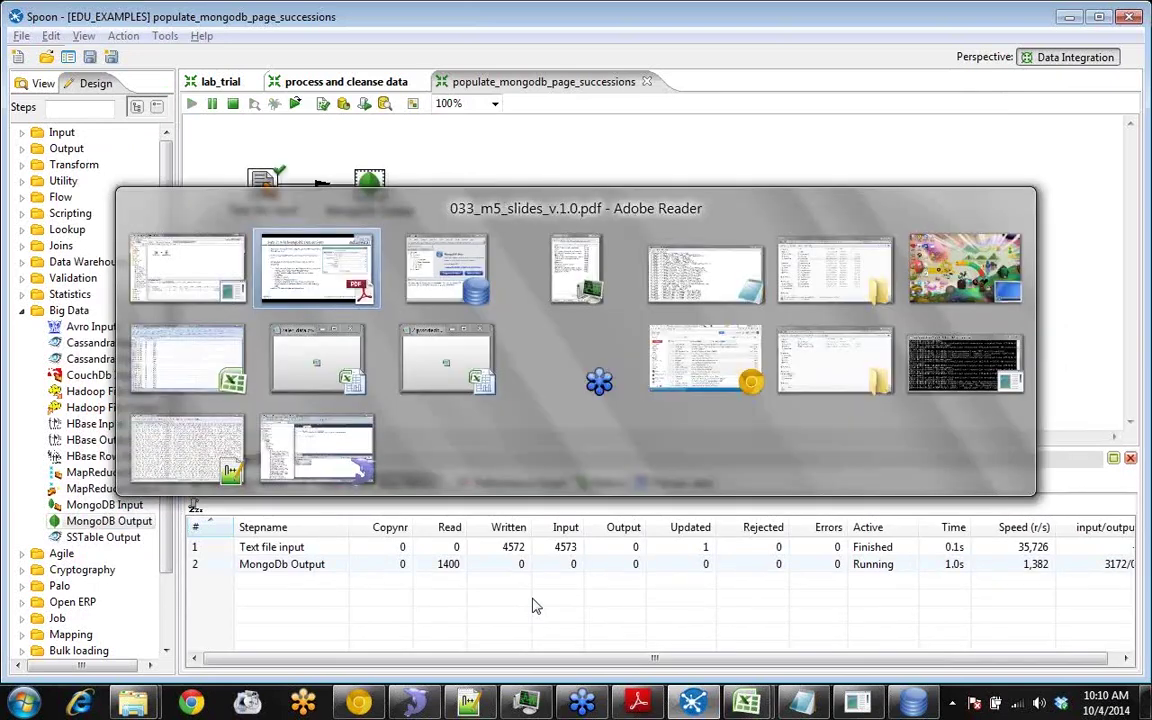
key("alt+Tab")
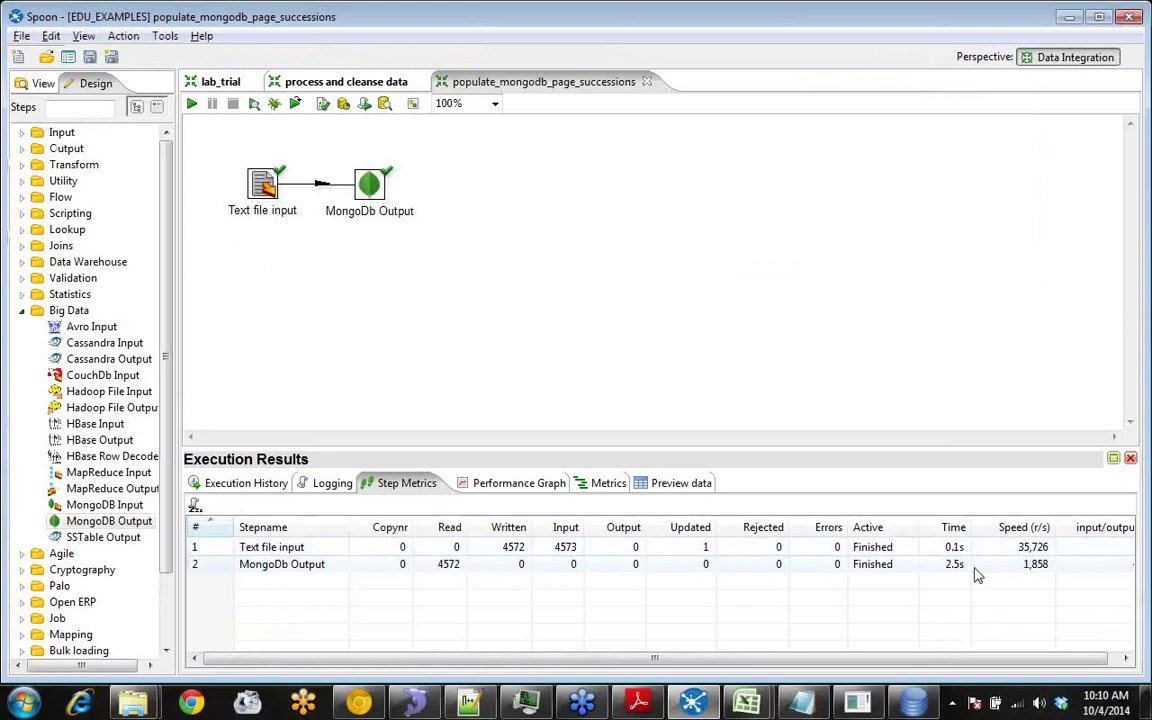
Maximize MongoVUE and view the first 100 of the 4572 documents in Demo's PageSuccessions collection.
key("alt+Tab")
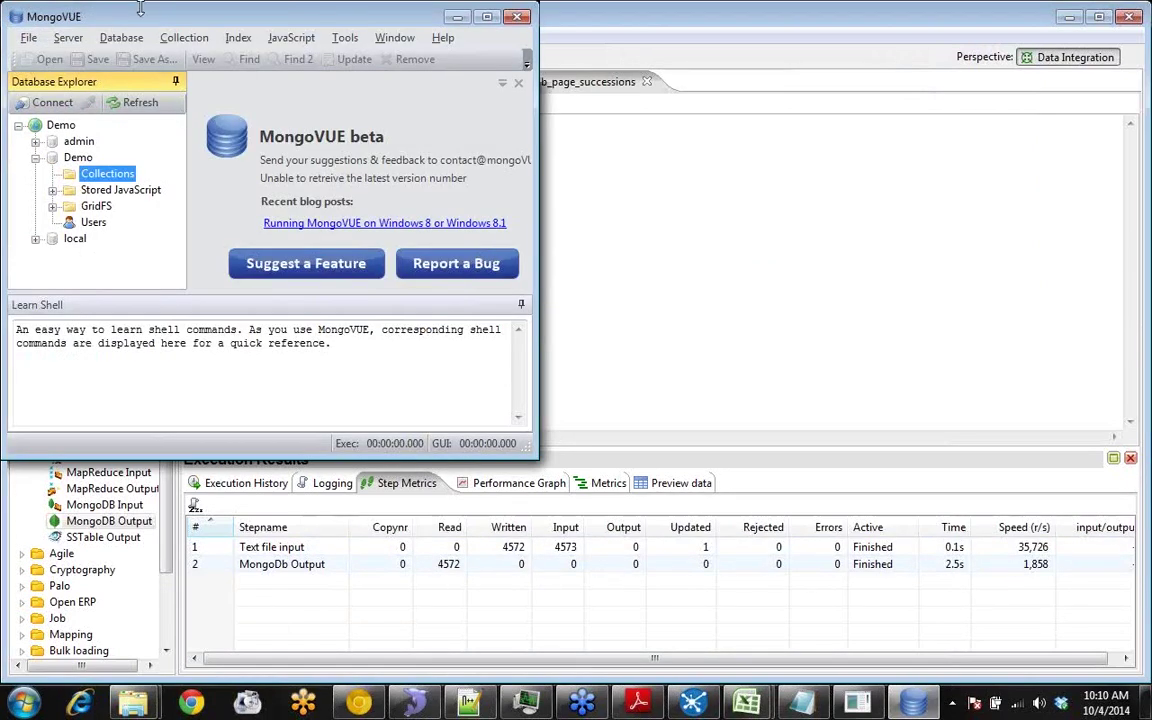
double_click(476, 17)
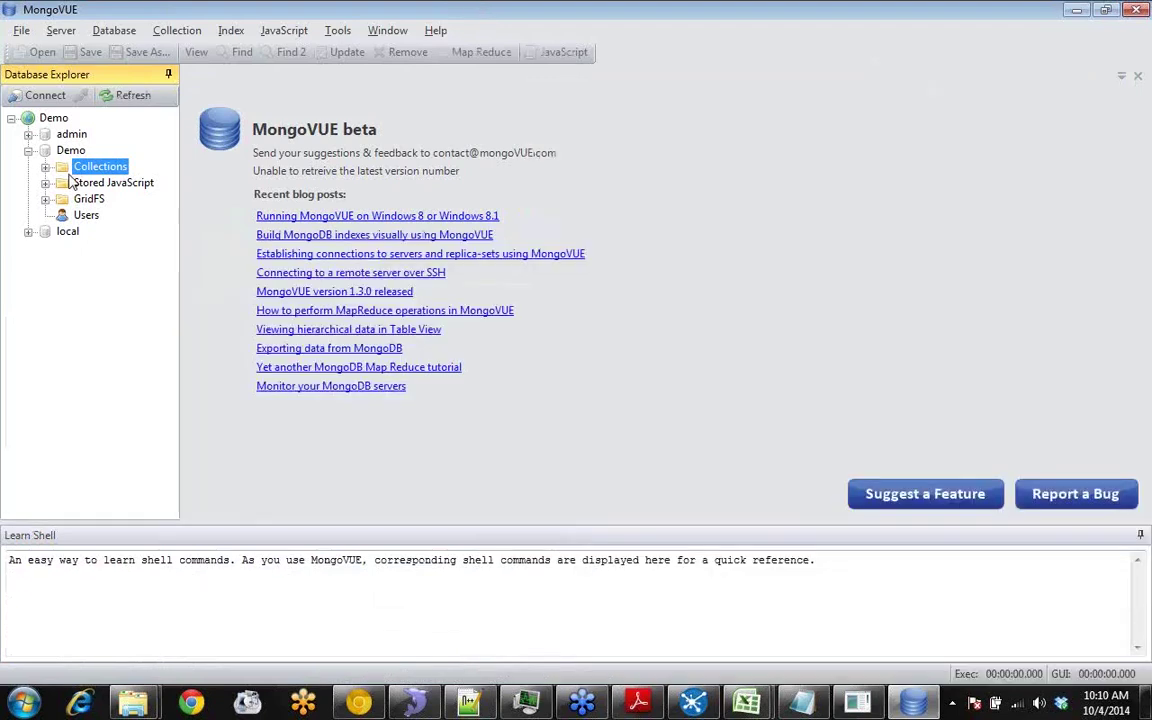
double_click(70, 172)
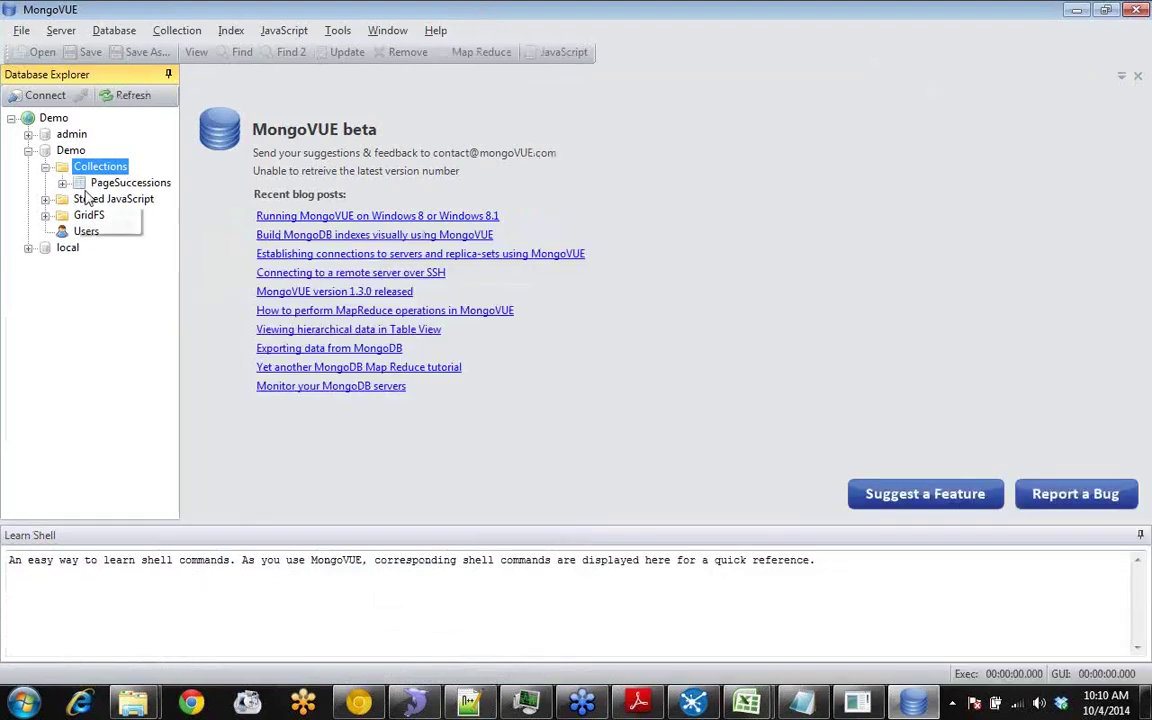
left_click(95, 183)
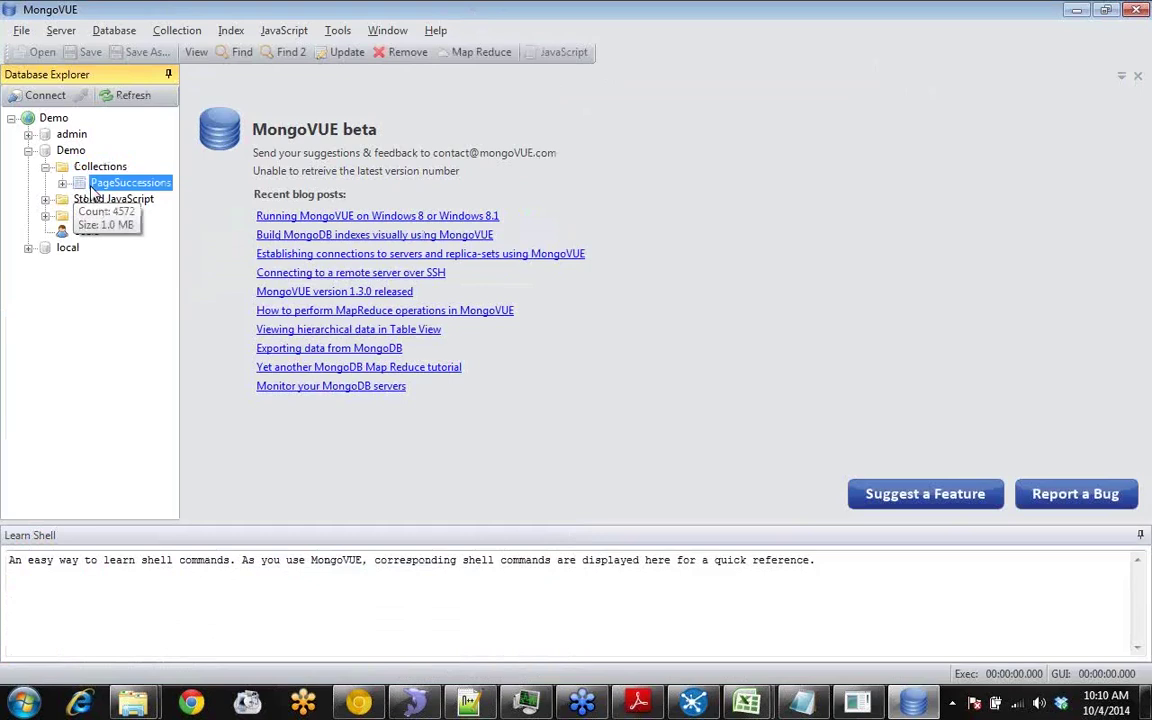
double_click(90, 184)
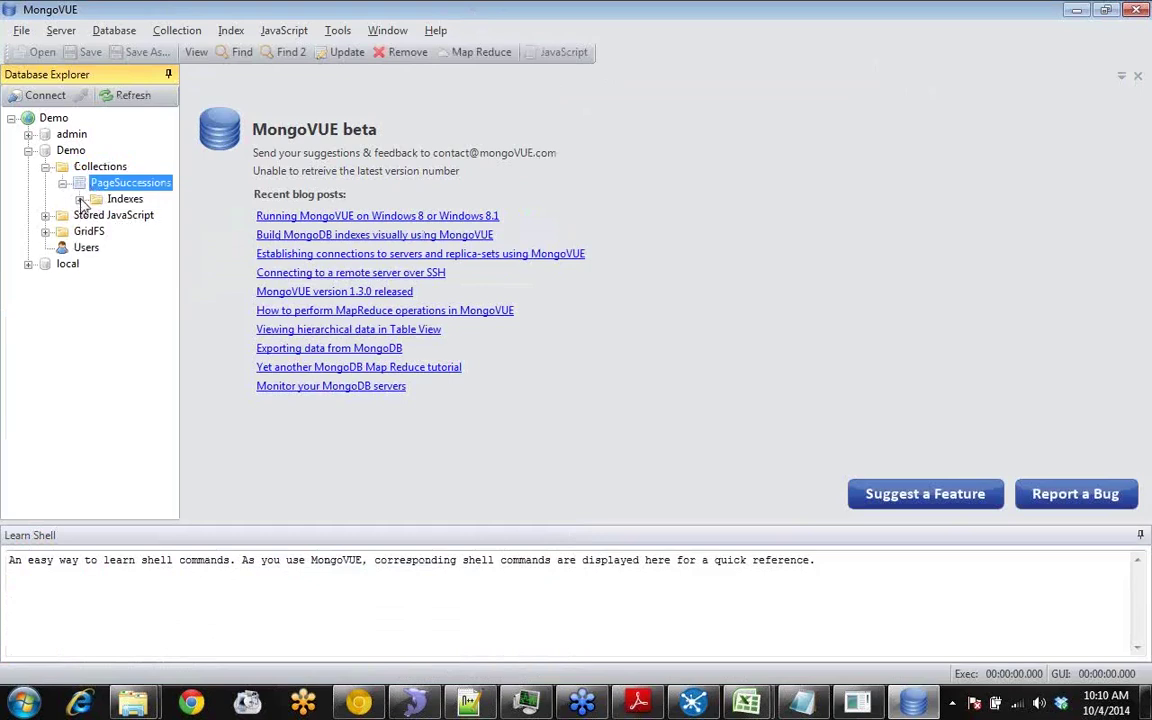
right_click(103, 186)
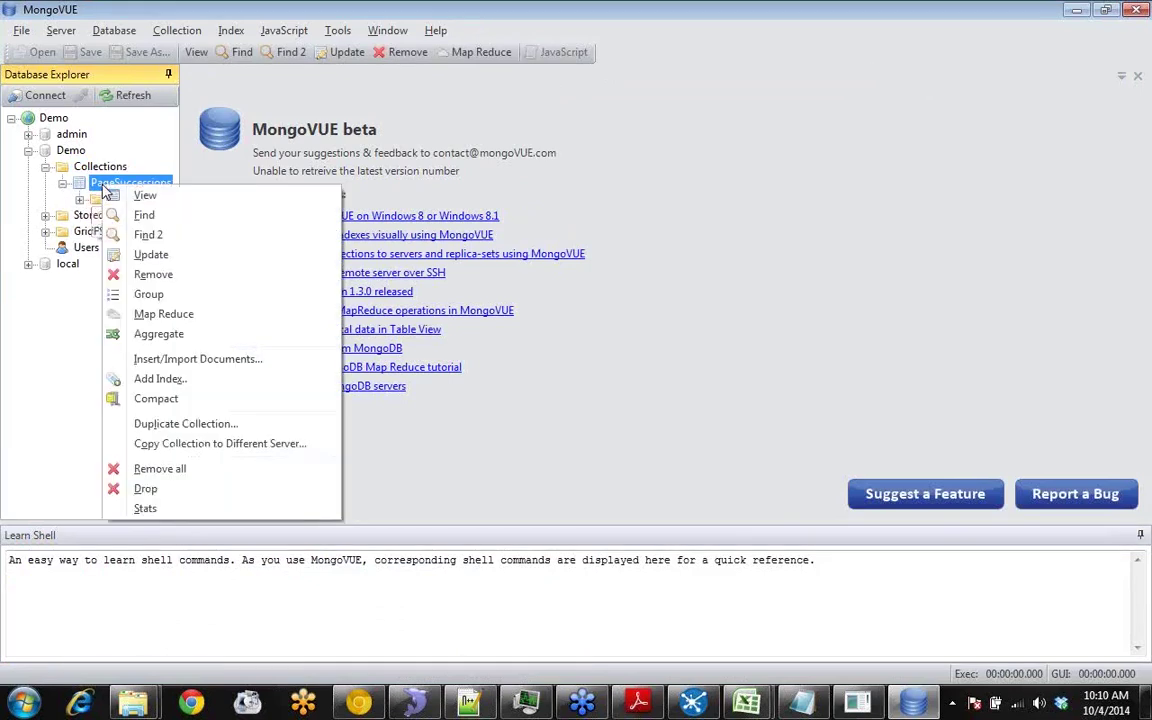
left_click(508, 215)
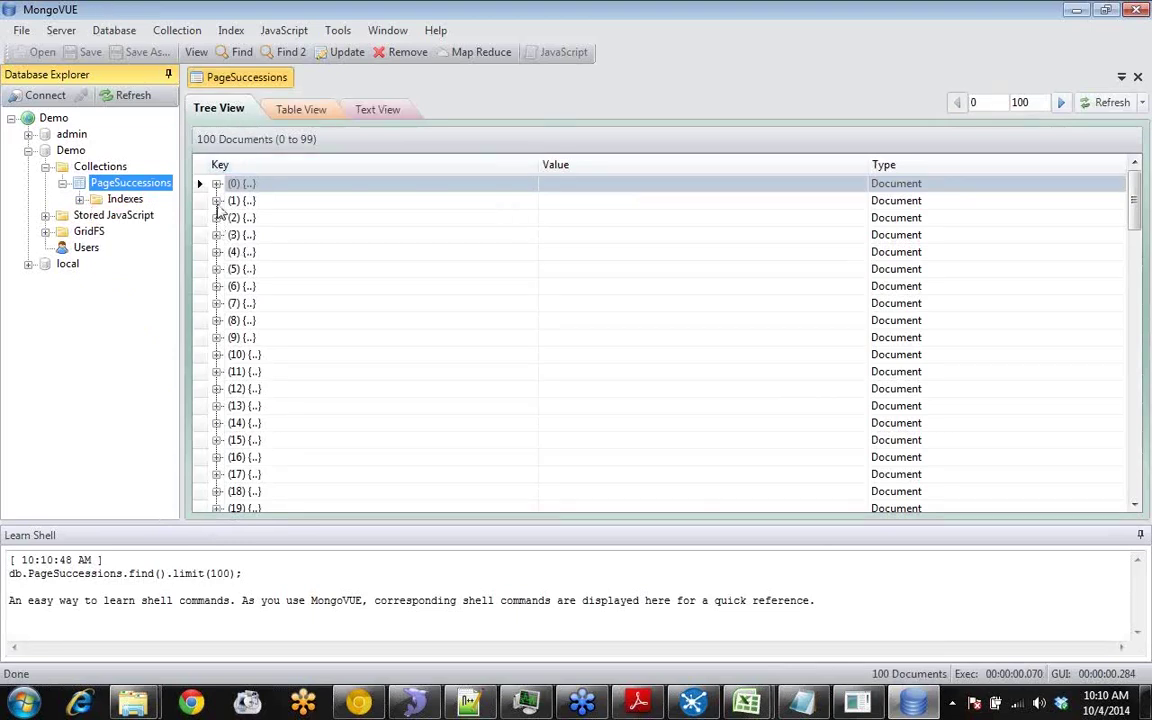
Expand document 0 in Tree View to inspect its fields.
left_click(219, 189)
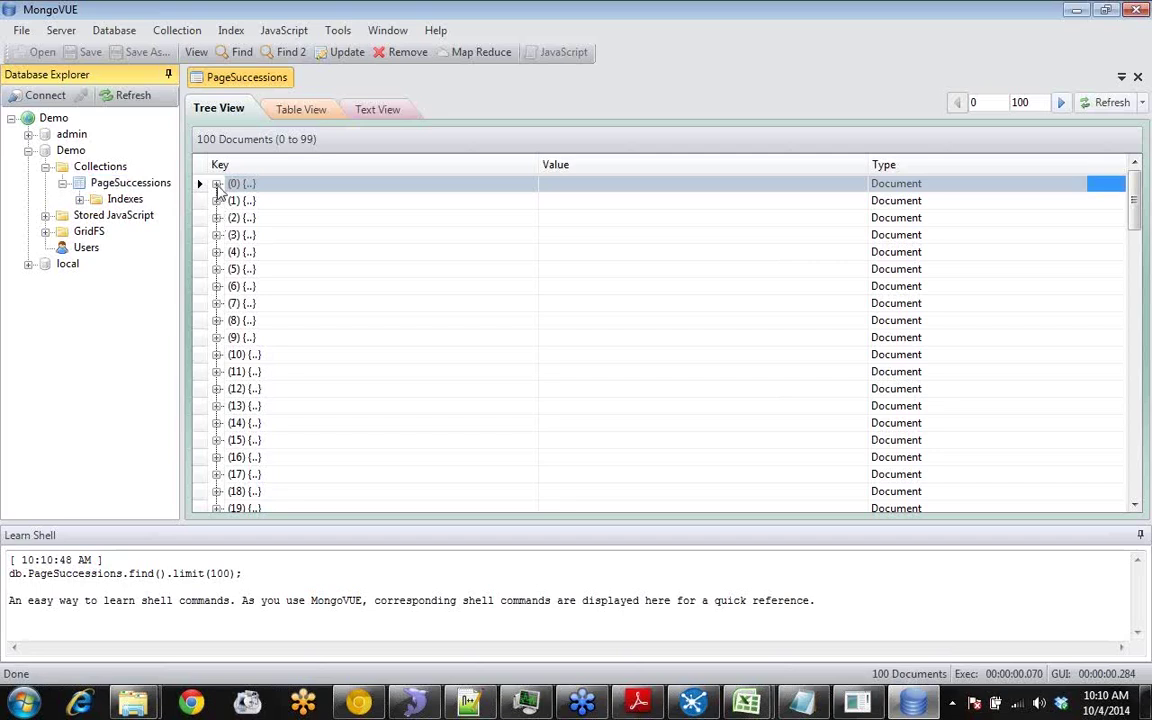
left_click(217, 184)
key("Down")
key("Down")
key("Down")
key("Down")
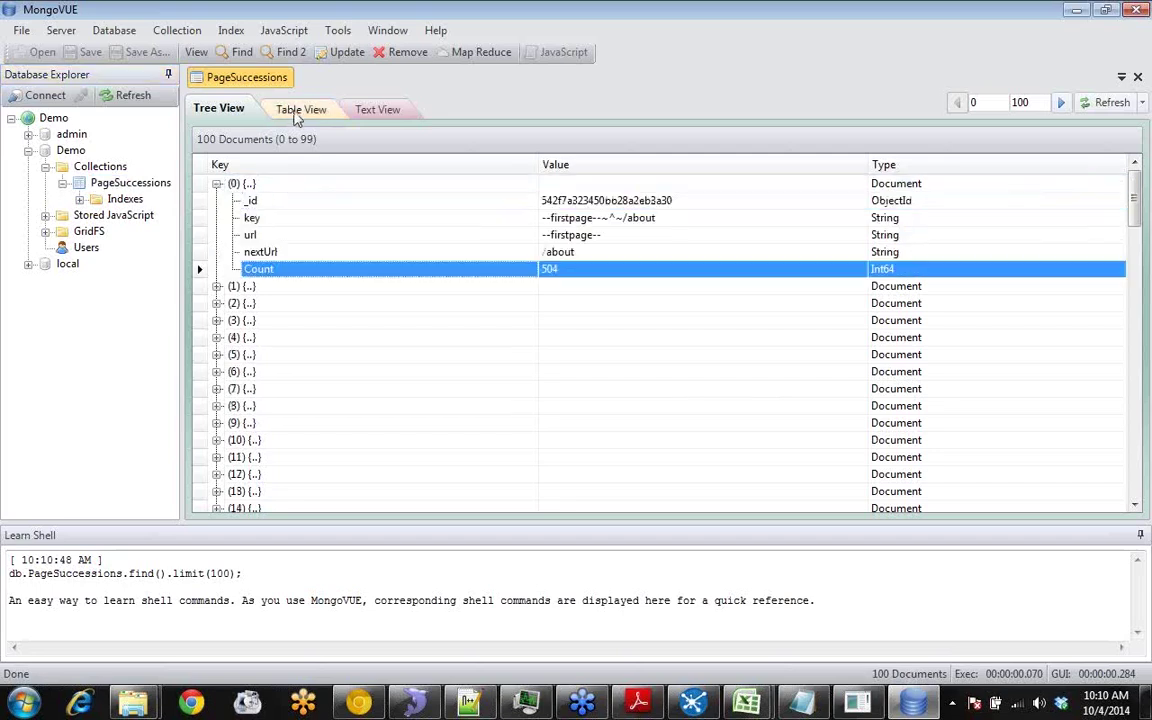
Highlight document 0's JSON in Text View, then show documents as a table with _id, key, url, nextUrl, Count.
left_click(372, 112)
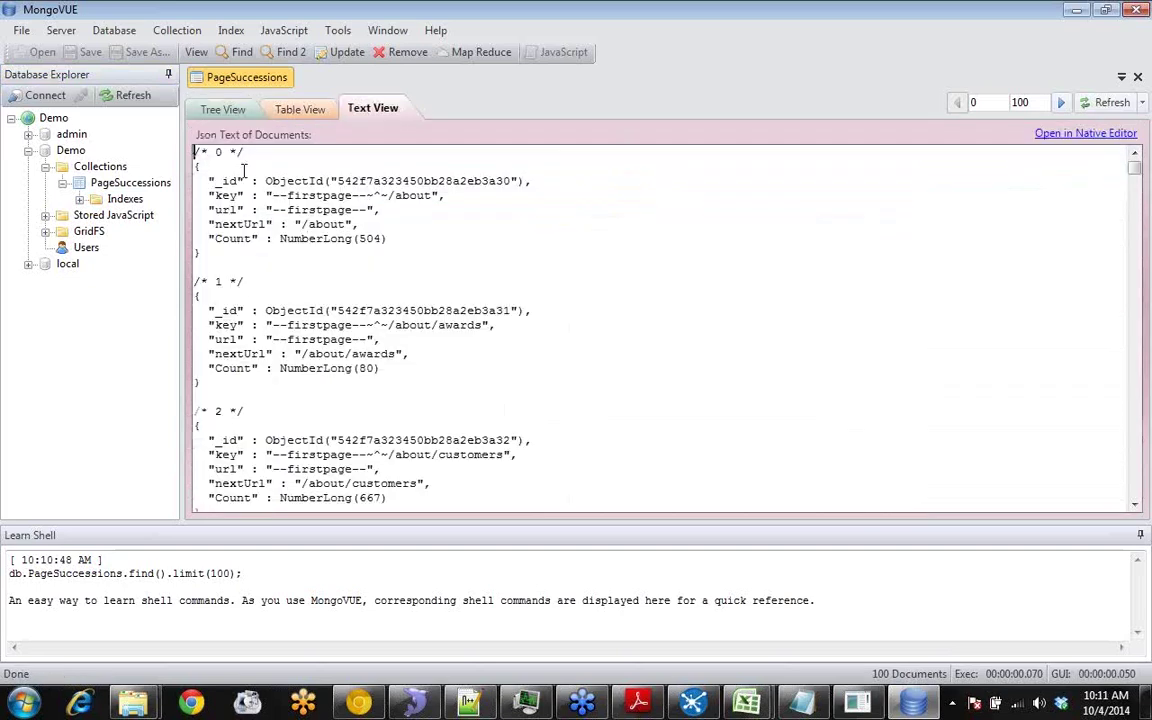
left_click_drag(194, 166, 435, 237)
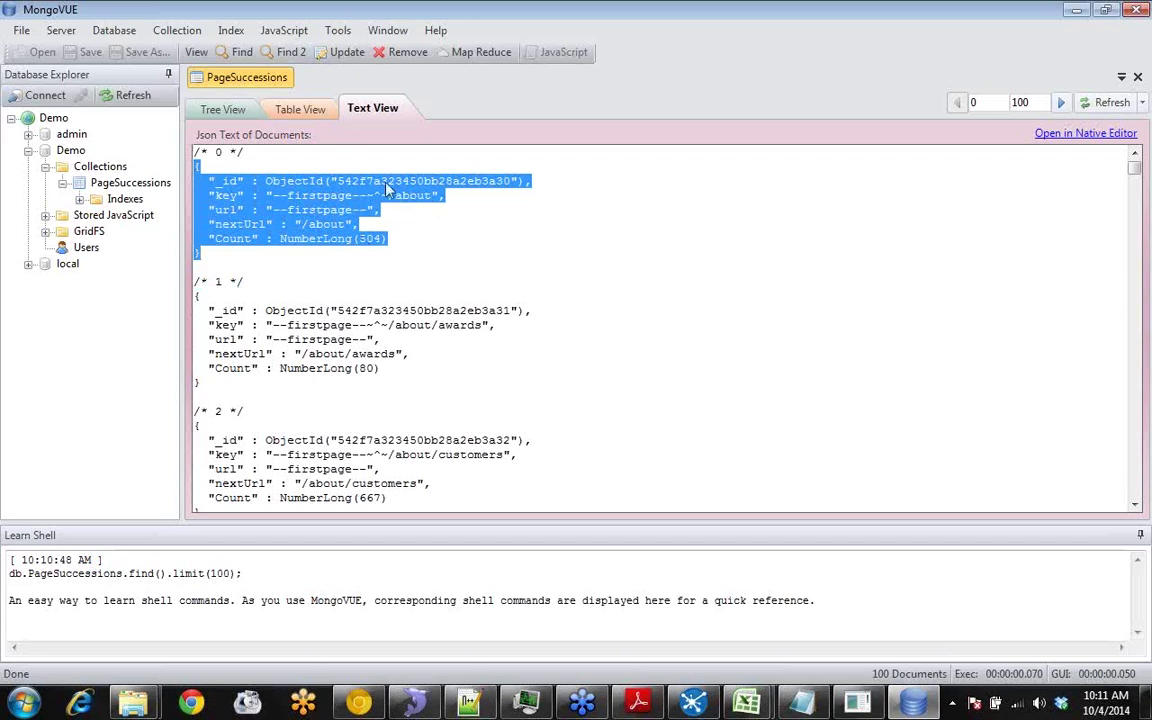
left_click(303, 111)
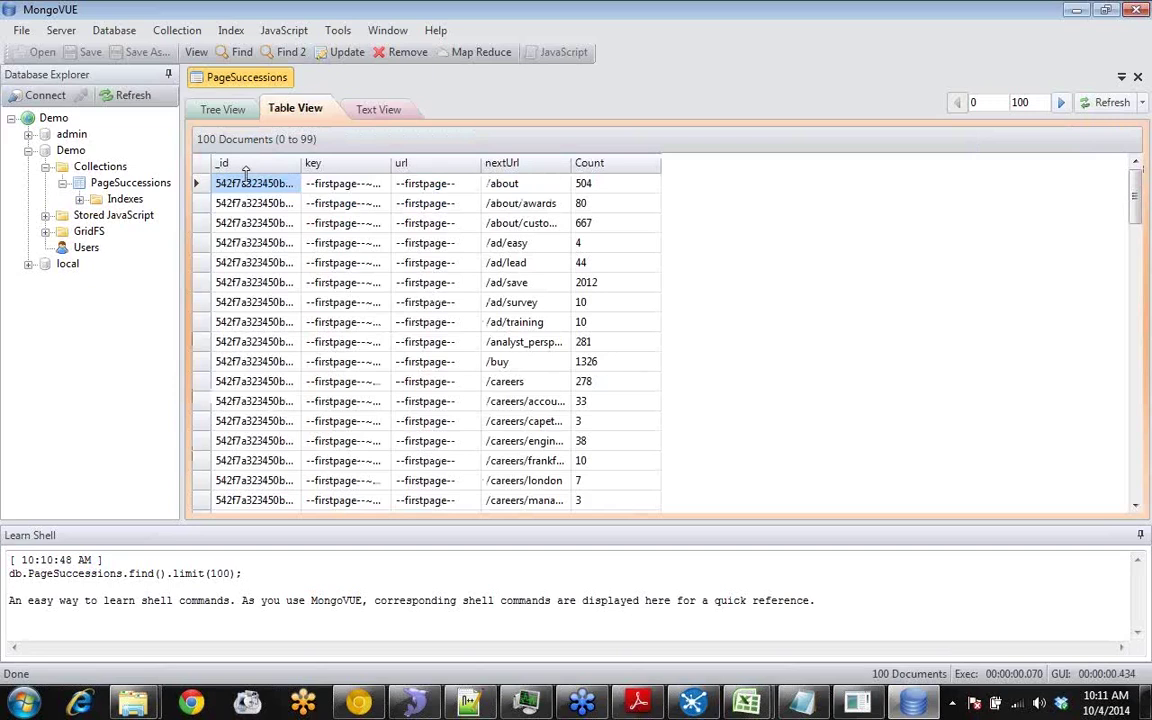
key("Right")
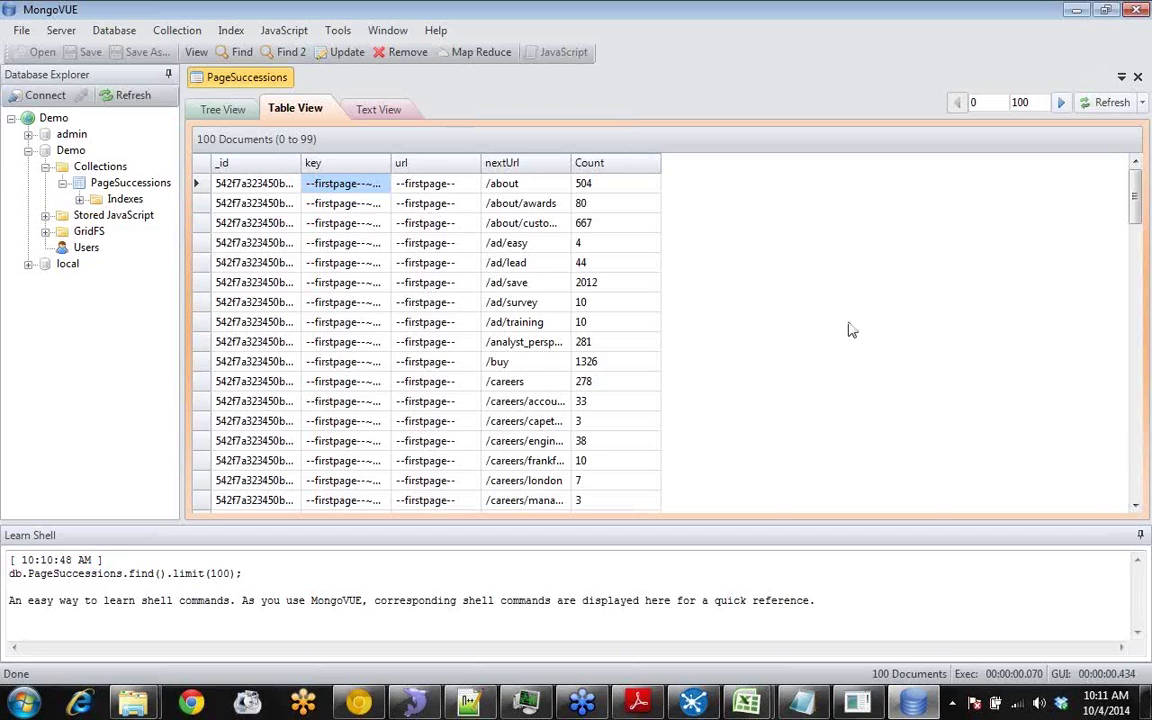
left_click(440, 204)
mouse_move(692, 703)
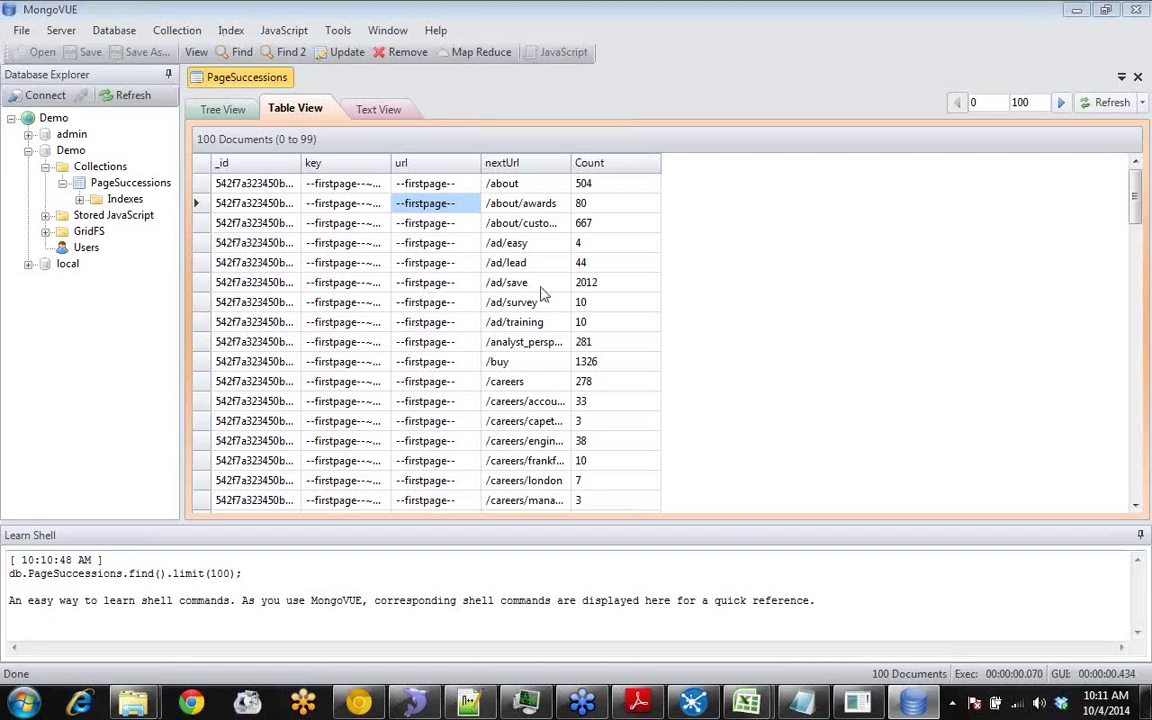
key("Down")
key("Down")
key("Down")
key("Down")
left_click(445, 327)
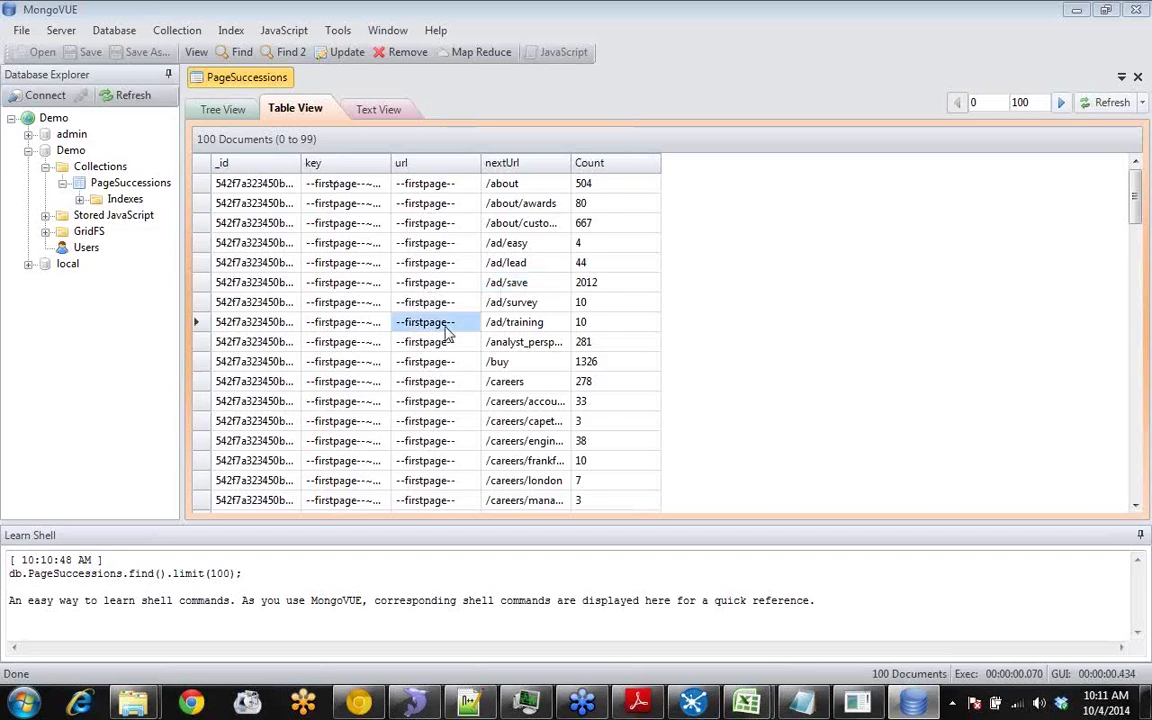